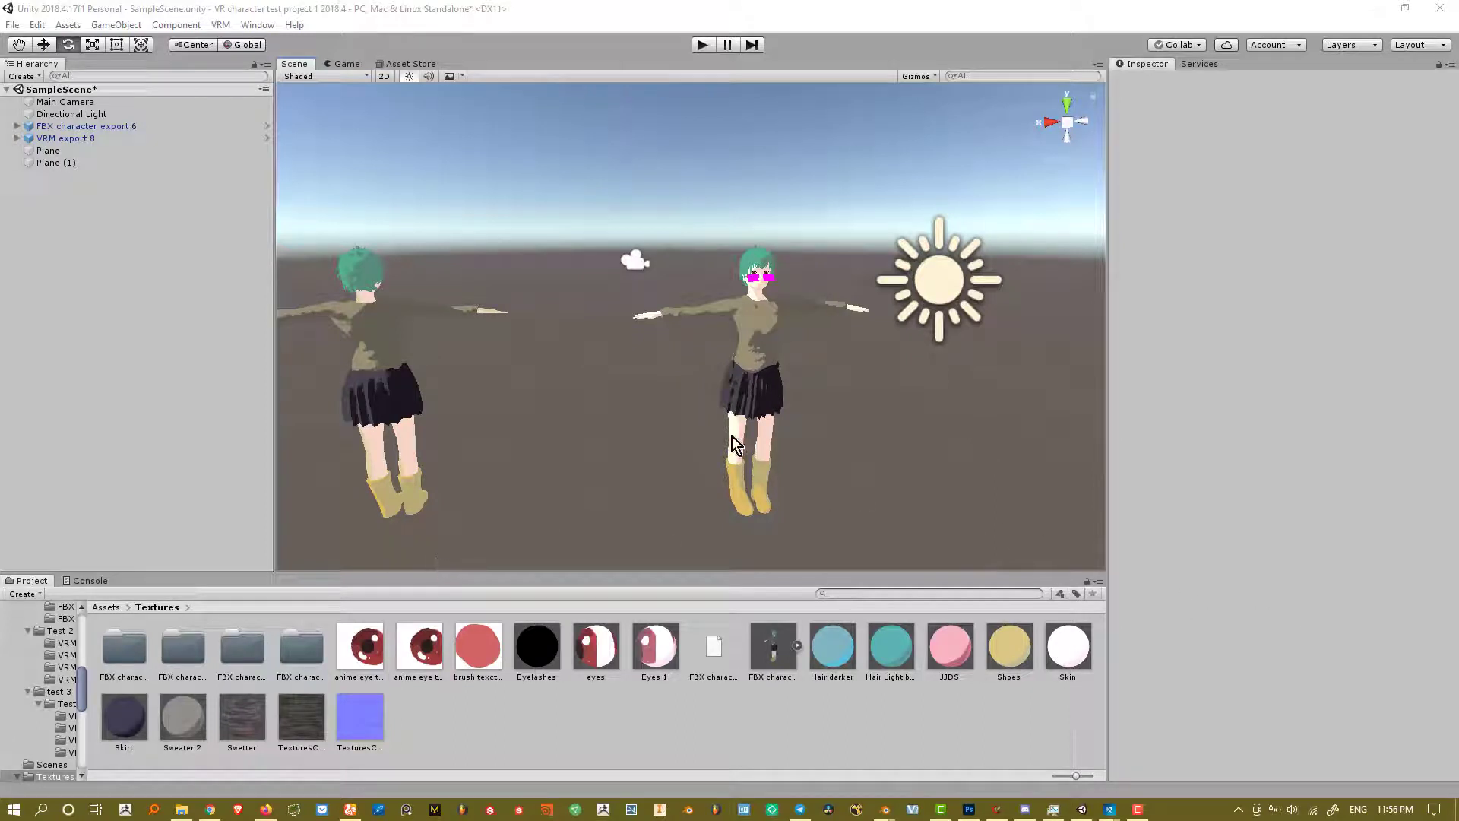
- Look over the two T-posed characters standing in the scene from several distances
scroll(734, 400, down, 2)
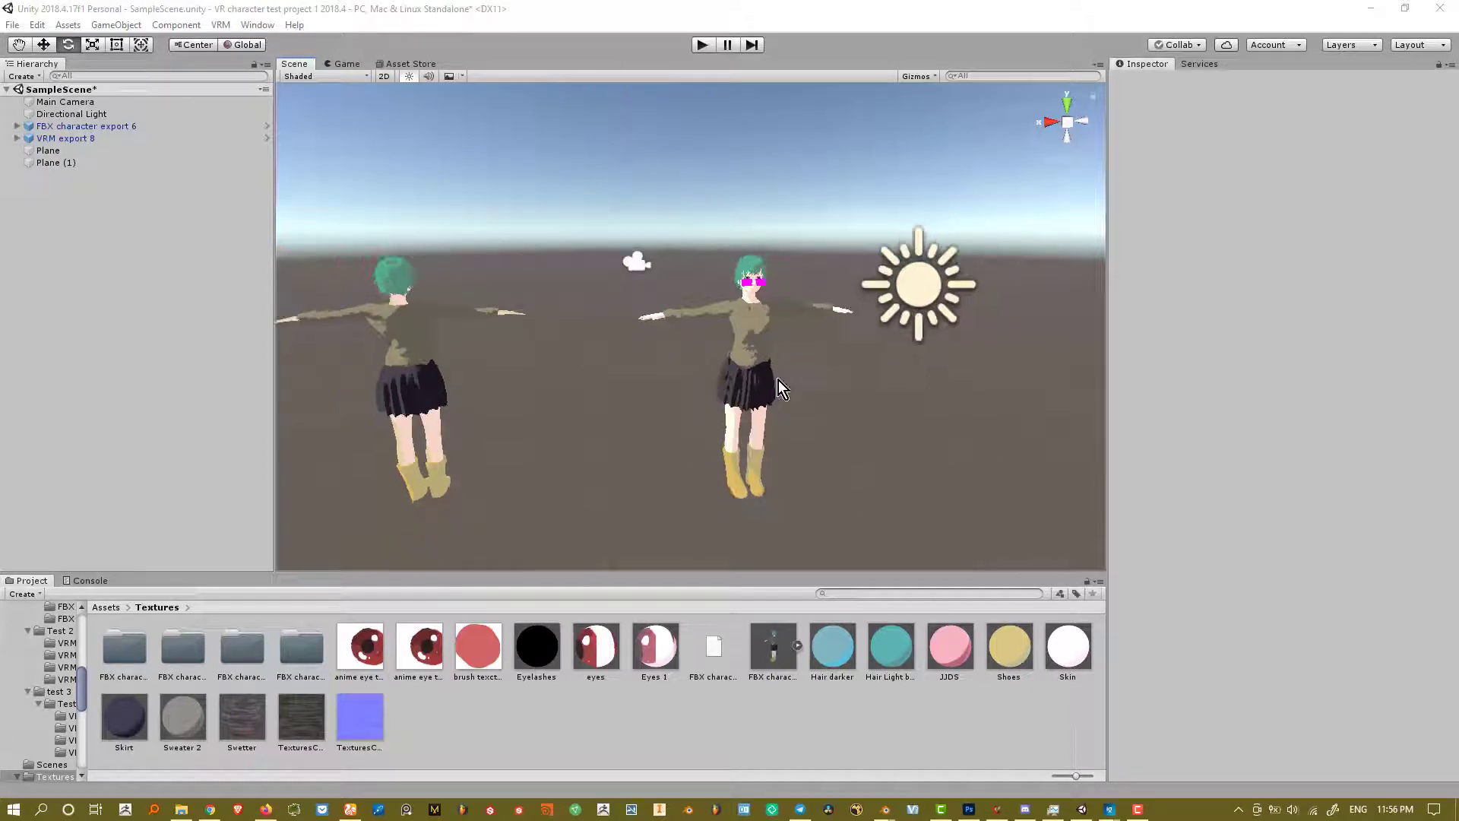
middle_drag(775, 381, 757, 365)
scroll(758, 366, up, 1)
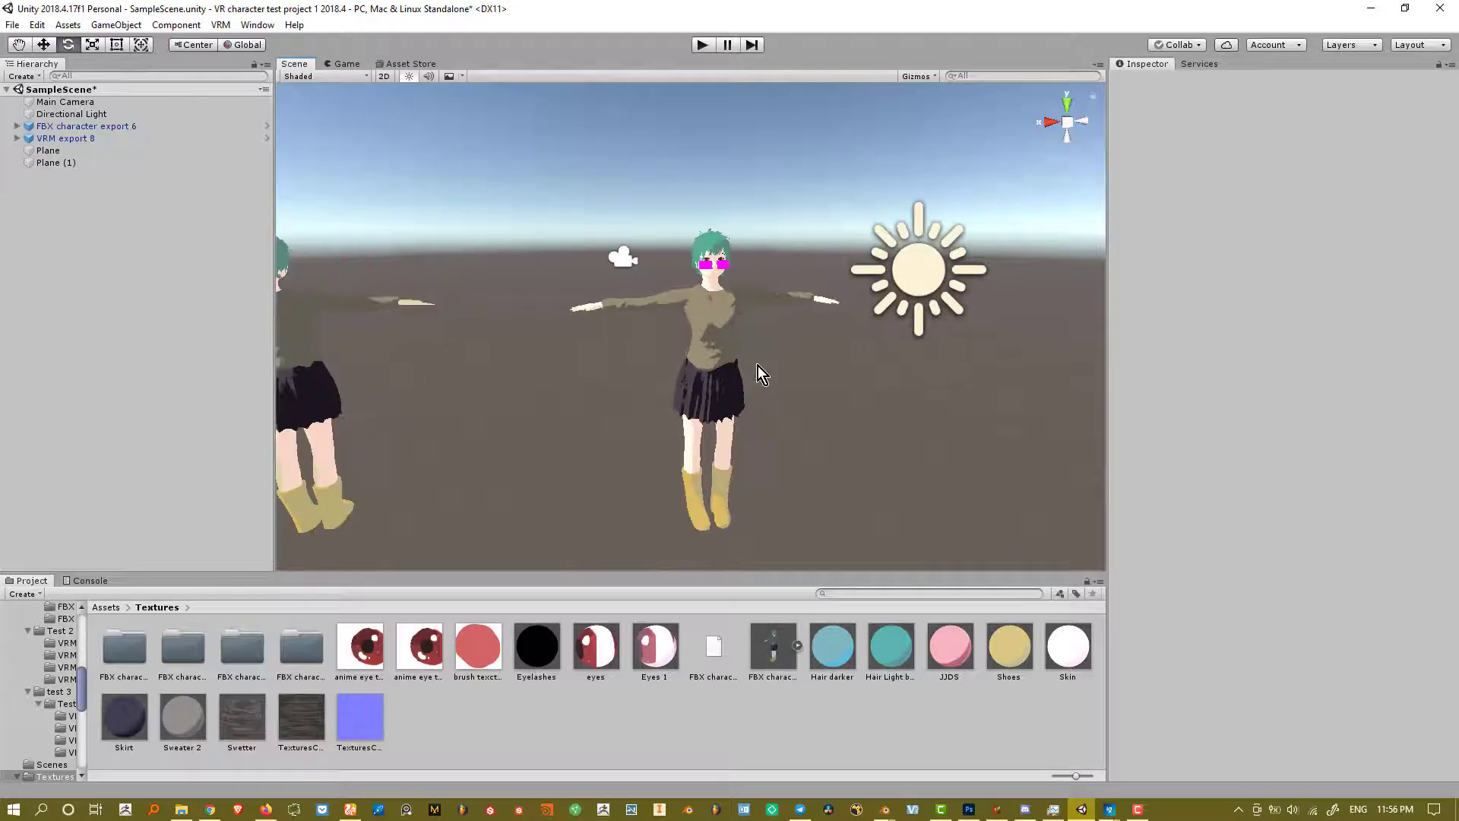
scroll(759, 366, up, 2)
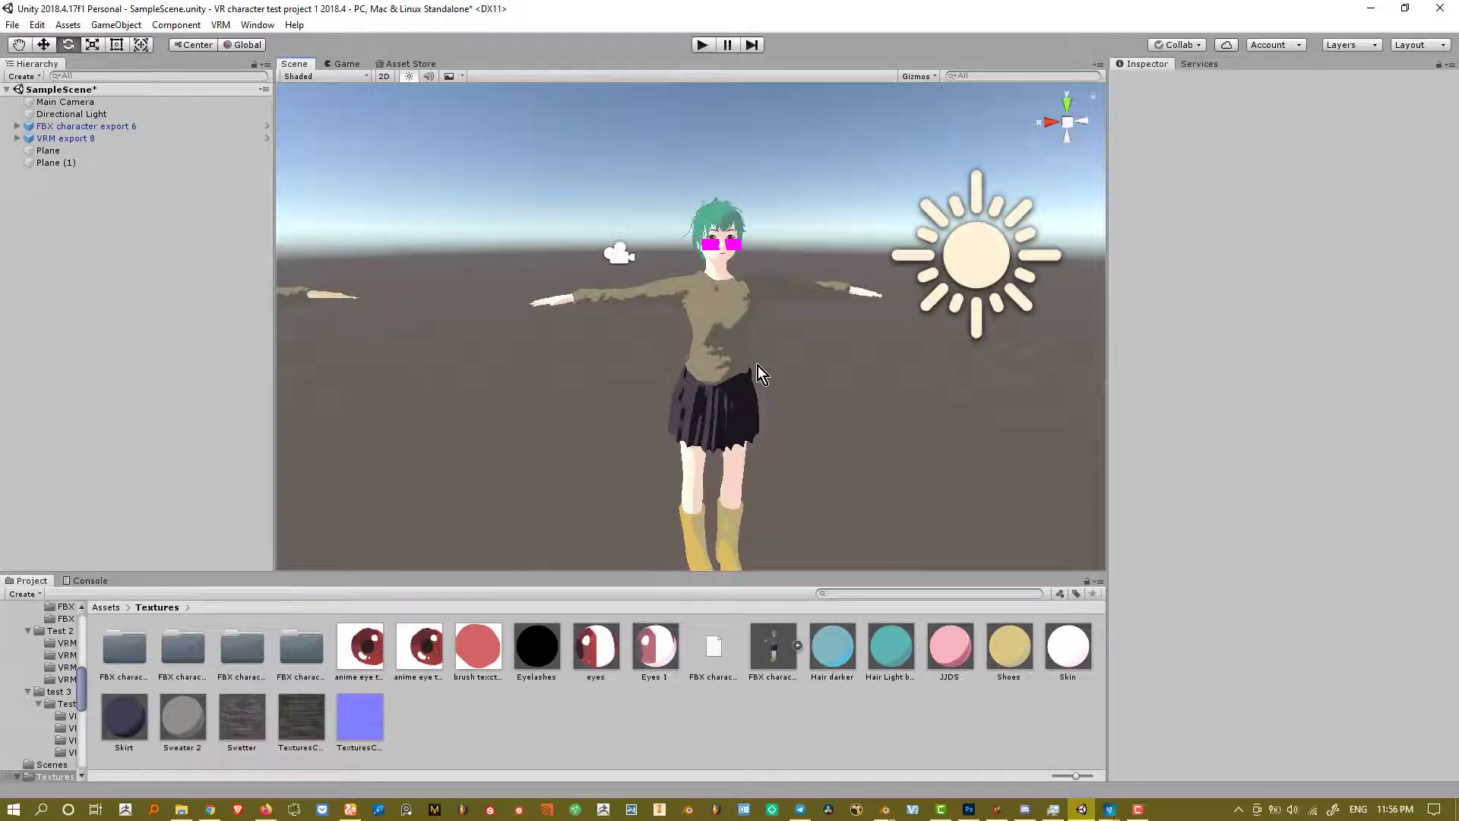
scroll(758, 366, down, 3)
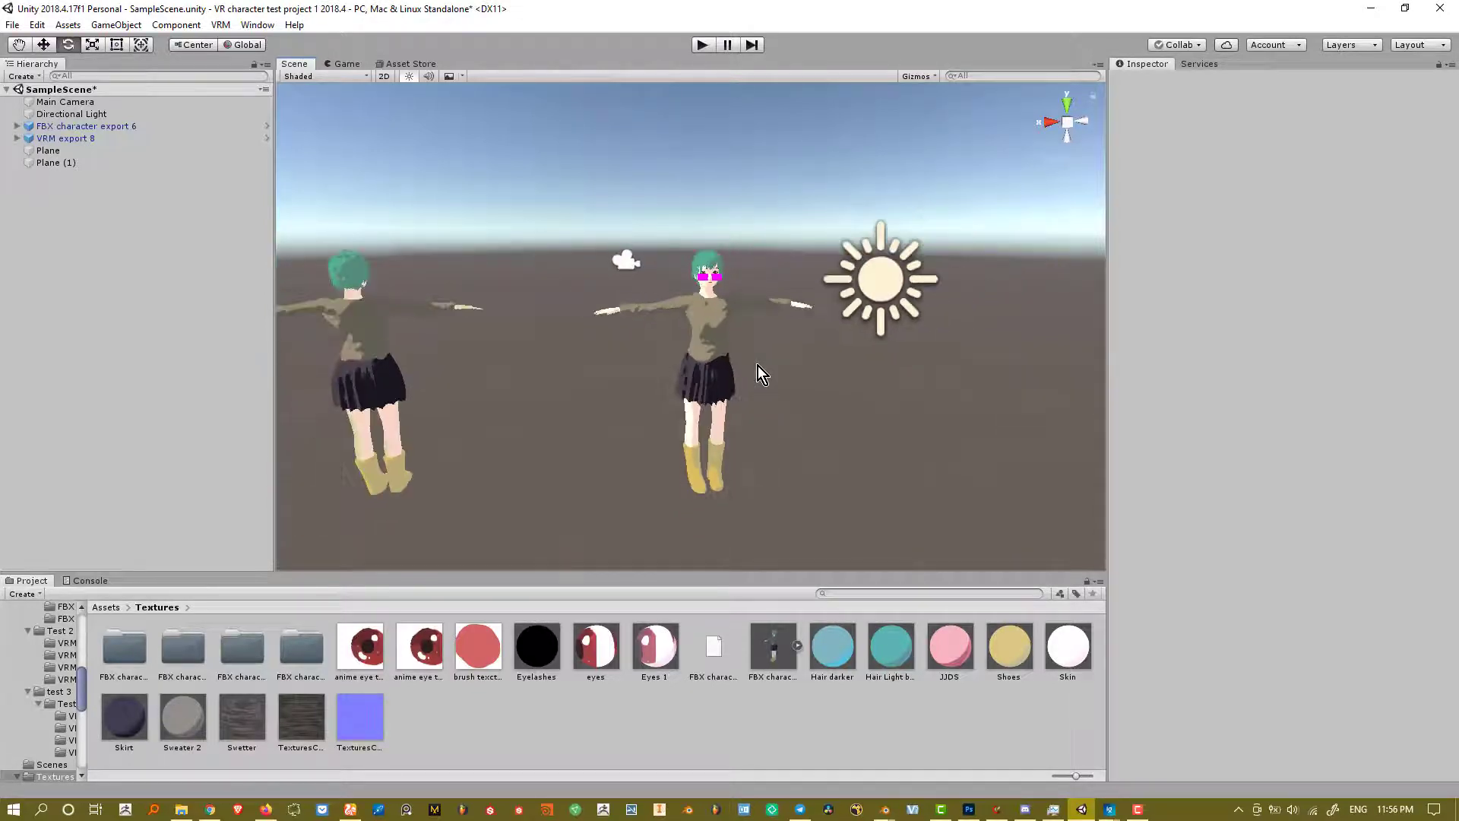
alt+drag(759, 366, 750, 333)
scroll(752, 342, down, 2)
drag(857, 515, 374, 234)
scroll(745, 363, up, 4)
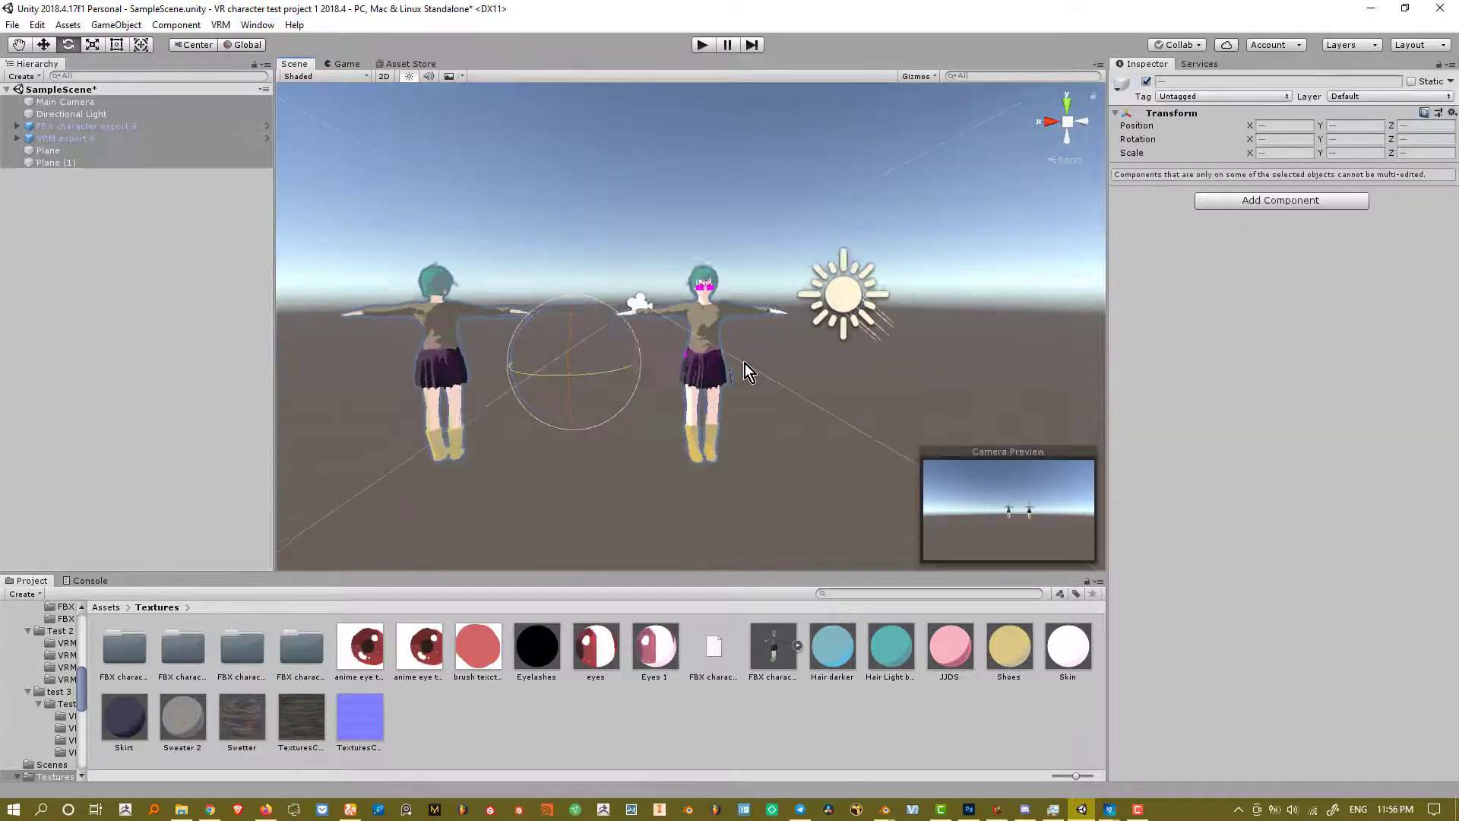
- Examine the front-facing character's face up close and select the magenta plane, Plane (1), in front of it
scroll(760, 361, up, 5)
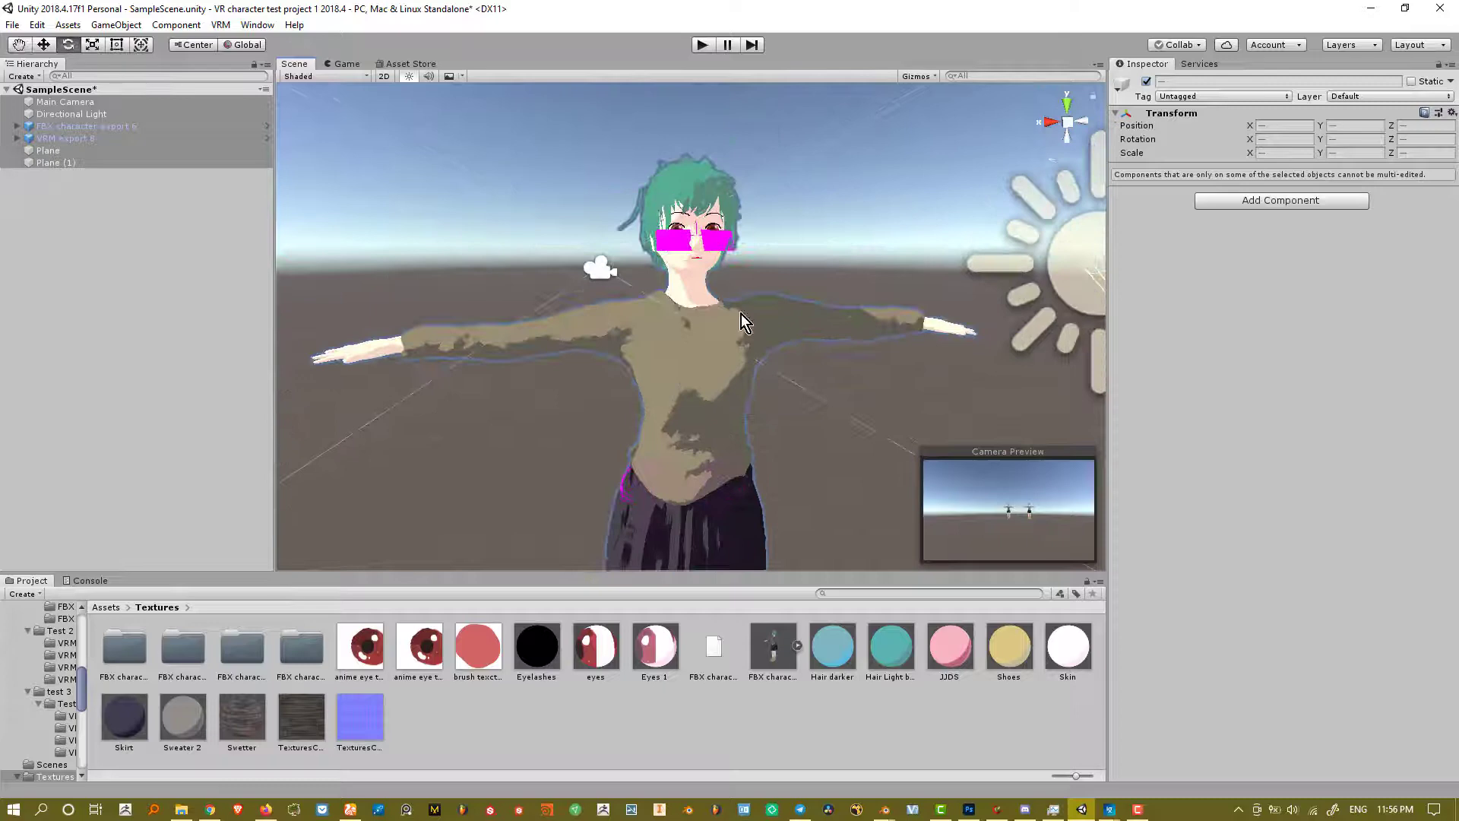
scroll(762, 339, up, 1)
scroll(761, 339, up, 1)
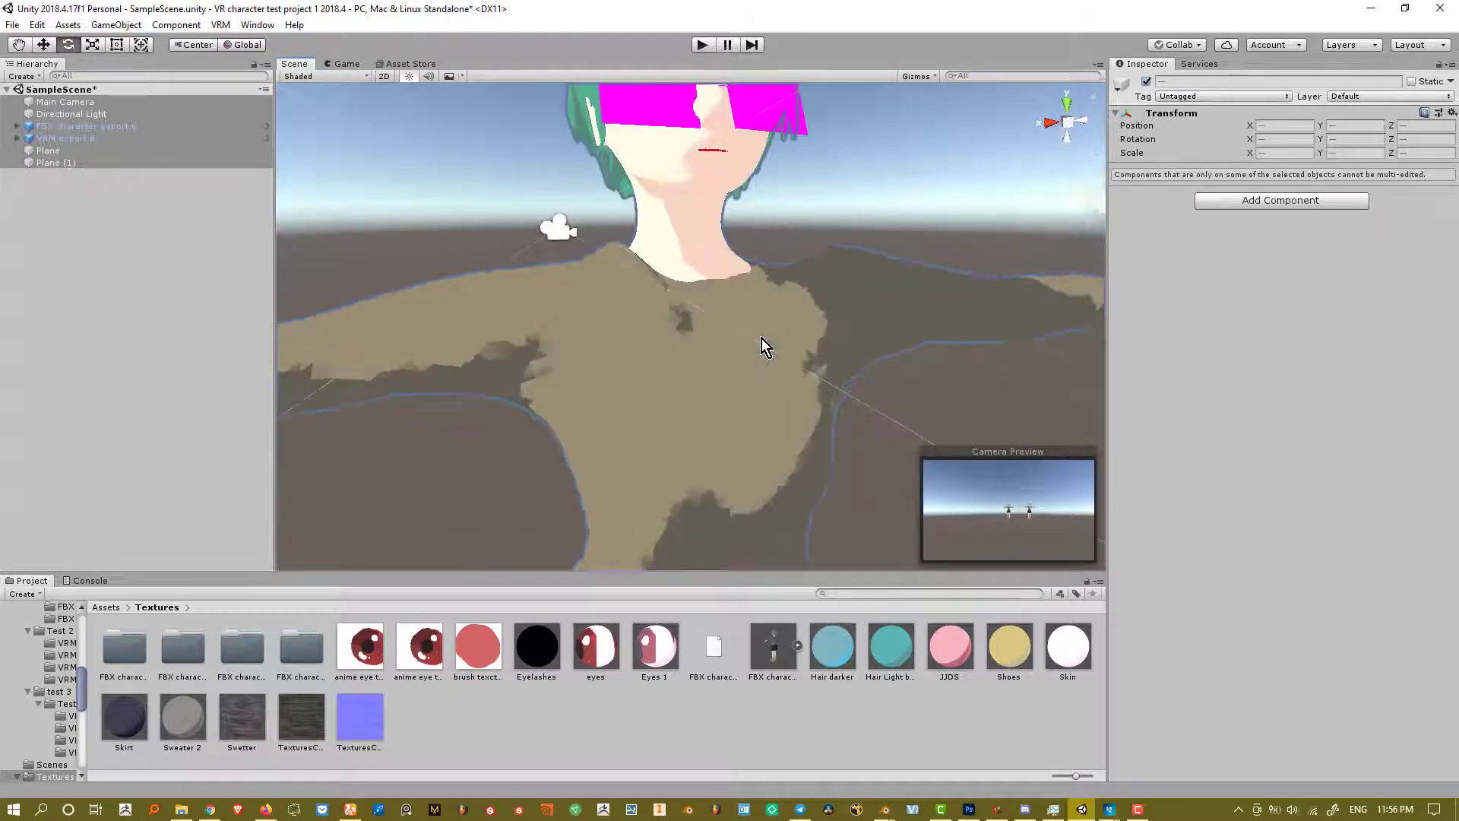
scroll(762, 339, down, 1)
alt+drag(761, 339, 631, 234)
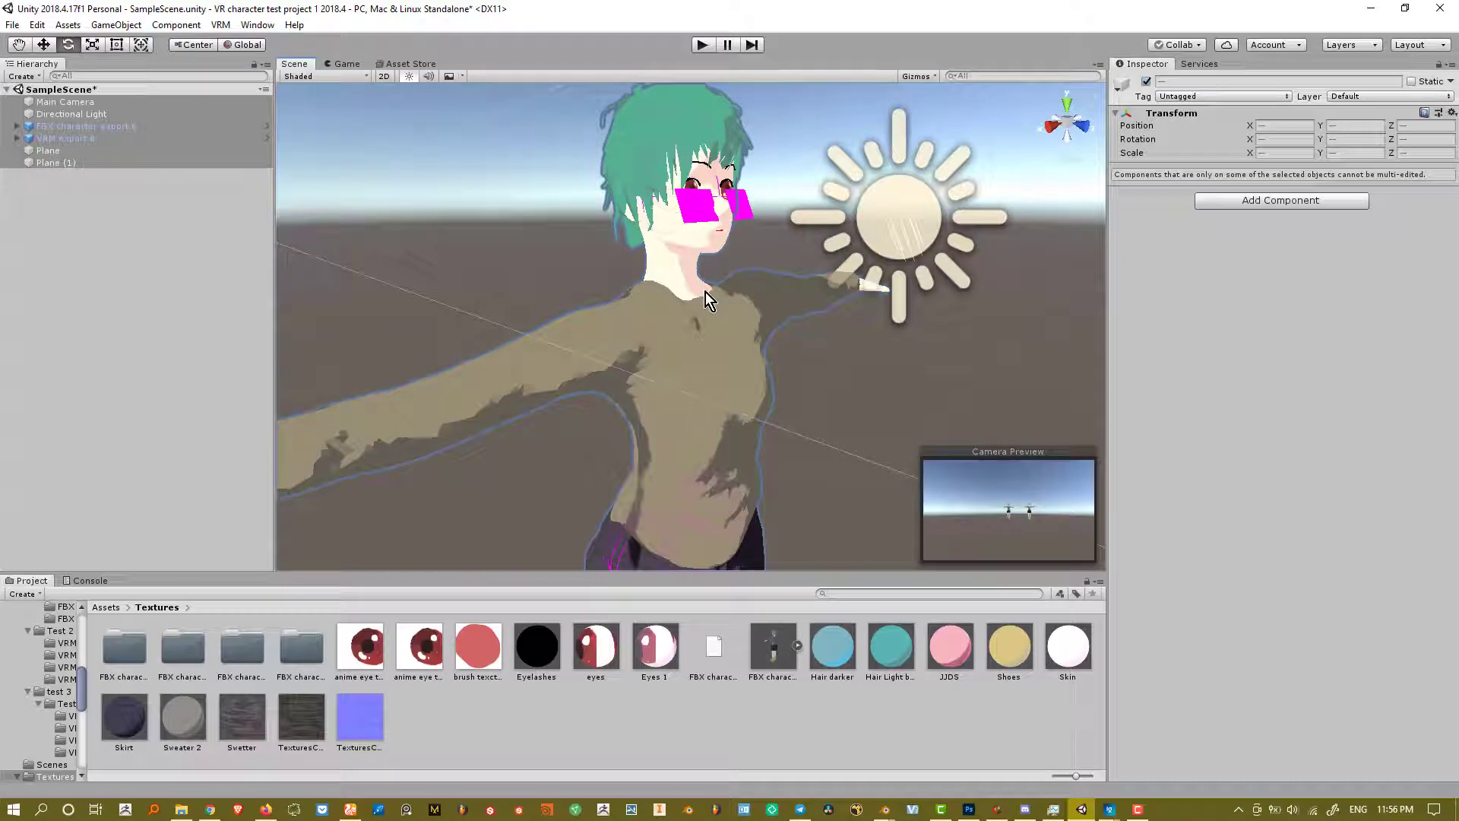
scroll(778, 304, up, 3)
middle_drag(778, 267, 821, 365)
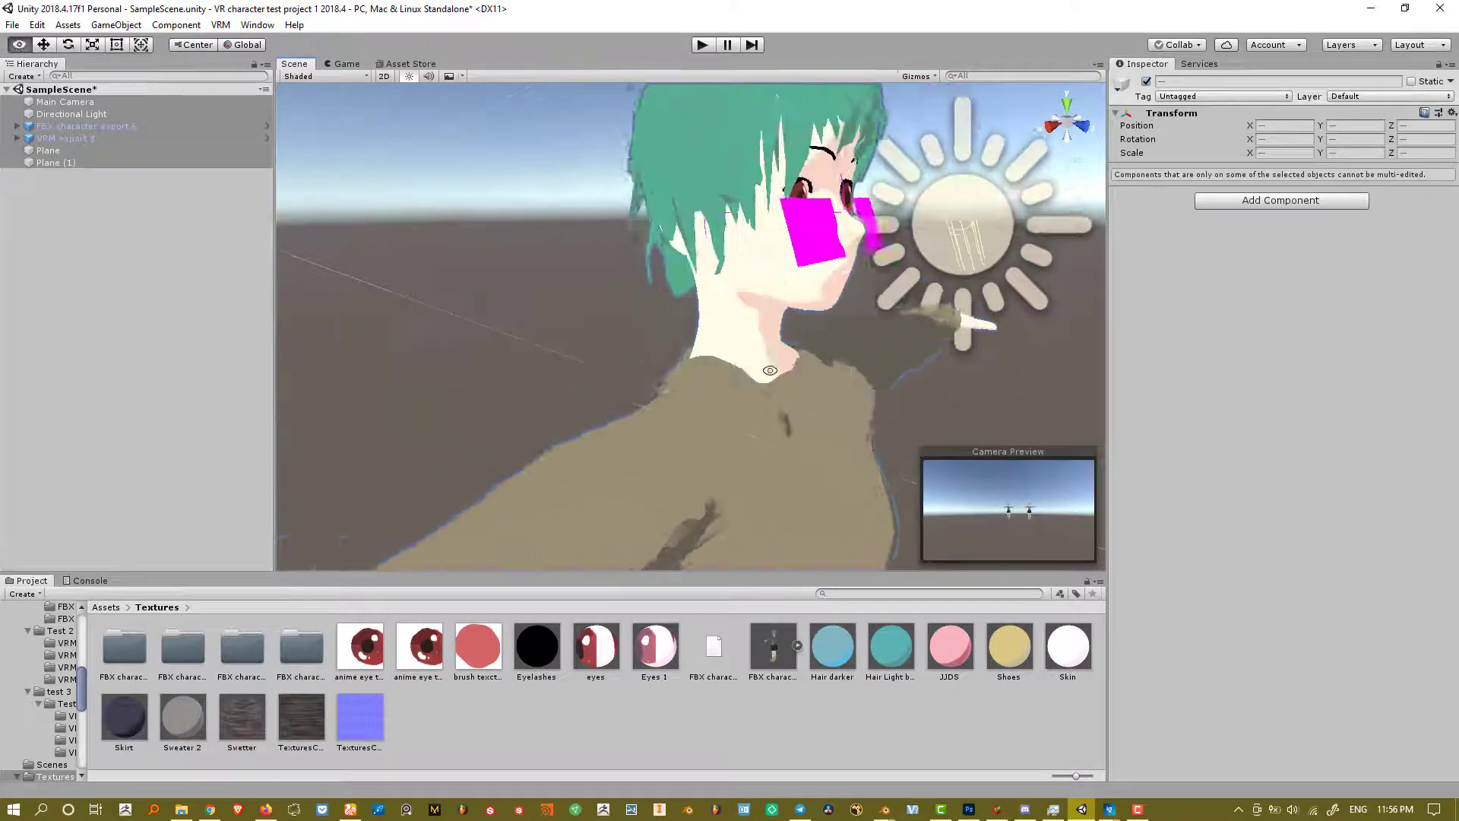
alt+drag(836, 304, 795, 328)
double_click(845, 230)
click(845, 230)
click(746, 229)
scroll(736, 329, down, 4)
scroll(763, 392, up, 3)
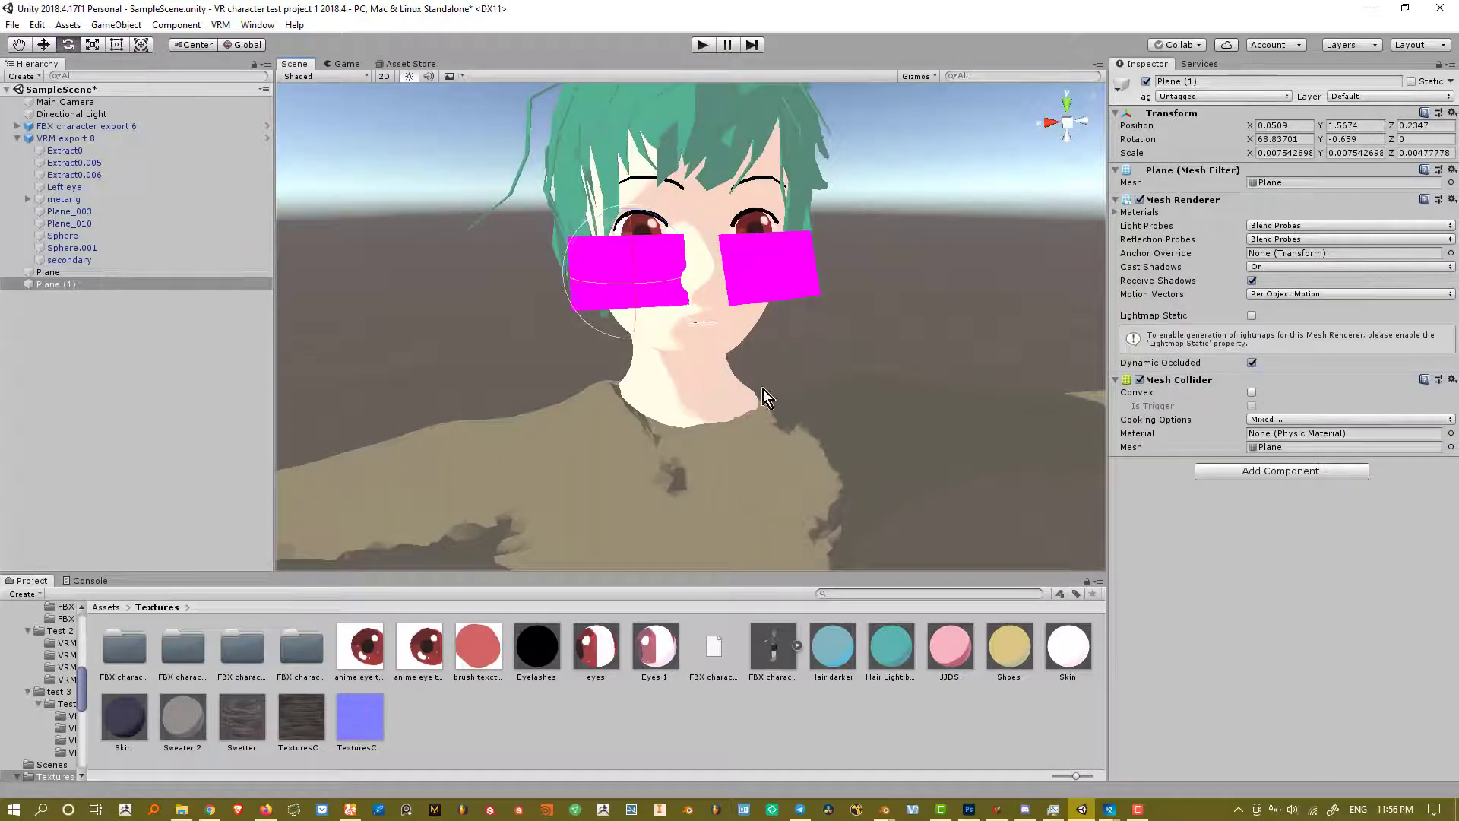
- Create a new material named sOMETHING in the Textures folder
right_click(509, 713)
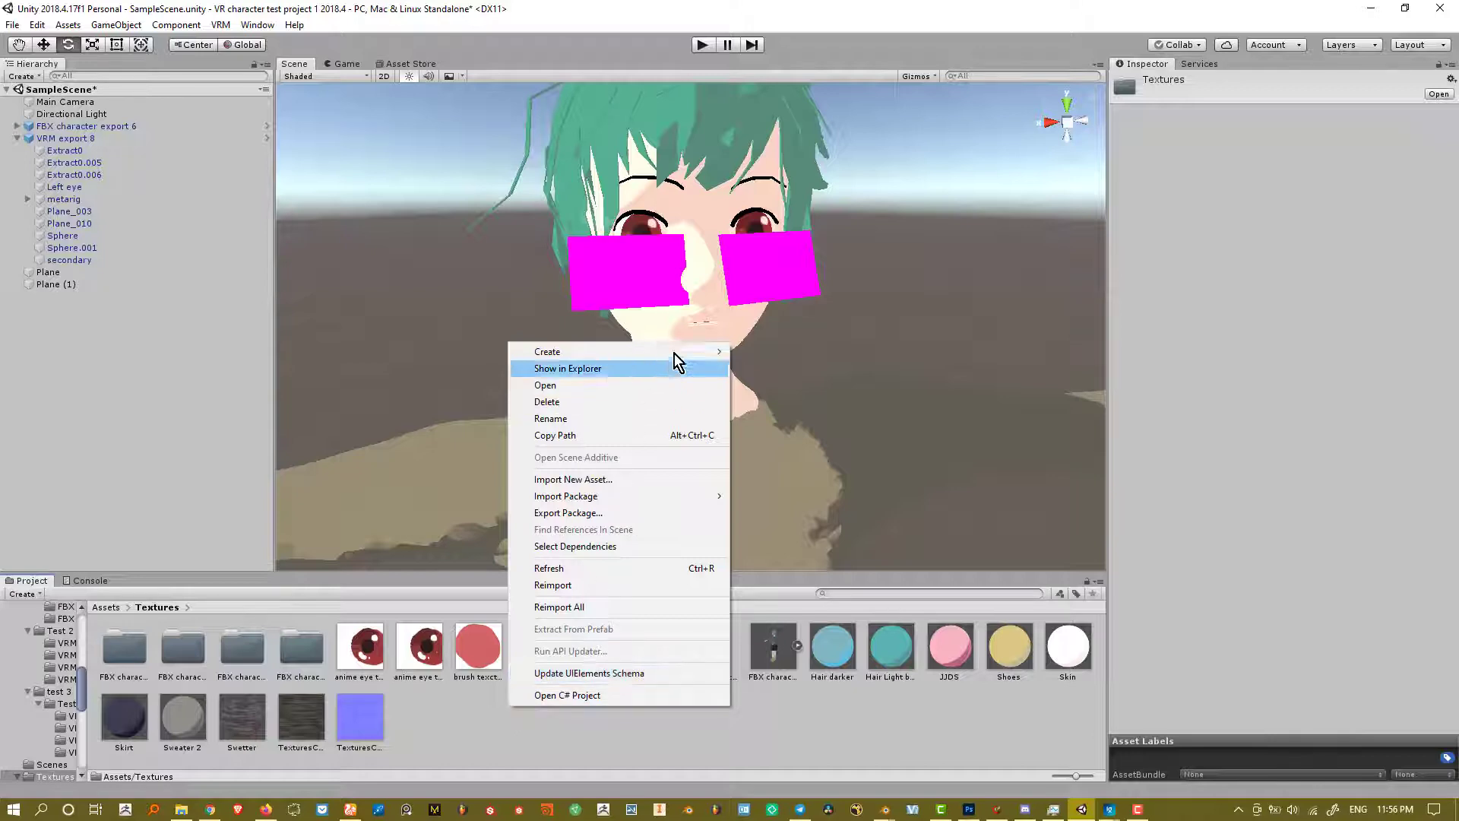
mouse_move(673, 353)
mouse_move(808, 362)
click(810, 437)
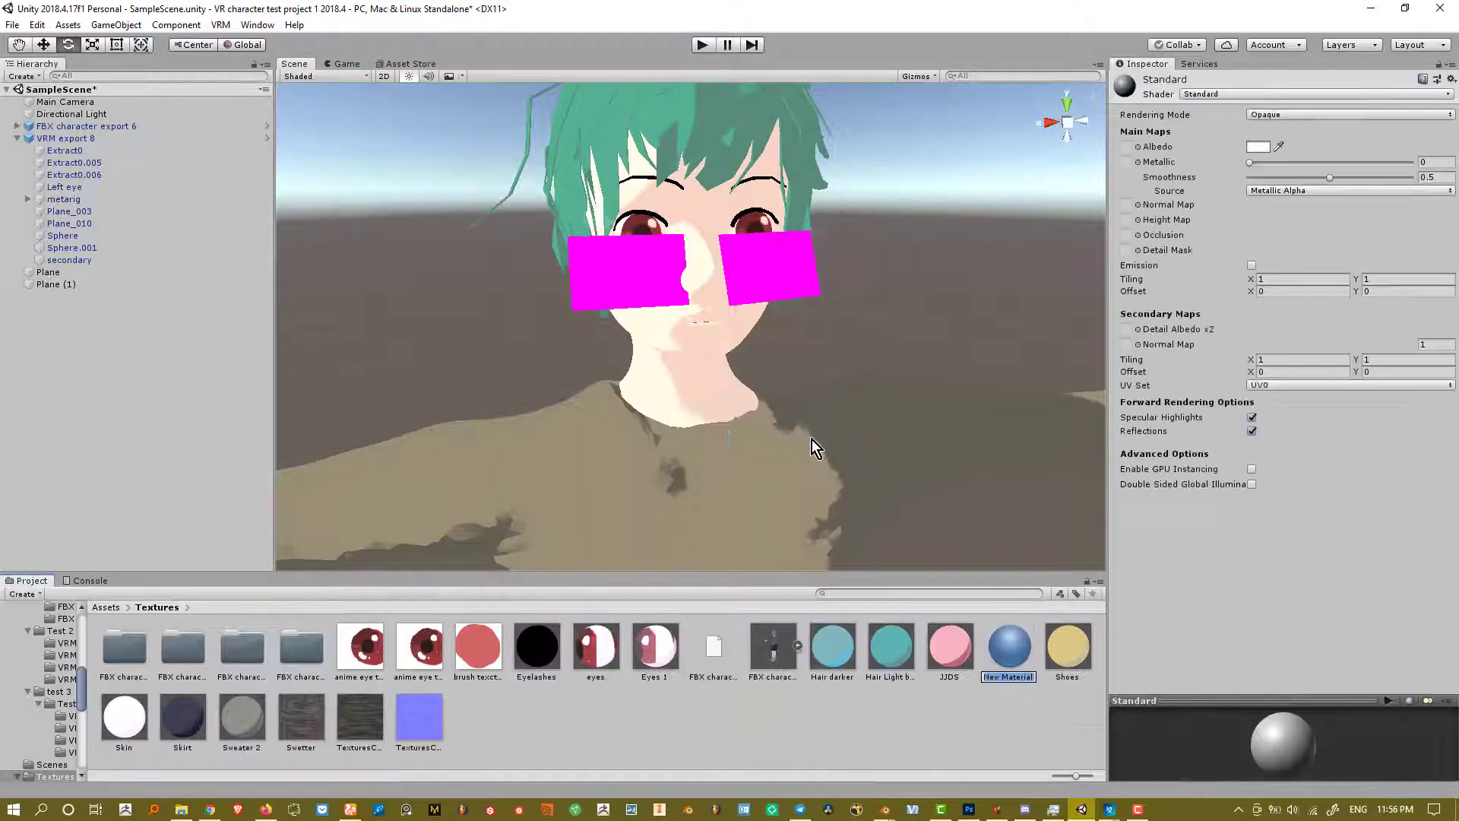
text(s)
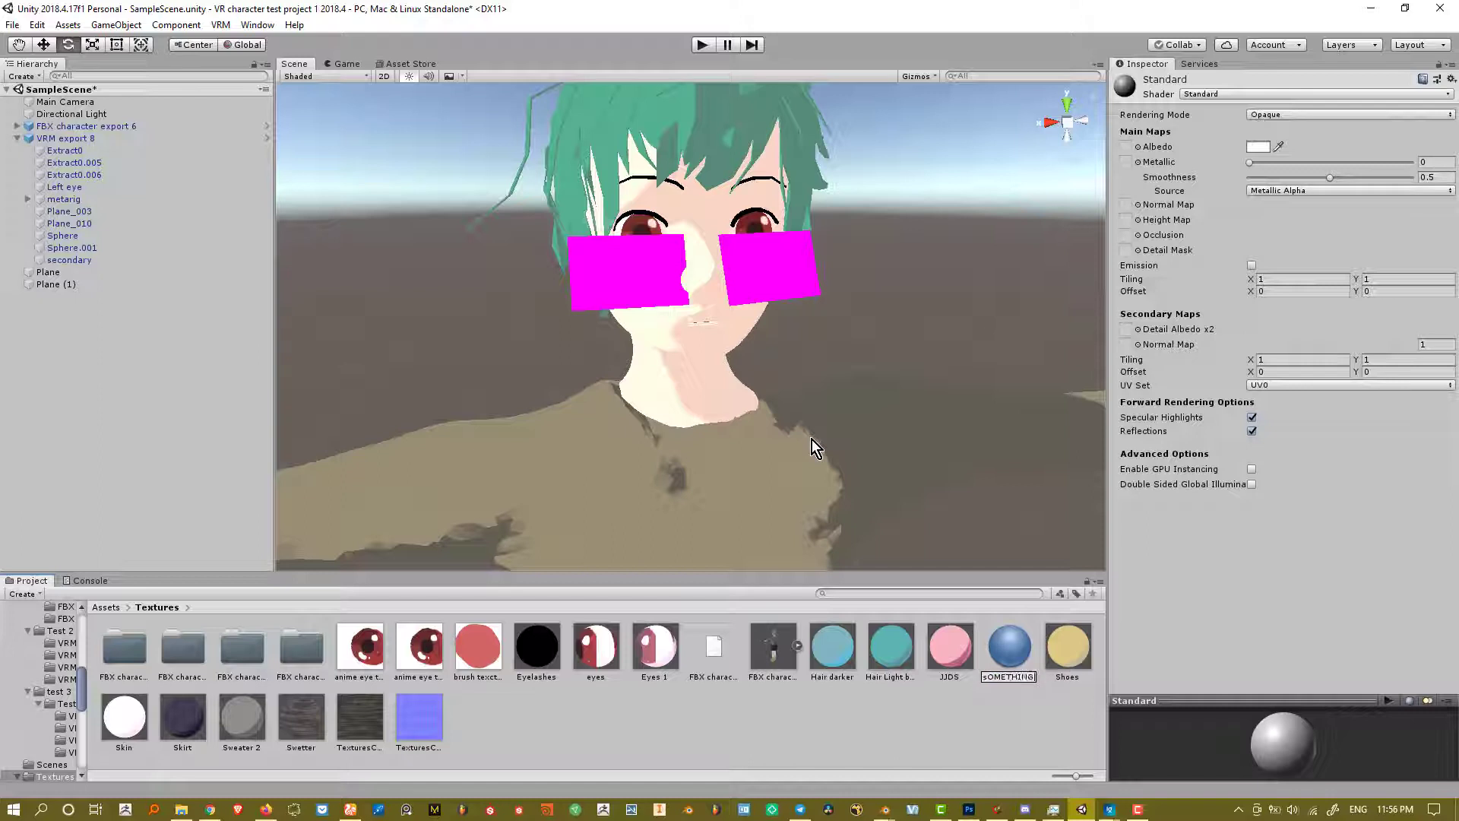
text(OMETHING)
key(Return)
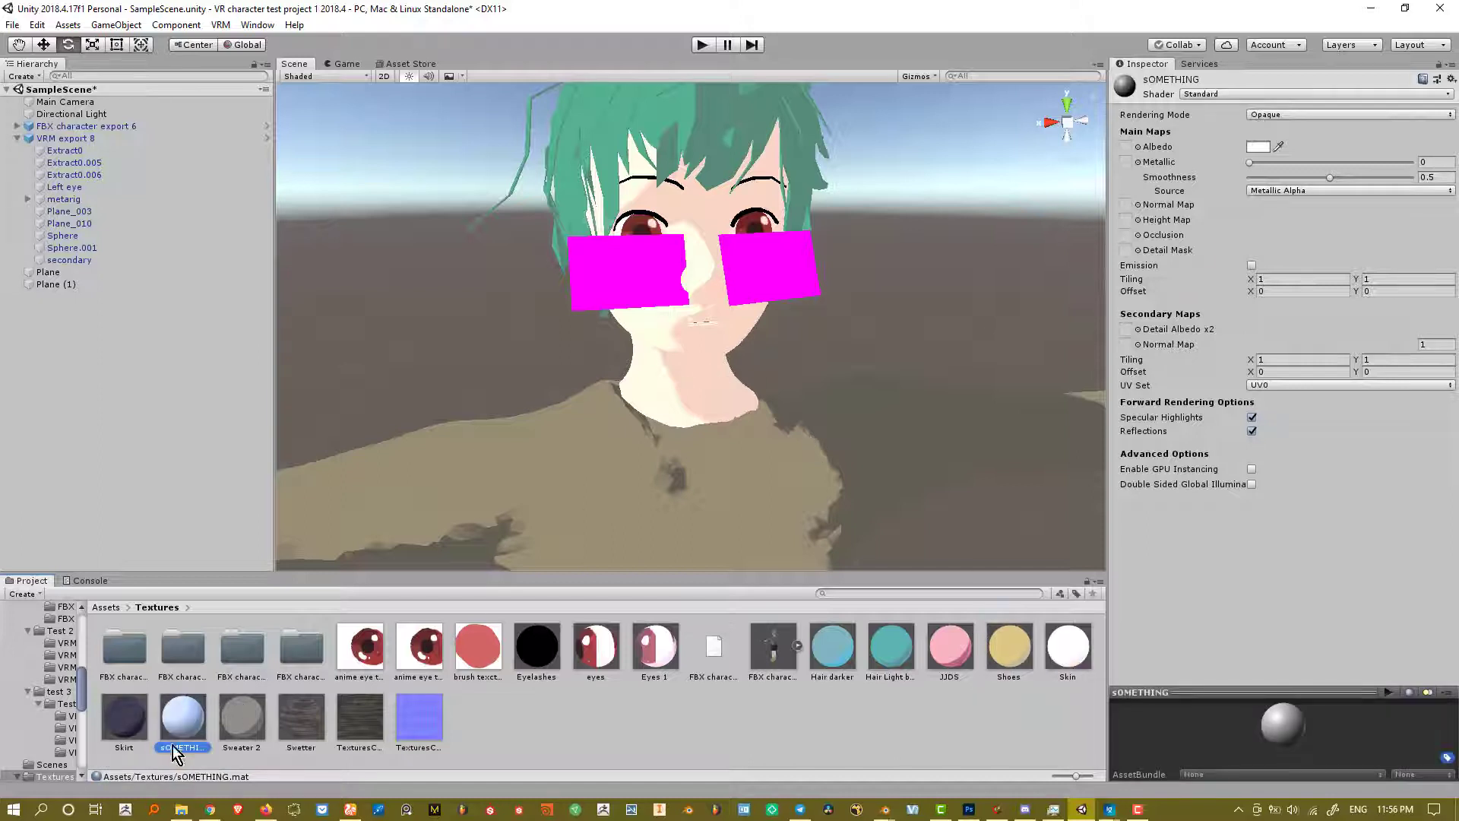
- Apply the sOMETHING material to both magenta planes in front of the character's face
drag(176, 752, 636, 262)
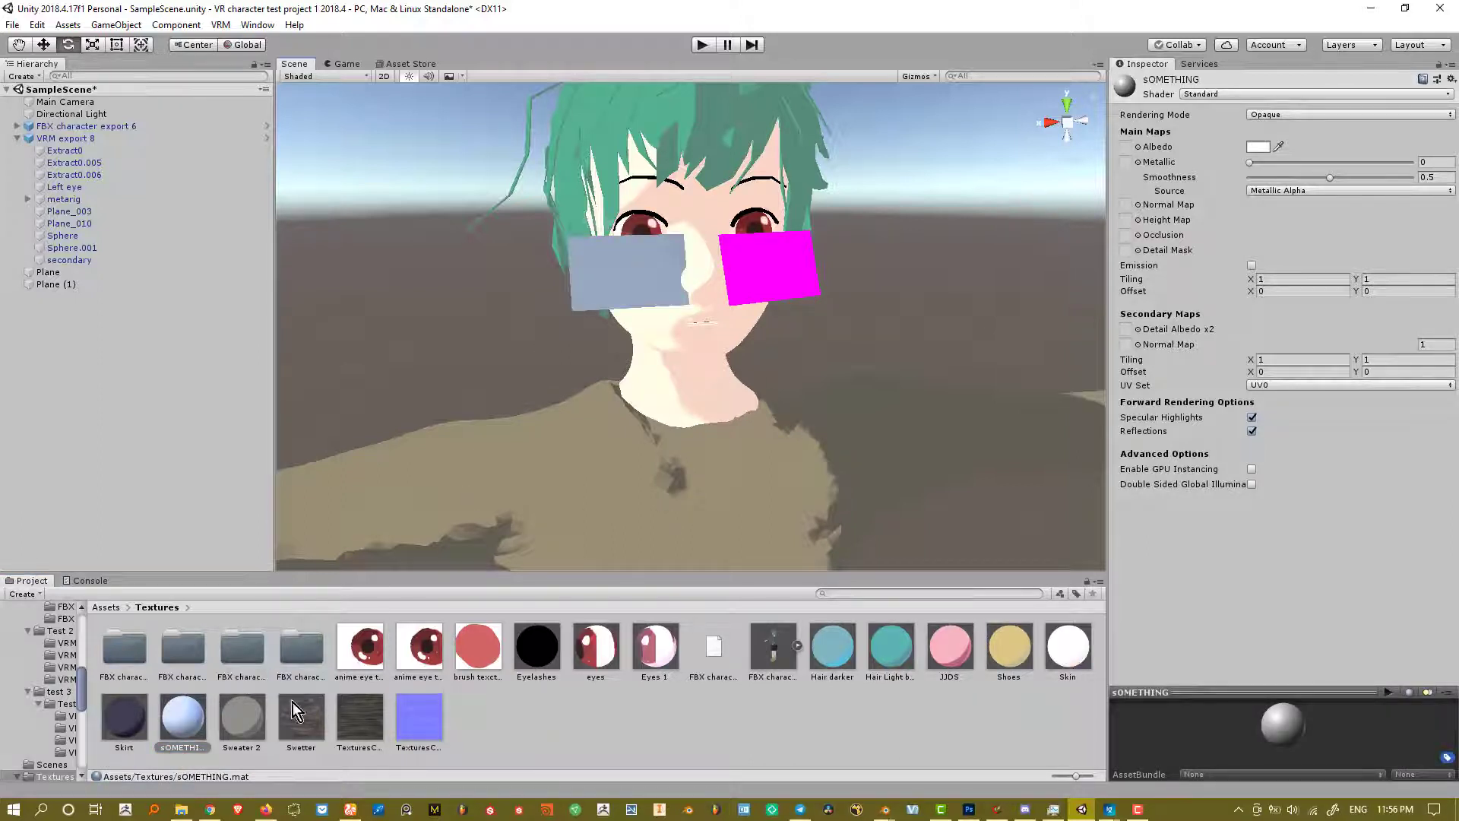
drag(183, 718, 772, 271)
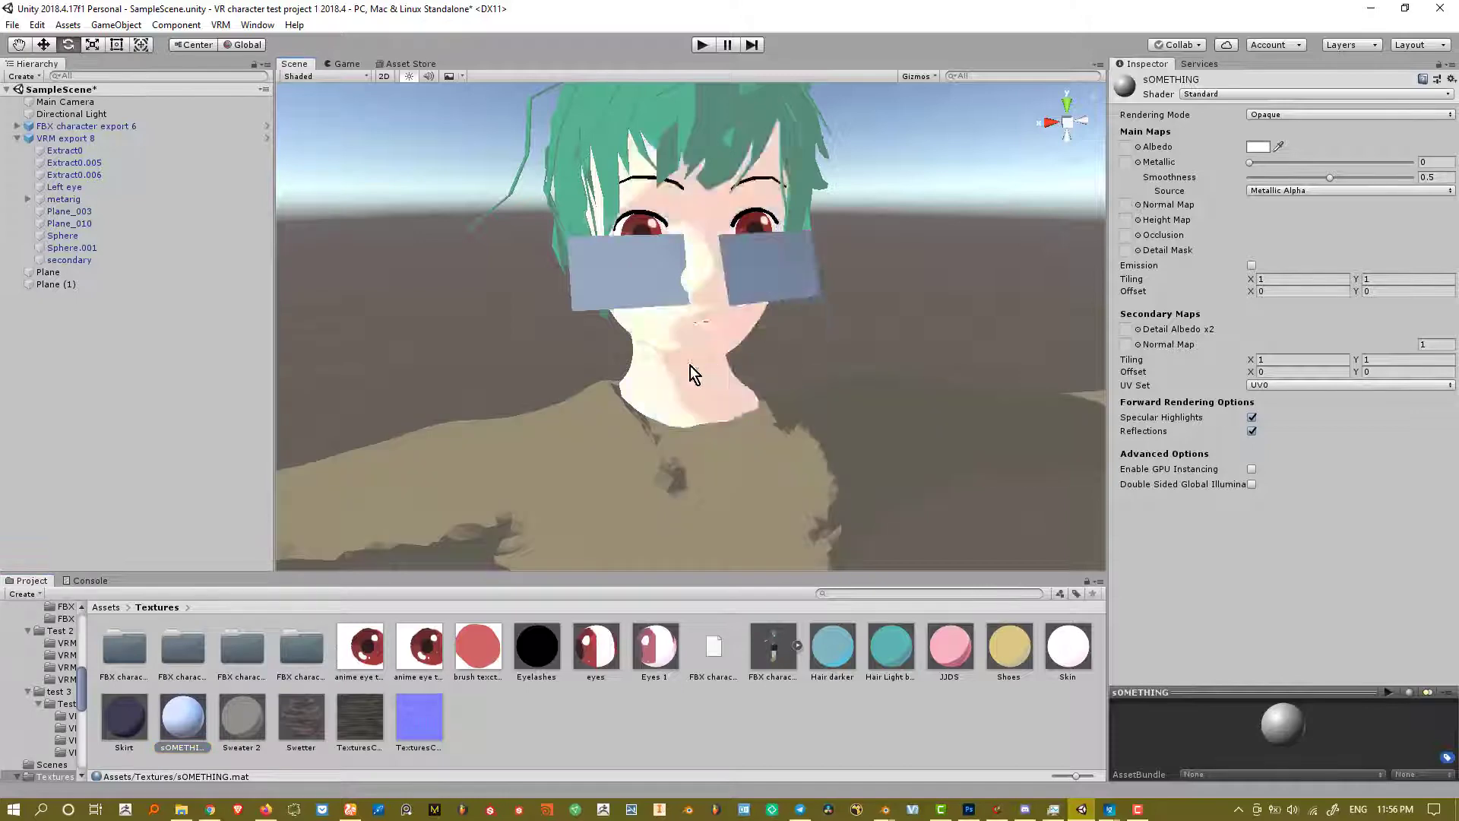
alt+drag(690, 366, 836, 342)
alt+drag(985, 203, 1026, 187)
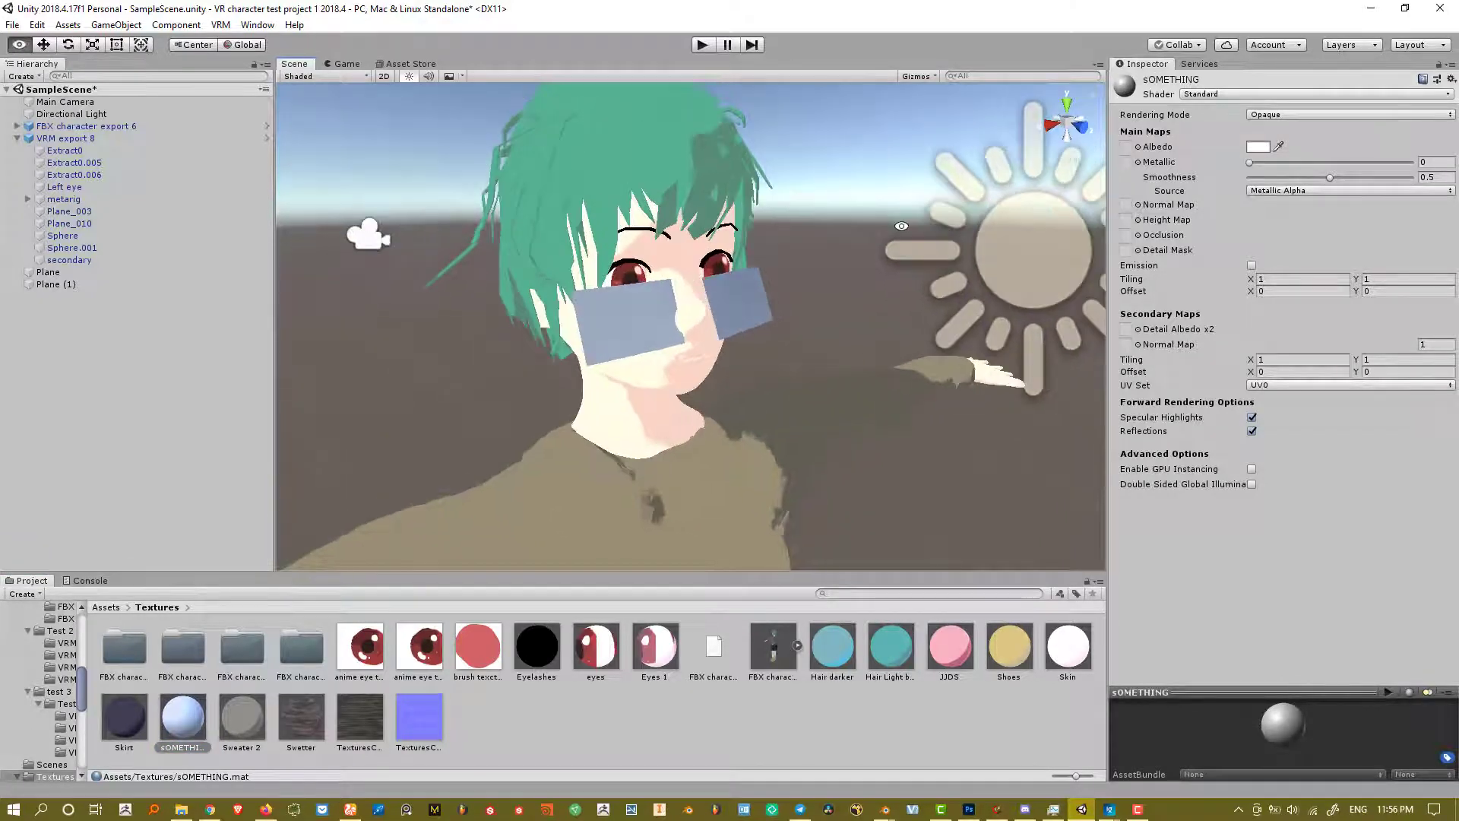
- Set the sOMETHING material's shader to VRM/MToon and view the planes and face from different angles
click(1214, 93)
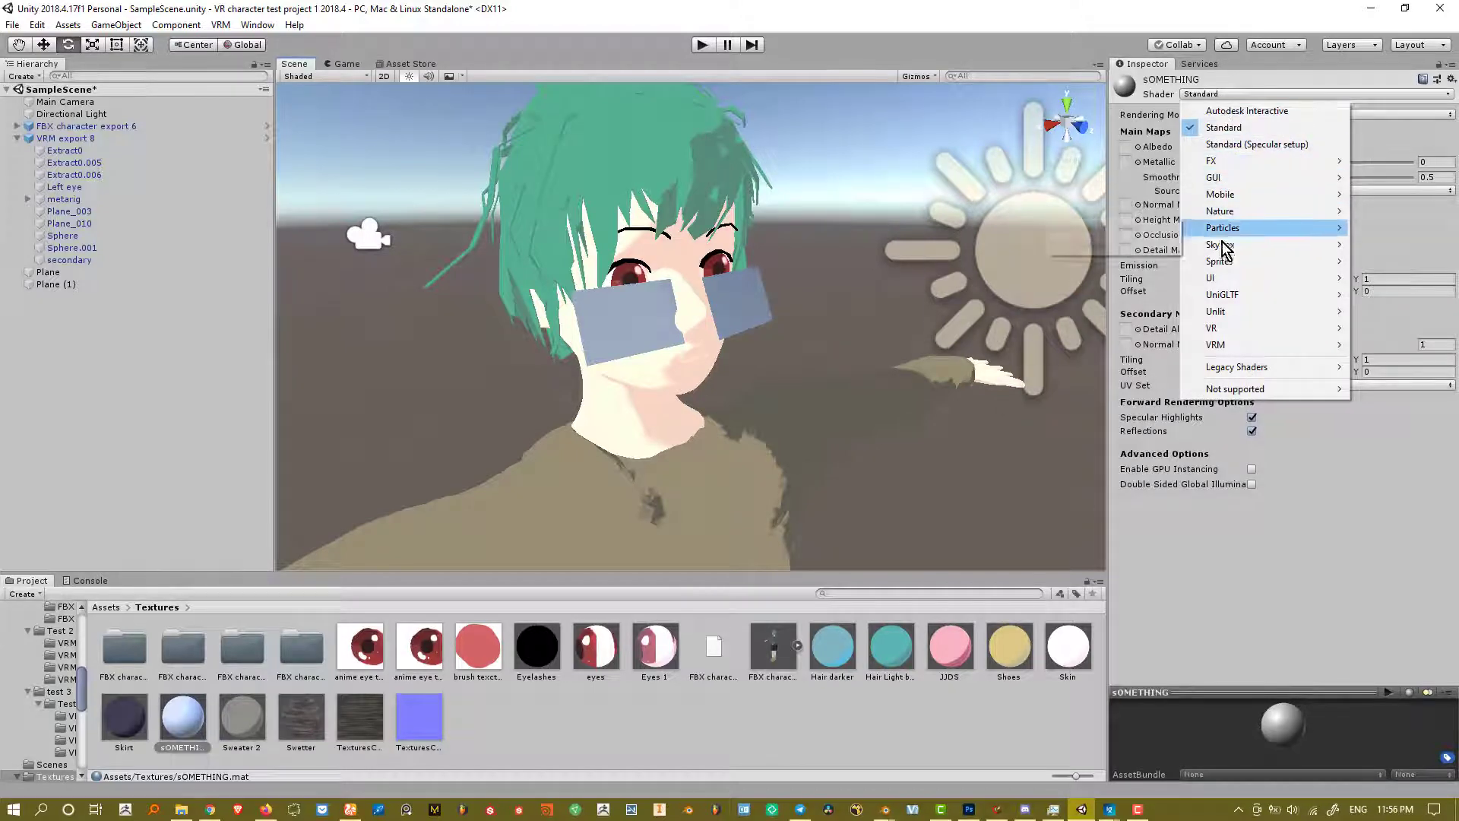
mouse_move(1231, 348)
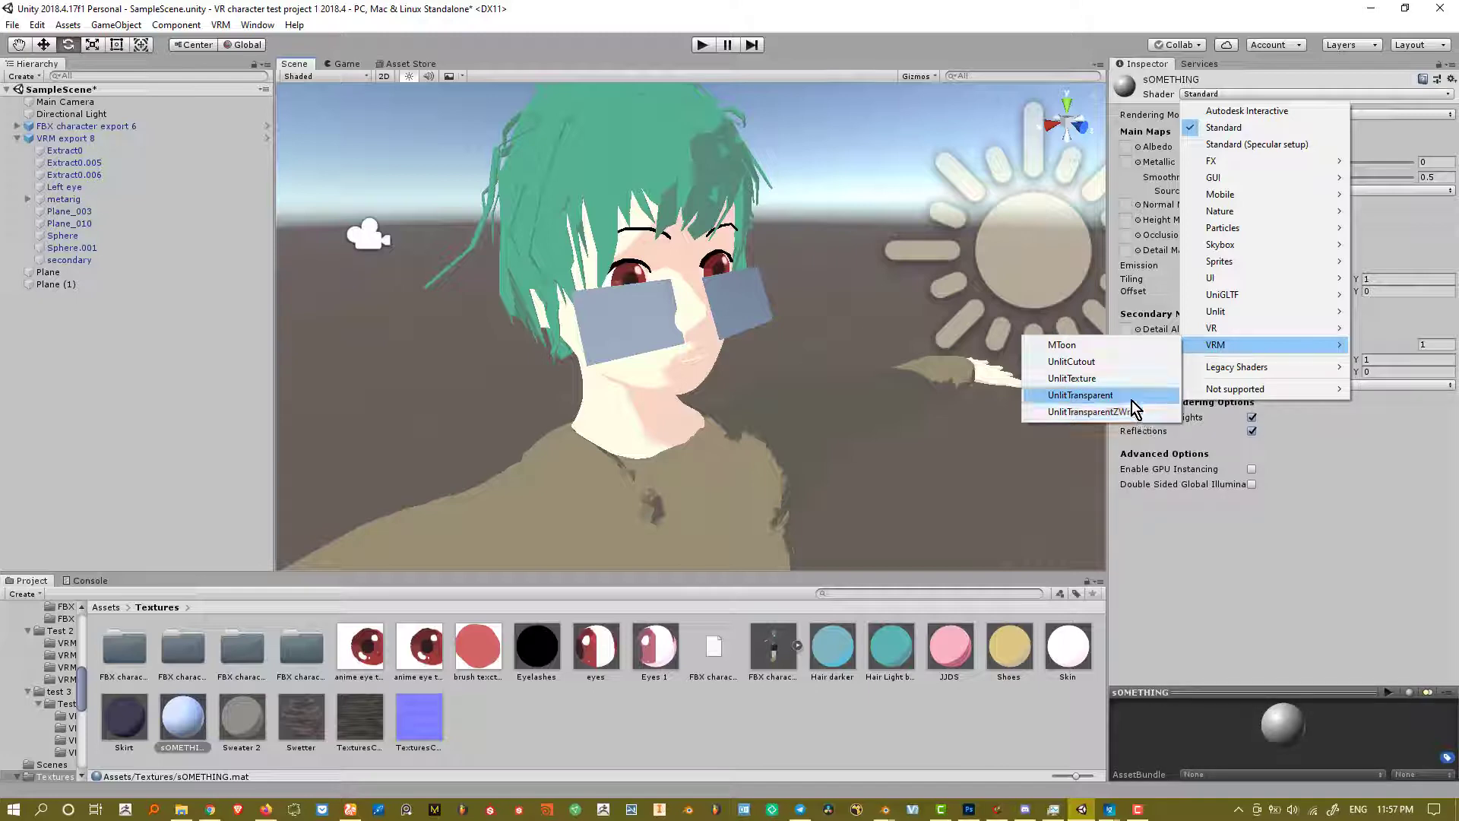
click(1137, 348)
middle_drag(1087, 350, 701, 298)
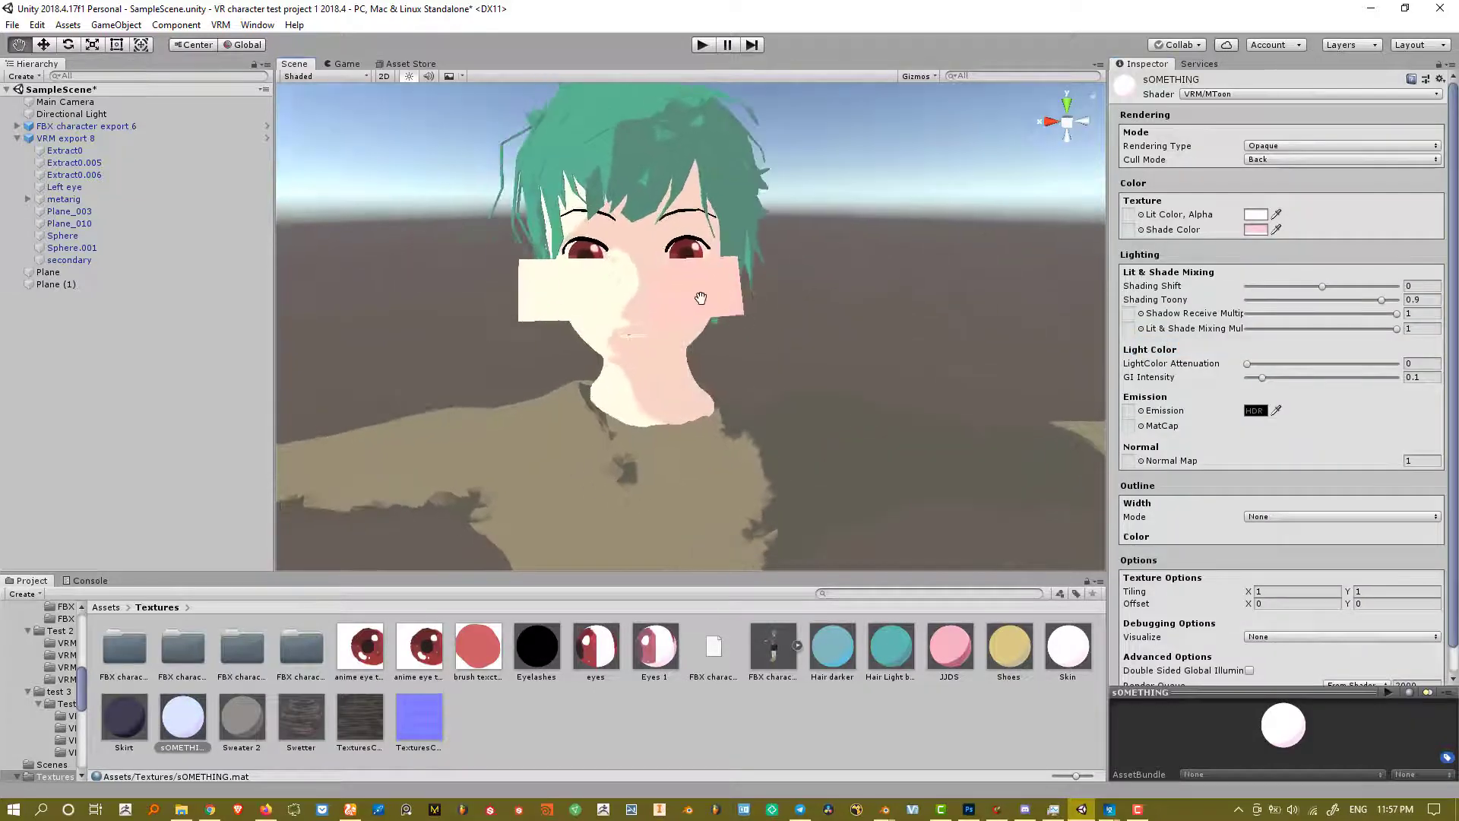
alt+drag(701, 298, 745, 304)
scroll(794, 335, down, 5)
click(1259, 95)
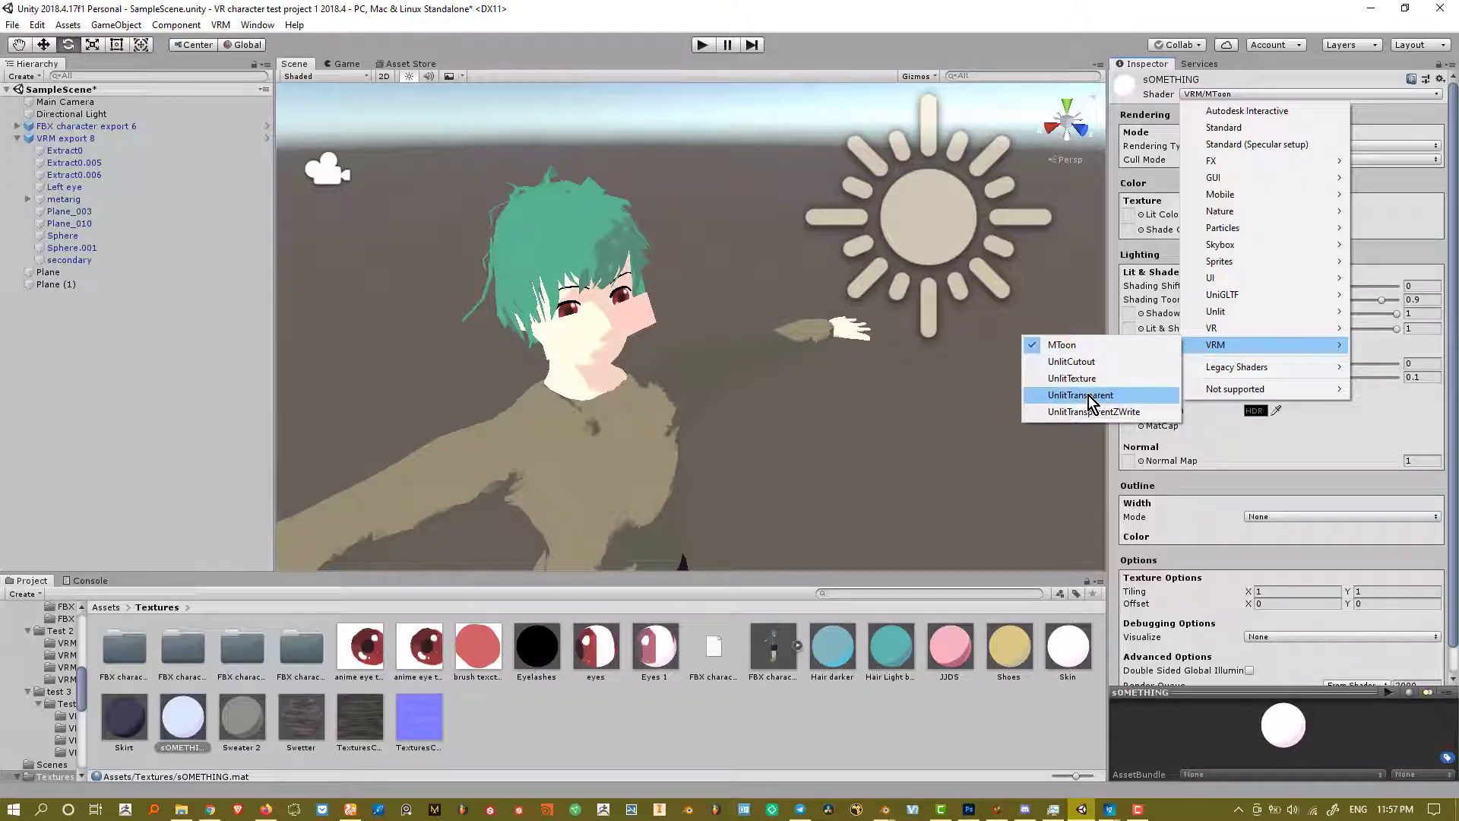
key(Escape)
- Rotate the directional light to about 12.03, -92.46, -36.22 to change the shading on the character
click(912, 229)
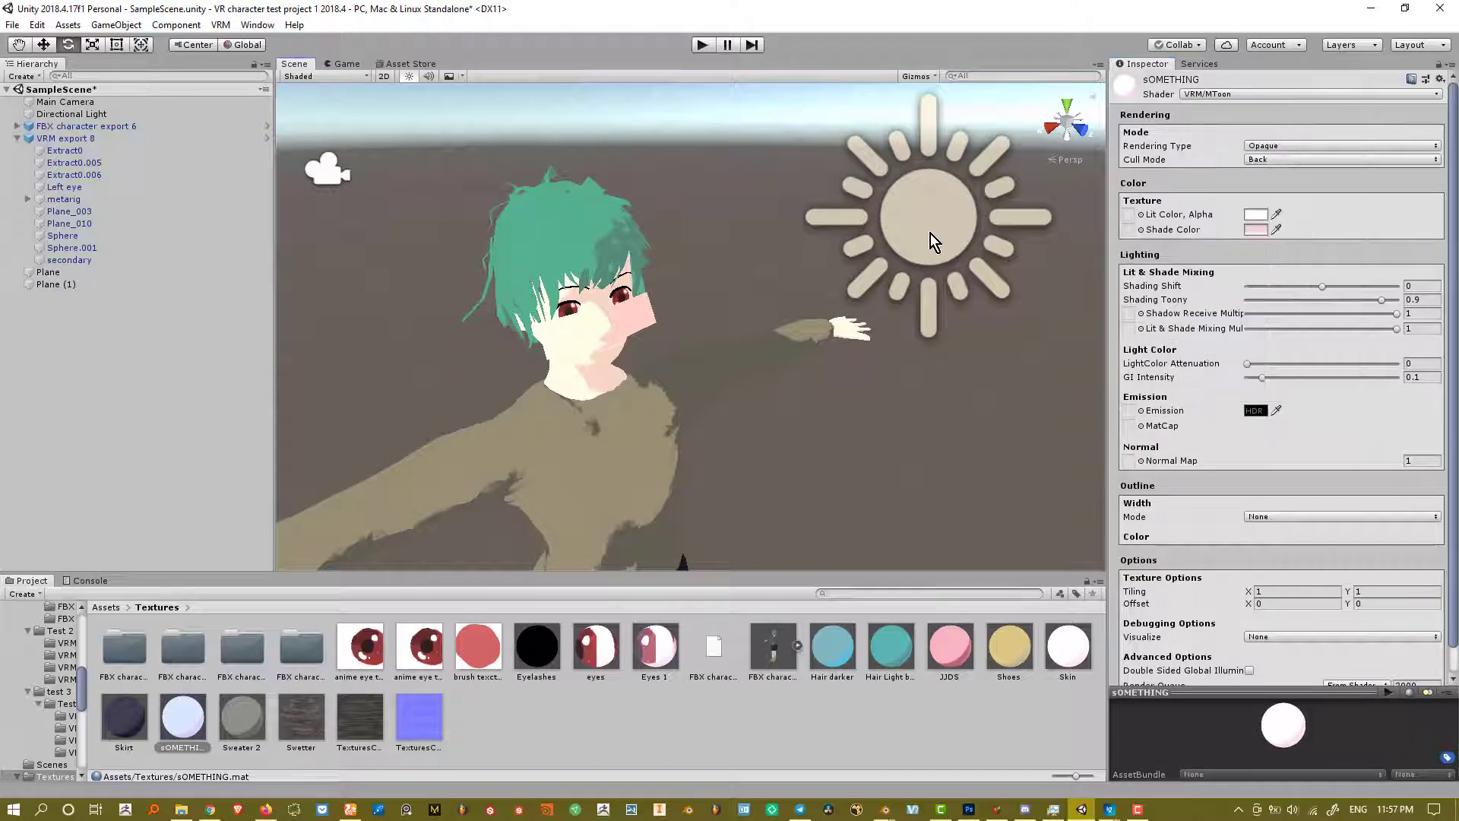
click(930, 234)
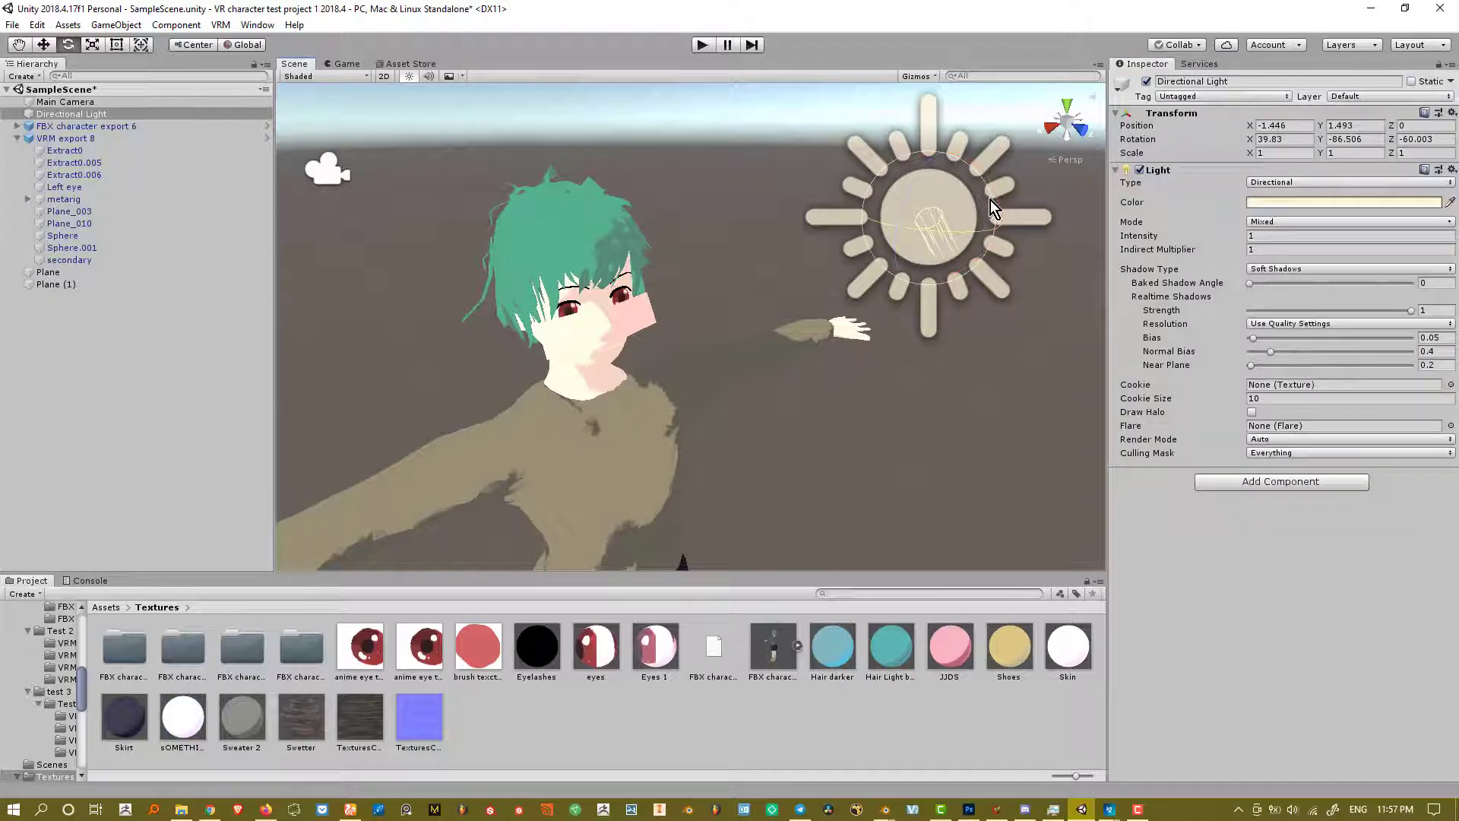
drag(990, 199, 902, 139)
alt+drag(636, 295, 715, 285)
middle_drag(715, 285, 677, 347)
scroll(667, 276, up, 5)
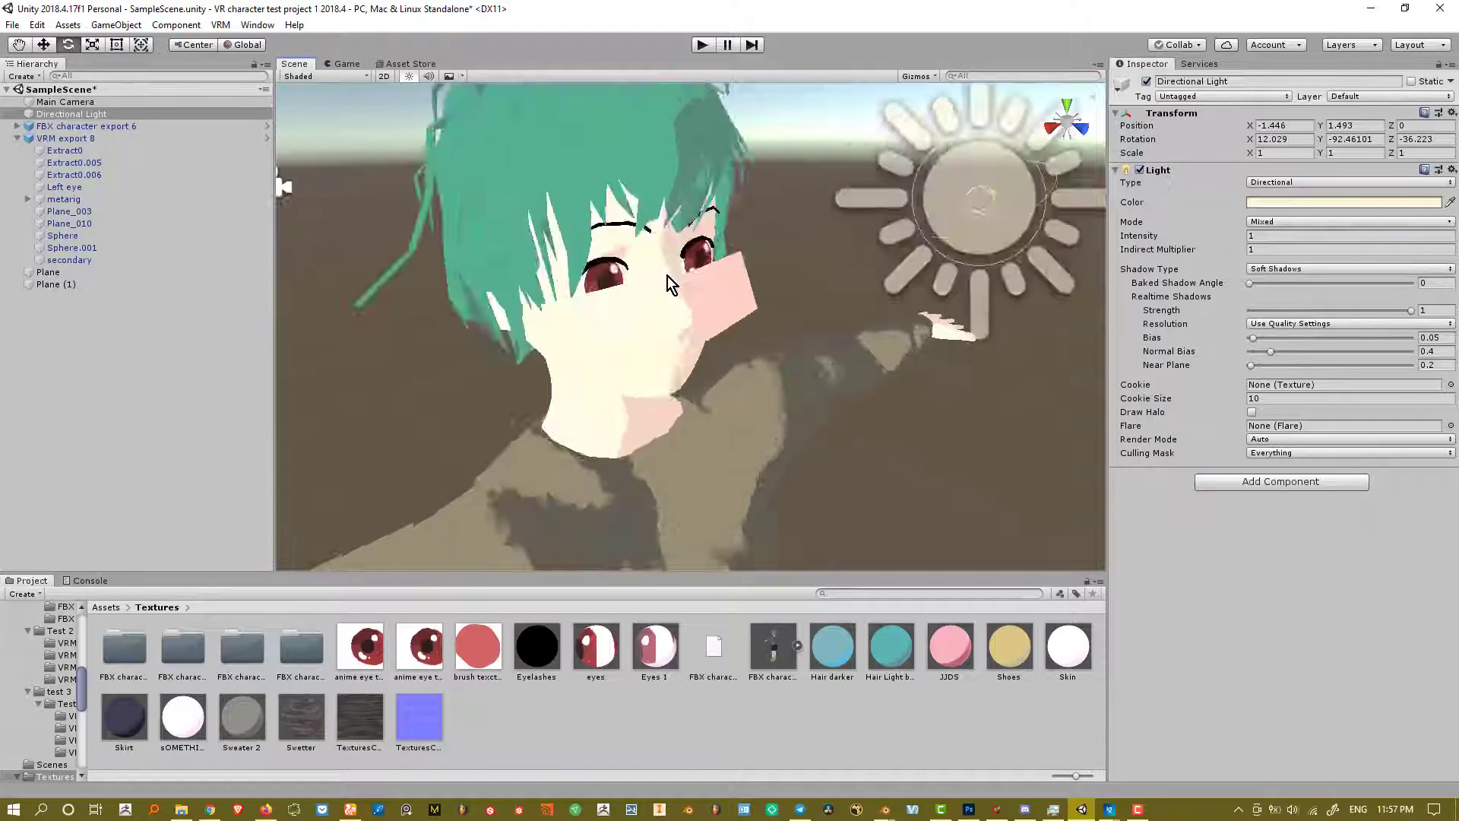
- Apply the sOMETHING material to the skin of the character's face
scroll(676, 289, down, 2)
alt+drag(681, 298, 644, 299)
middle_drag(722, 262, 812, 395)
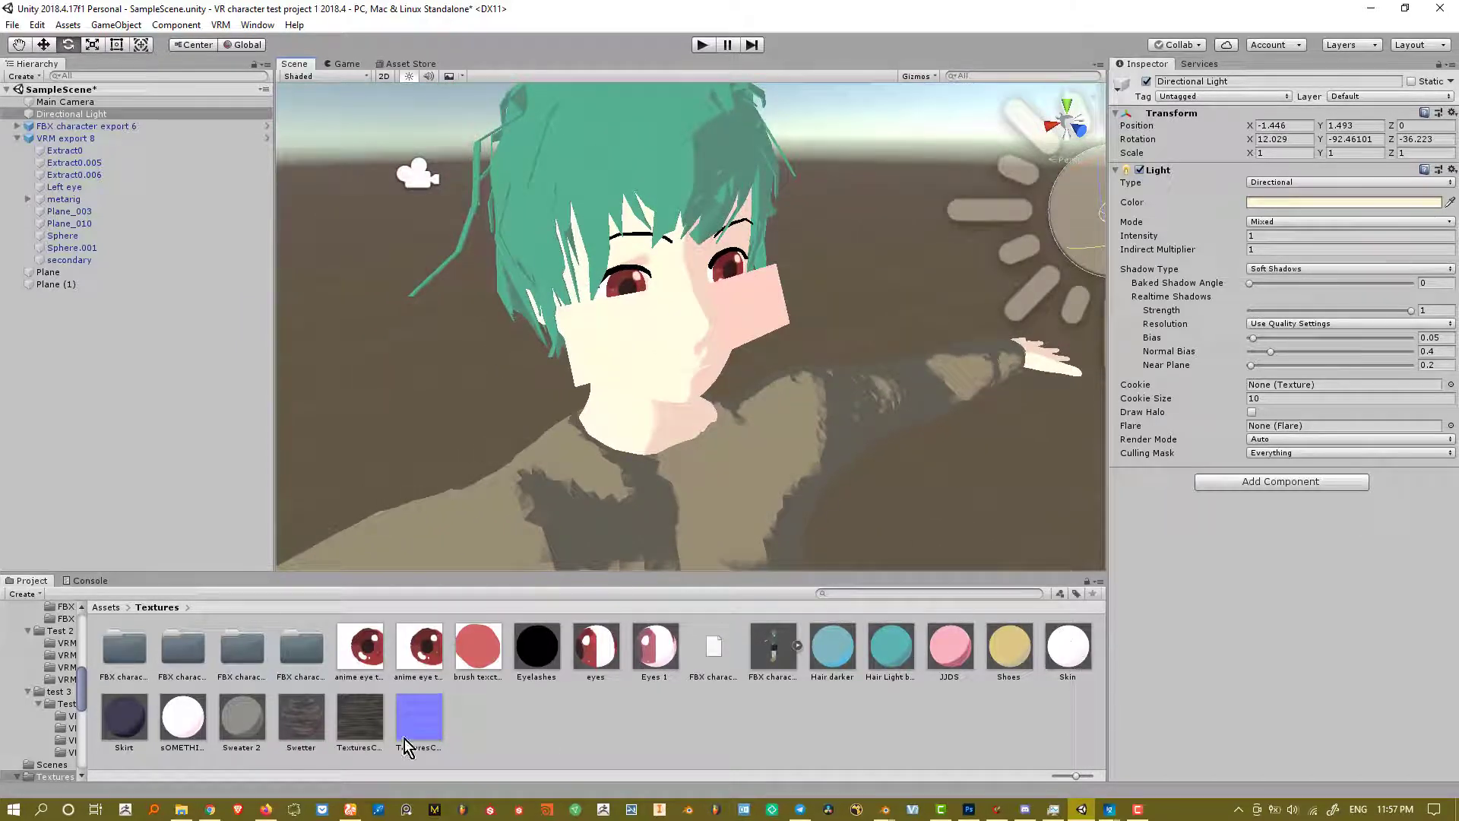
drag(194, 730, 660, 300)
- Rotate the directional light further to about 6.34, -100.53, -83.88 while checking the shadow on the face
scroll(676, 290, down, 3)
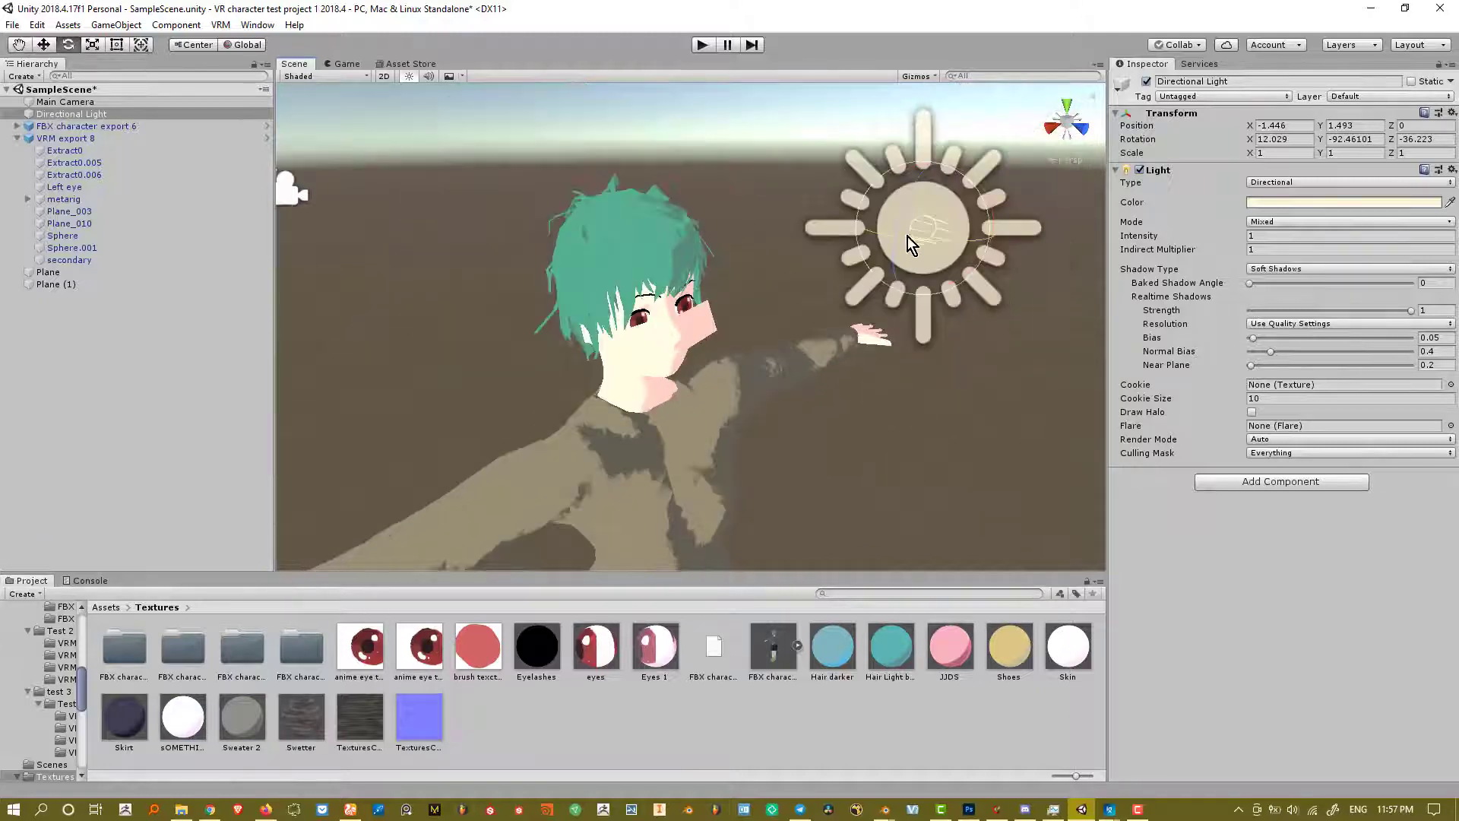
mouse_move(987, 198)
mouse_down()
mouse_move(971, 170)
mouse_move(815, 102)
mouse_move(959, 287)
mouse_move(928, 296)
mouse_move(936, 309)
mouse_move(864, 182)
mouse_move(962, 326)
mouse_up()
scroll(798, 359, up, 4)
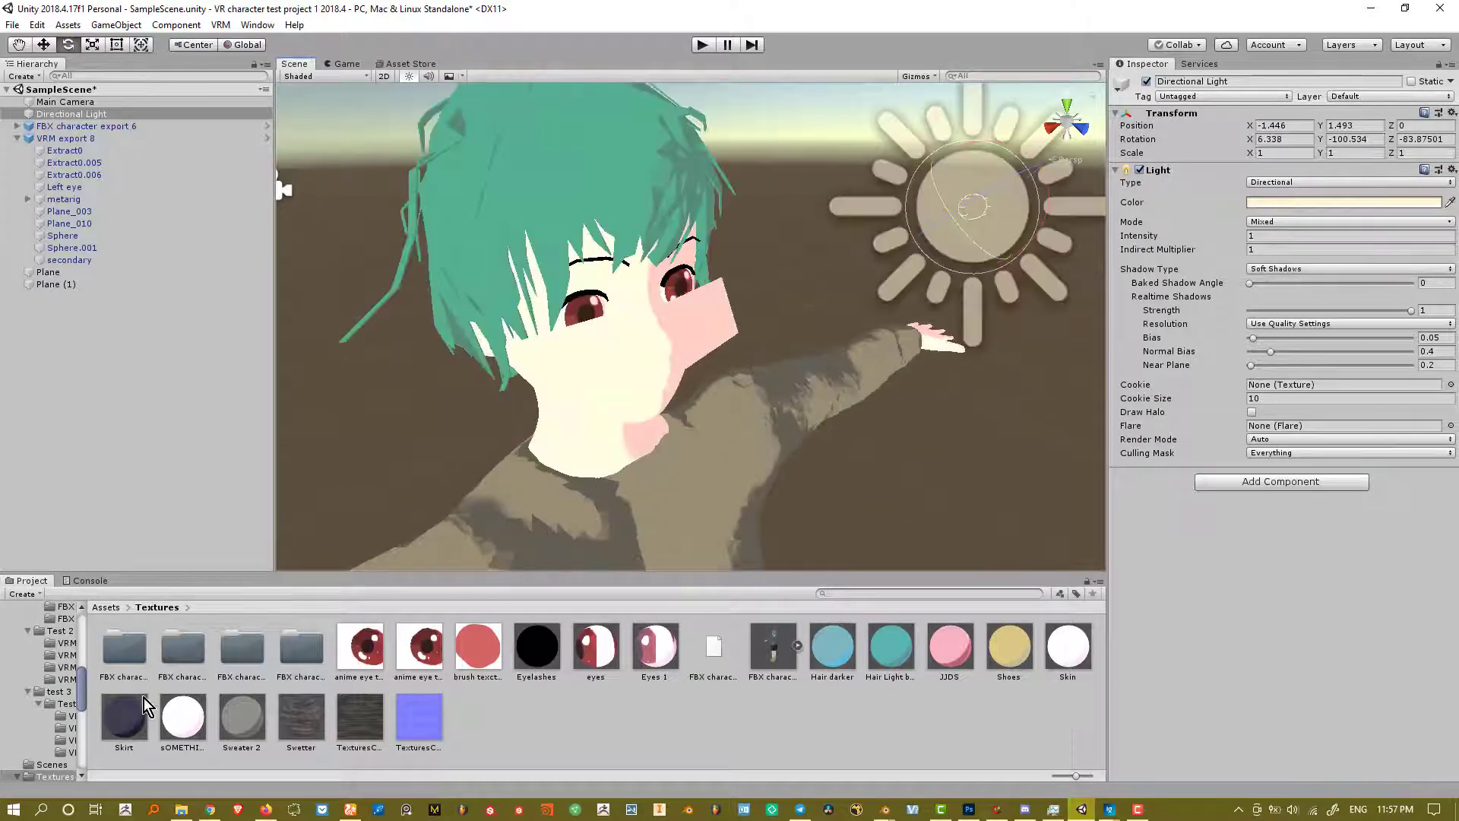
- Show the sOMETHING material's settings and look at its lit and shaded areas on the face
click(187, 722)
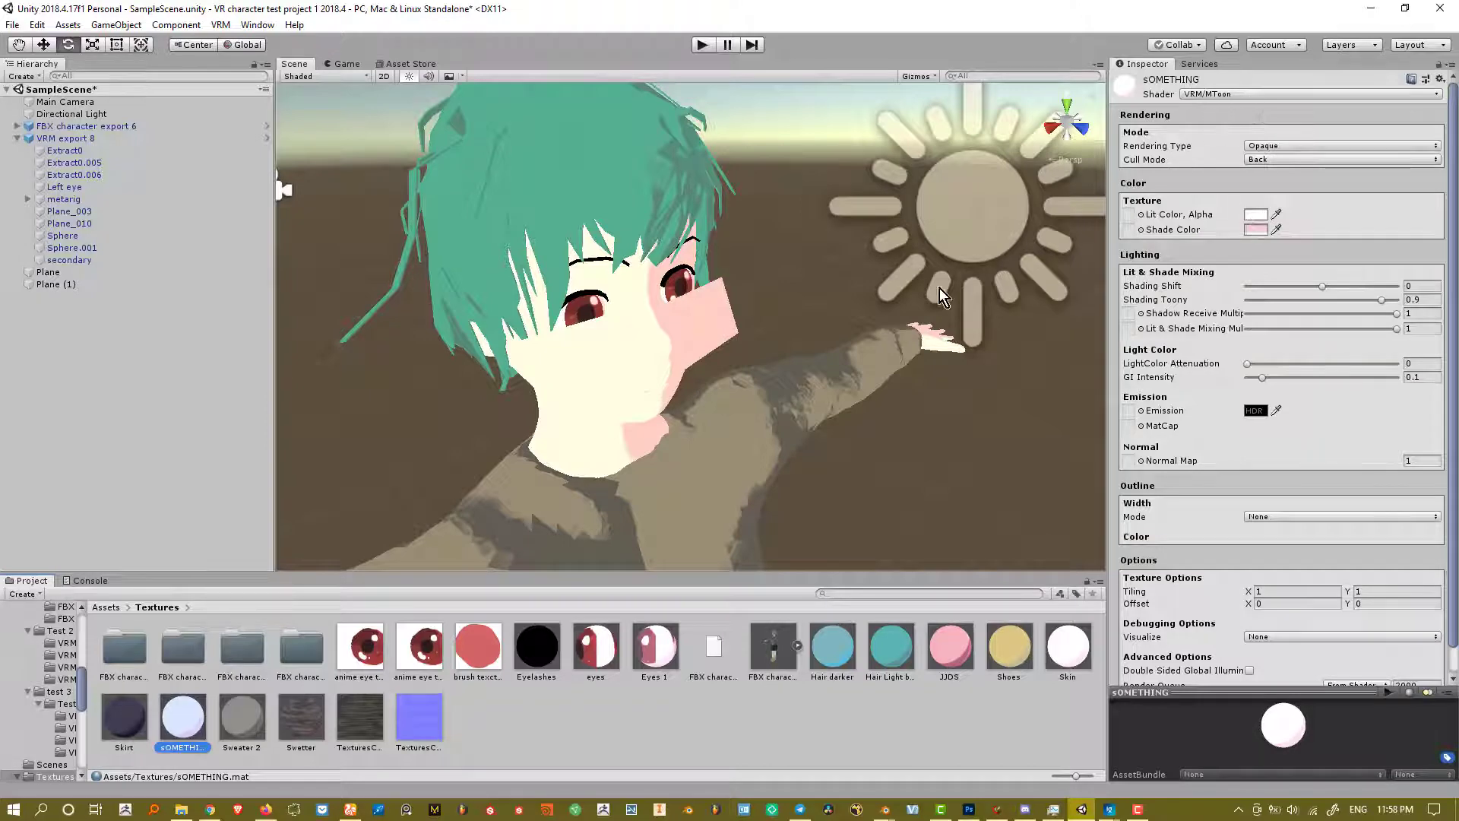
alt+drag(551, 312, 699, 279)
scroll(719, 306, up, 4)
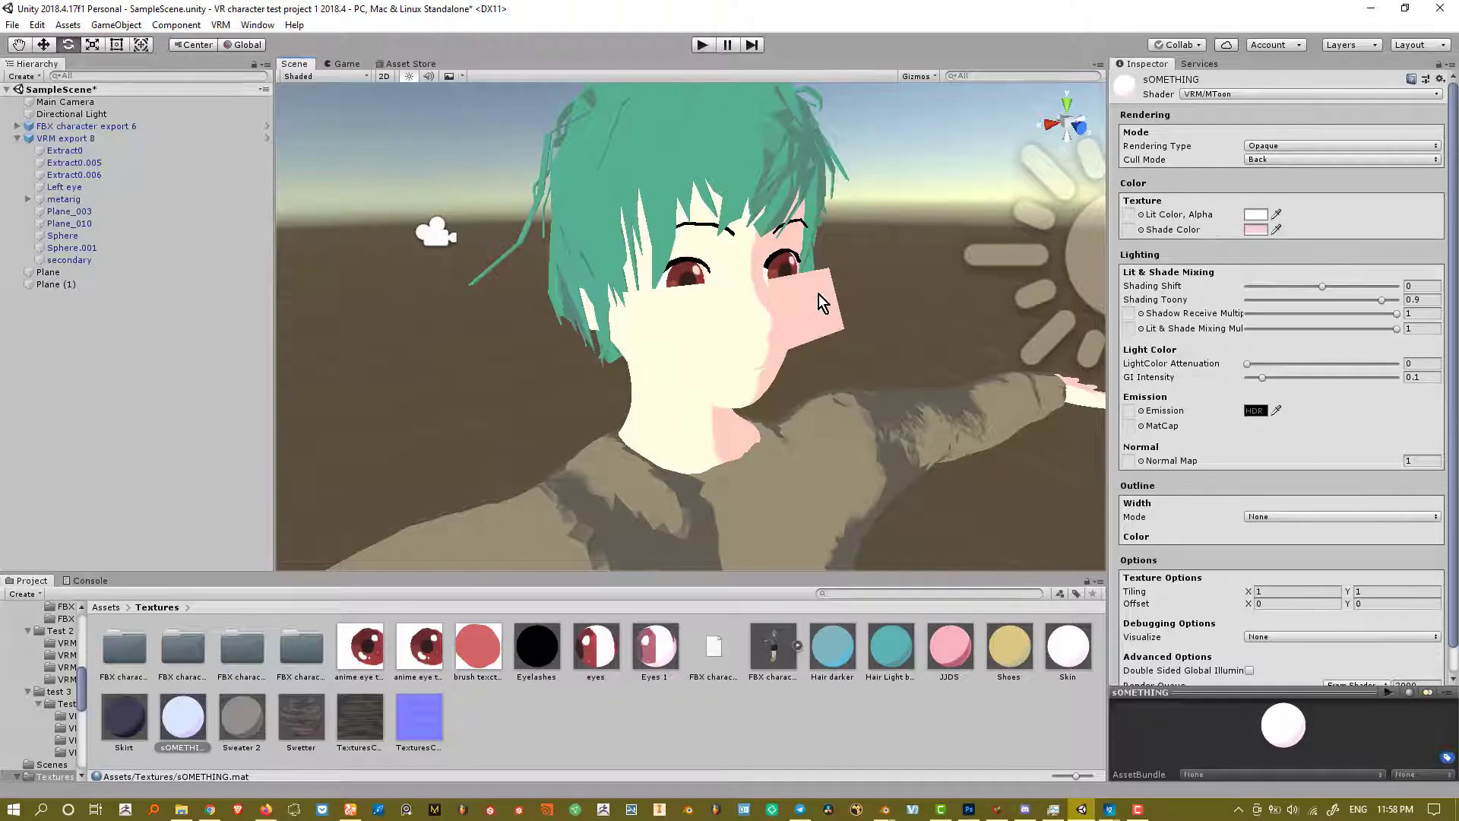
- Set the sOMETHING material's lit color to light grey and its shade color to black
click(1256, 216)
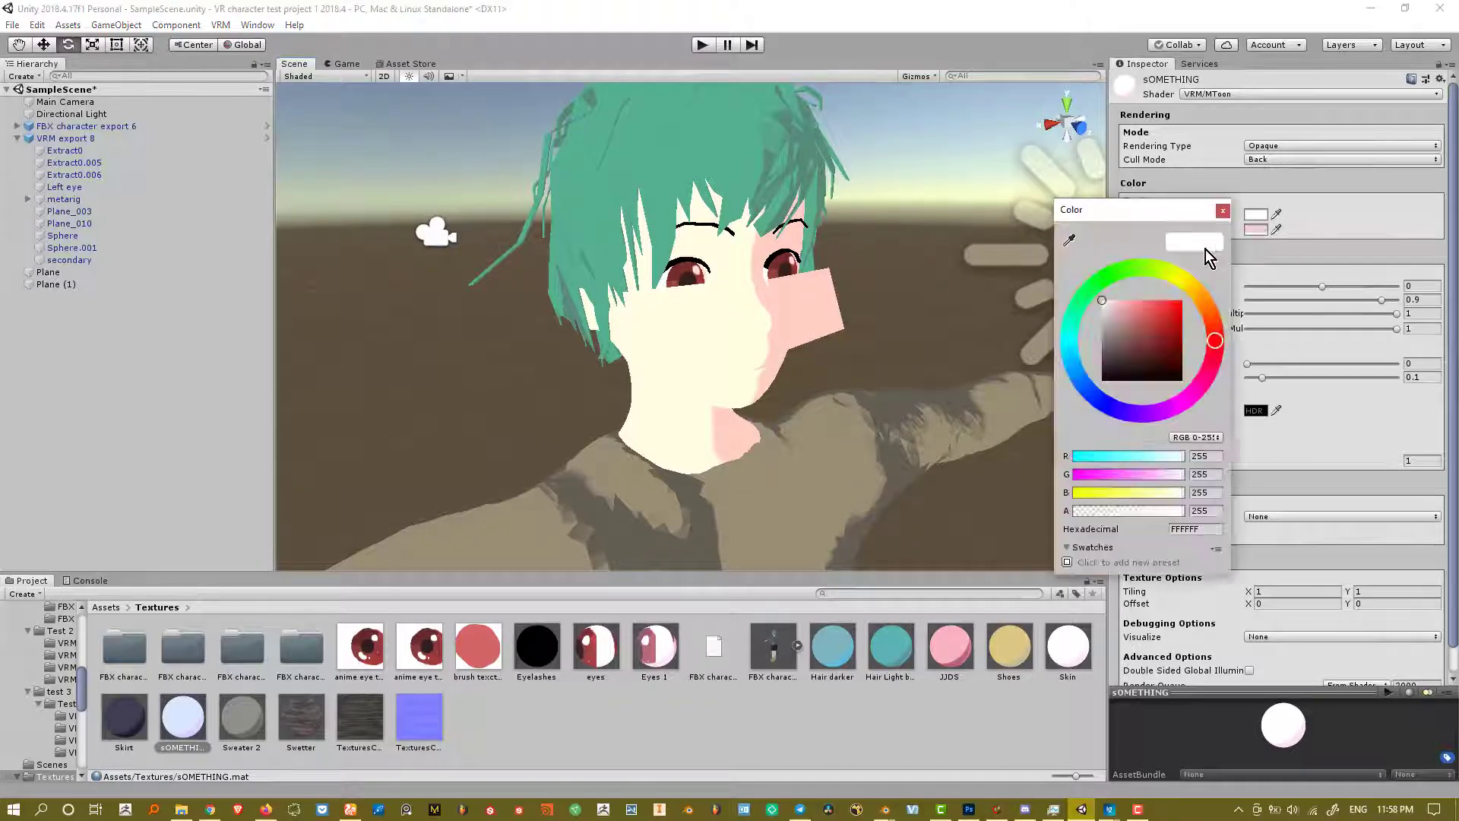
mouse_move(1139, 330)
mouse_down()
mouse_move(1142, 303)
mouse_move(1106, 316)
mouse_move(1154, 386)
mouse_up()
click(1275, 233)
click(1254, 230)
click(1314, 221)
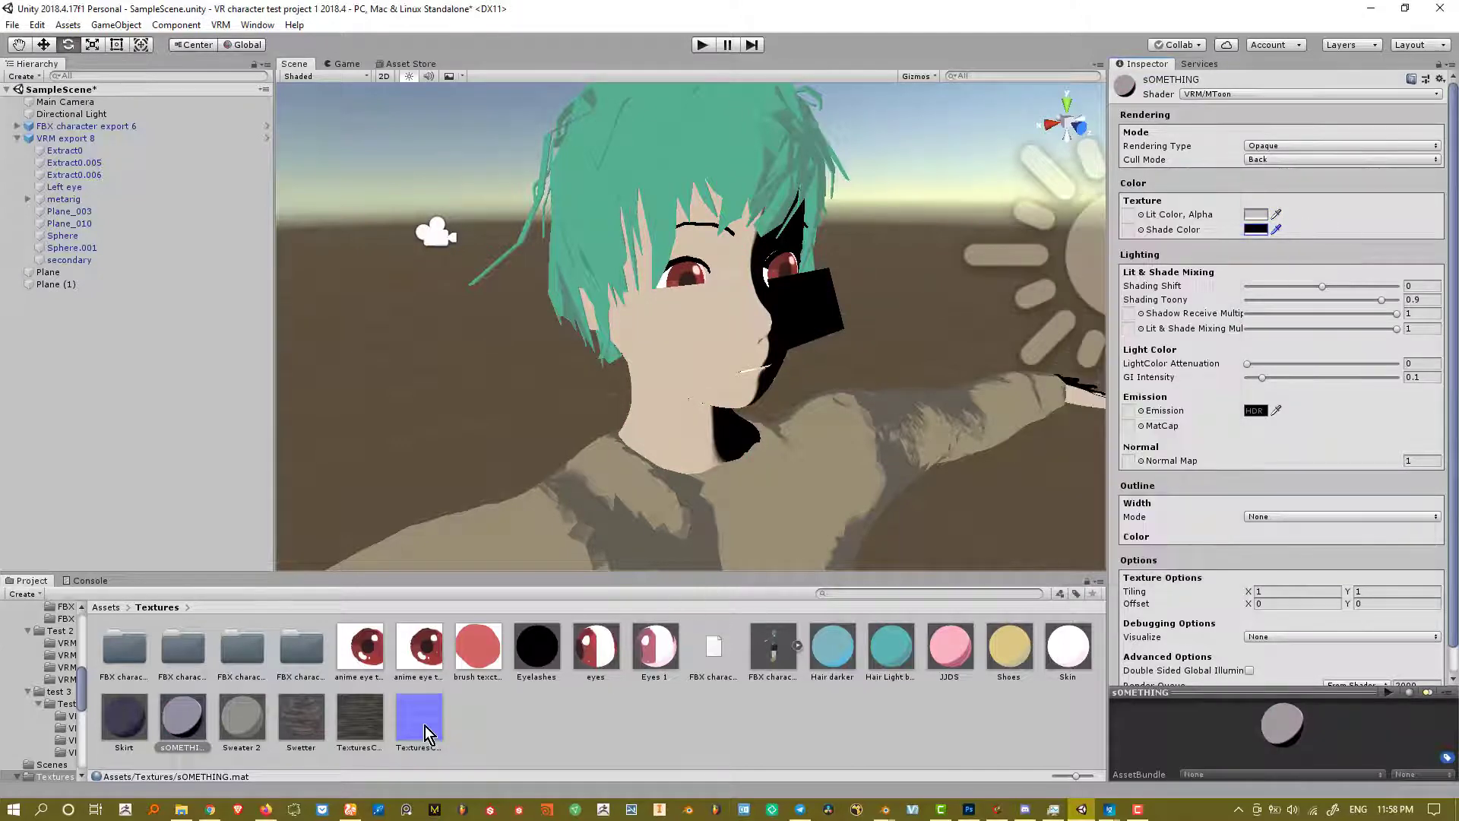
- Assign the dark wood-grain texture to the material's lit and shade slots, with a light pink lit color and a mauve shade color
drag(356, 721, 1138, 212)
drag(365, 735, 1138, 241)
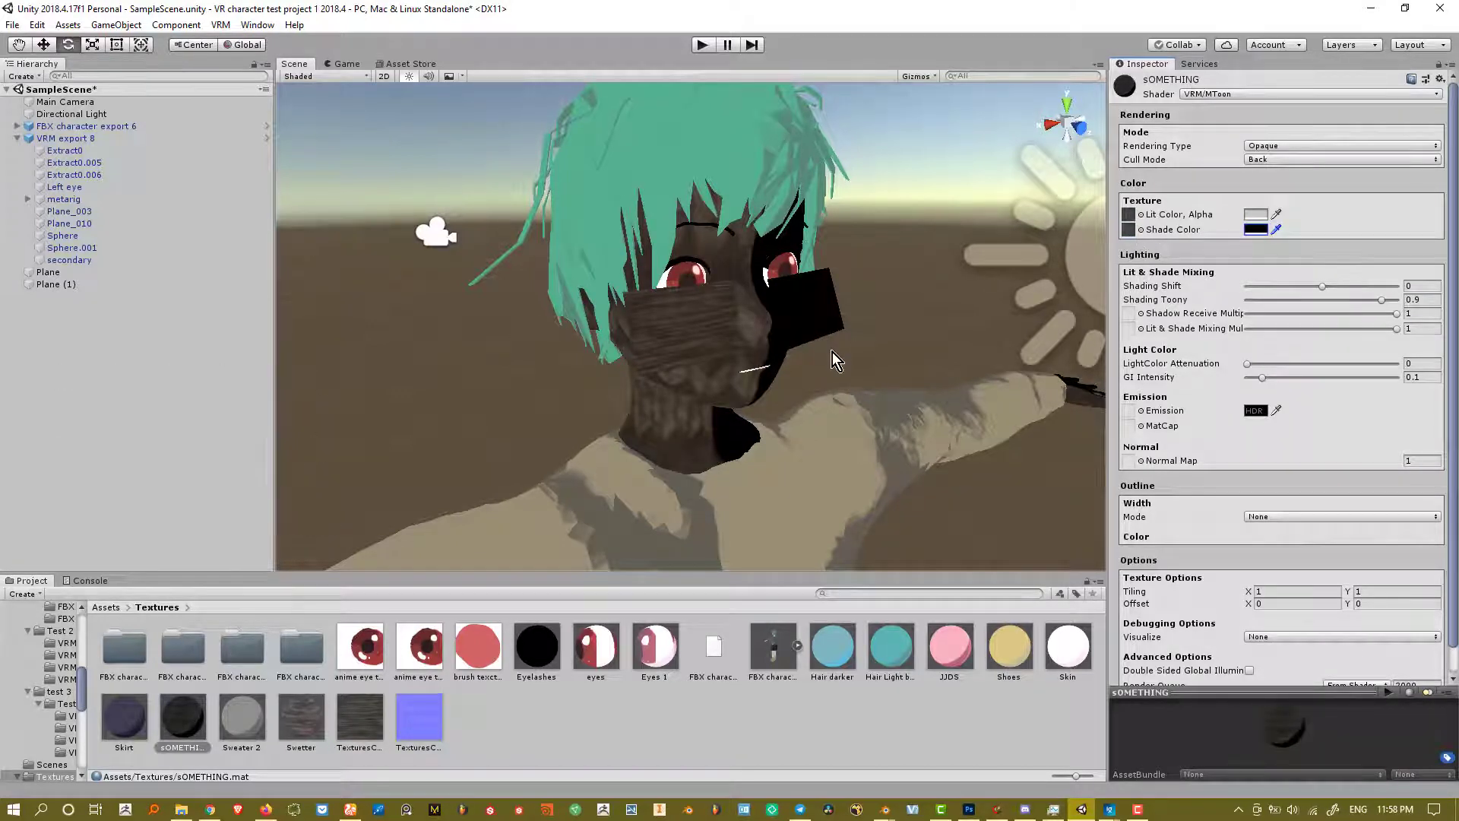
click(1255, 214)
mouse_move(1153, 321)
mouse_down()
mouse_move(1129, 302)
mouse_move(1130, 323)
mouse_up()
click(1410, 176)
click(1267, 229)
- Set the sOMETHING material's Shading Shift to 0.03 and check the face from an angle
alt+drag(809, 313, 855, 297)
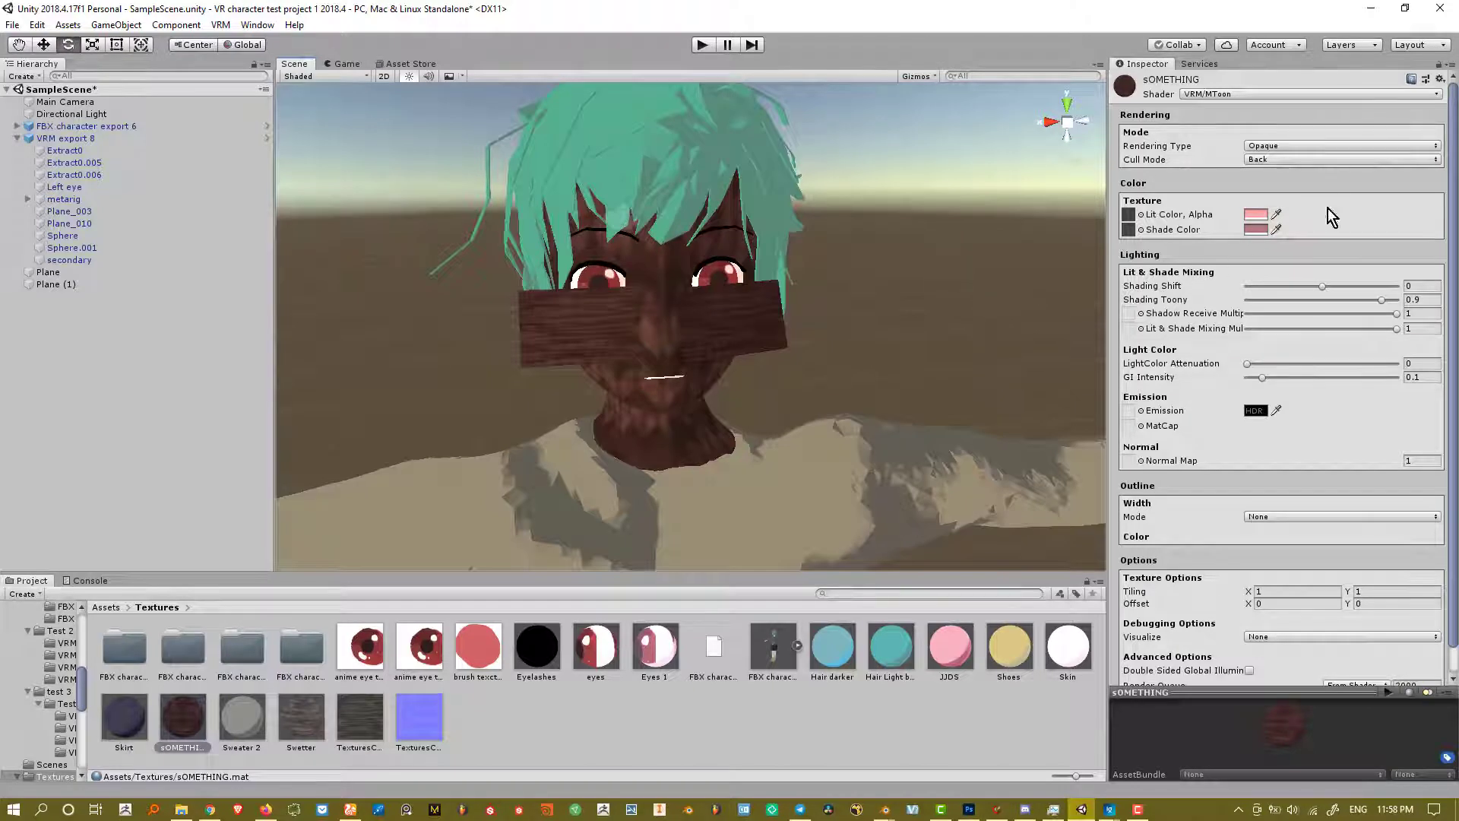
mouse_move(1132, 289)
mouse_down()
mouse_move(1325, 286)
mouse_move(1304, 267)
mouse_move(1326, 281)
mouse_up()
alt+drag(1064, 304, 1008, 300)
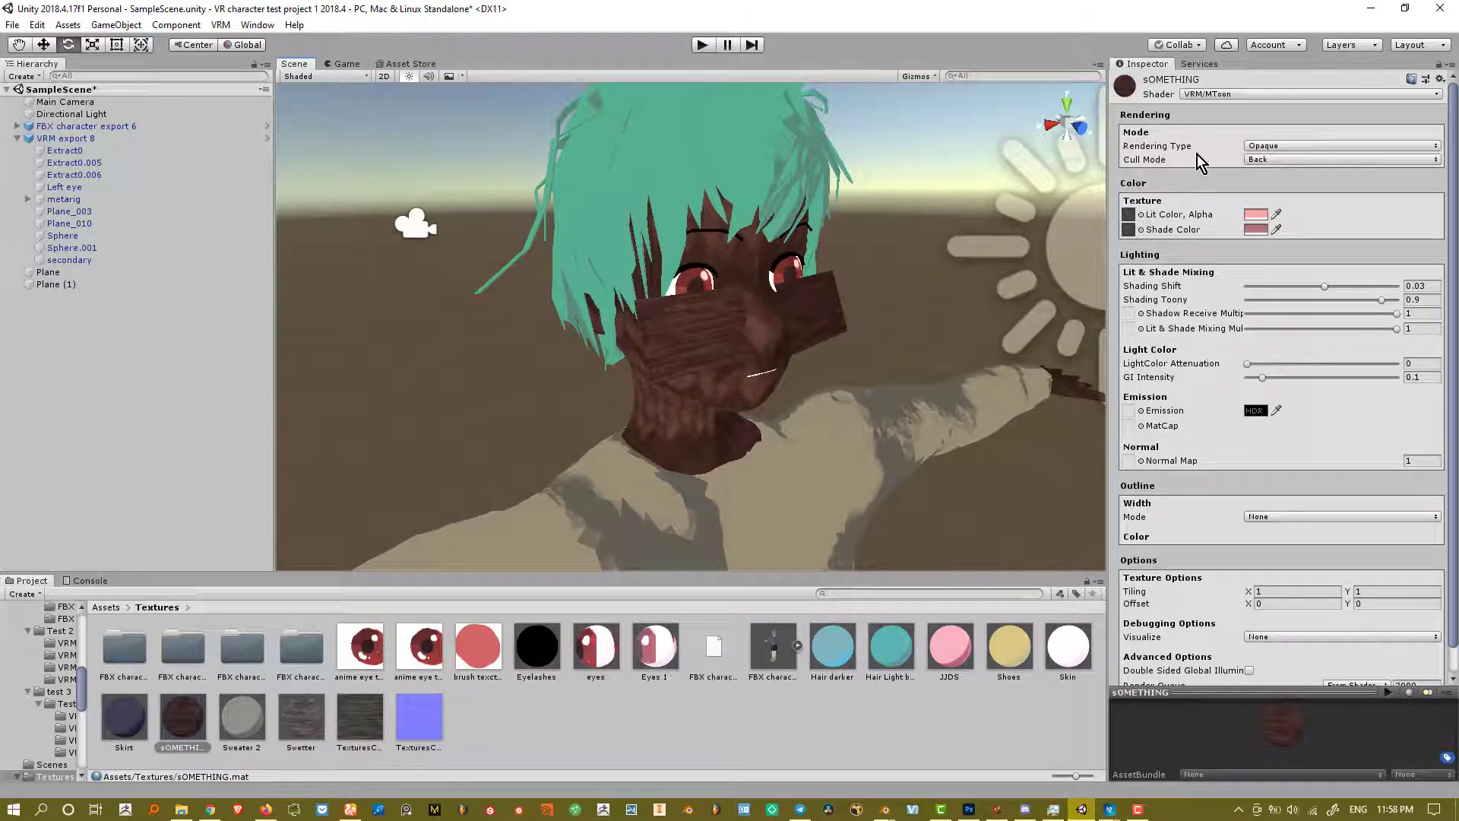
- Keep the sOMETHING material's Cull Mode at Back and switch to Blender to view the model's face orientation, returning to Unity
click(1263, 161)
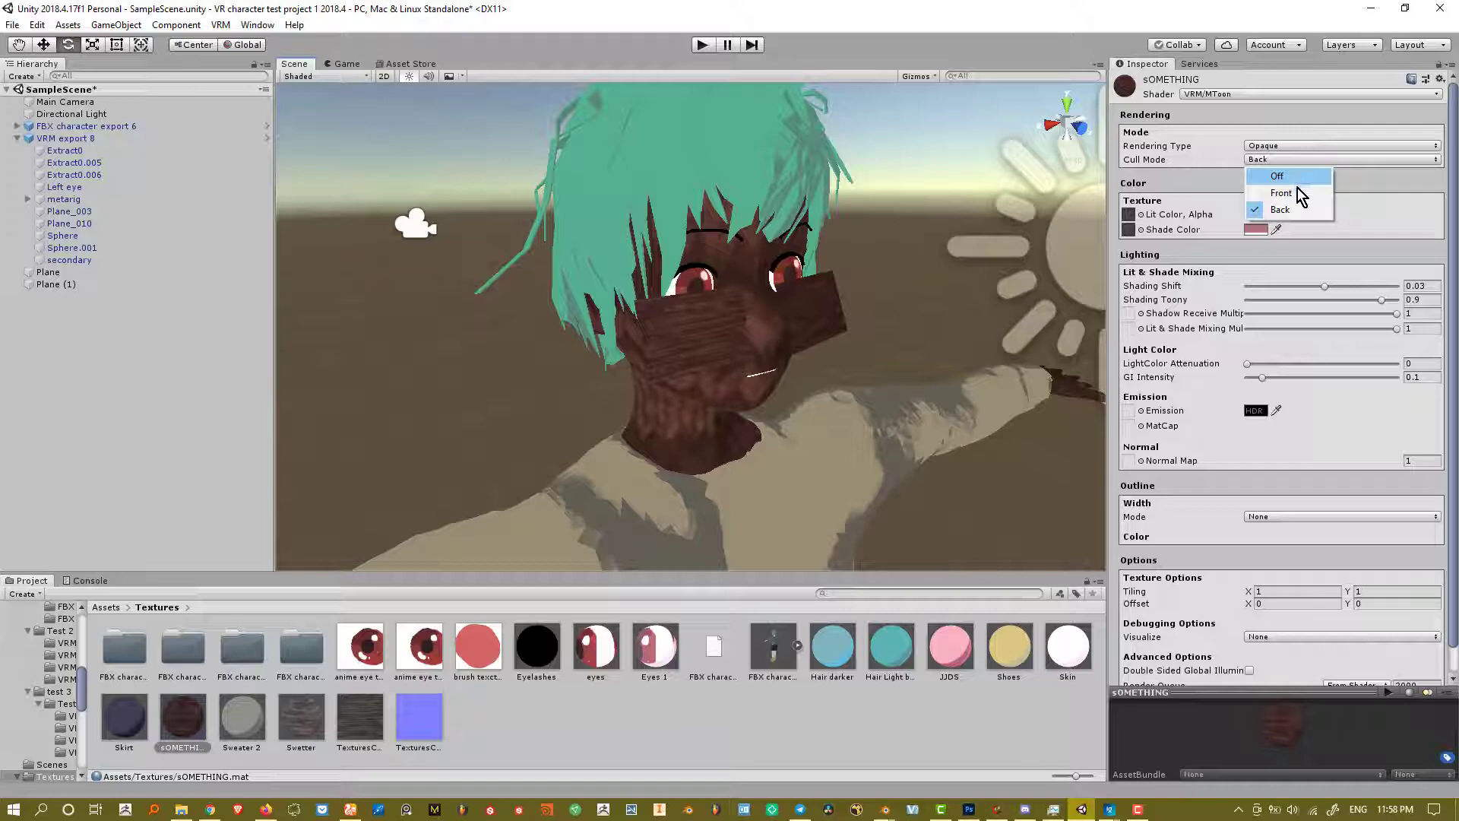
click(1301, 209)
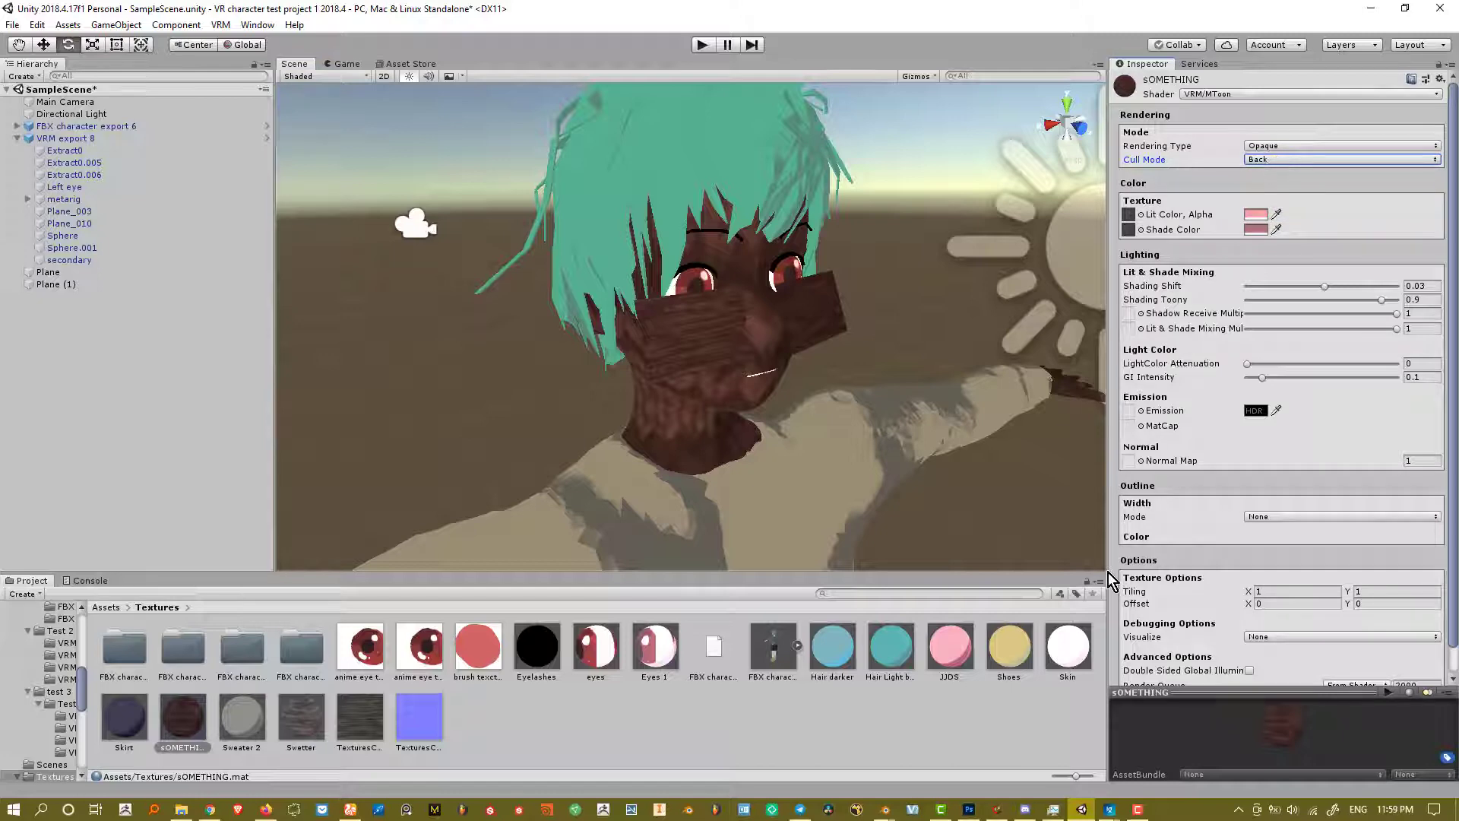
mouse_move(891, 809)
click(807, 748)
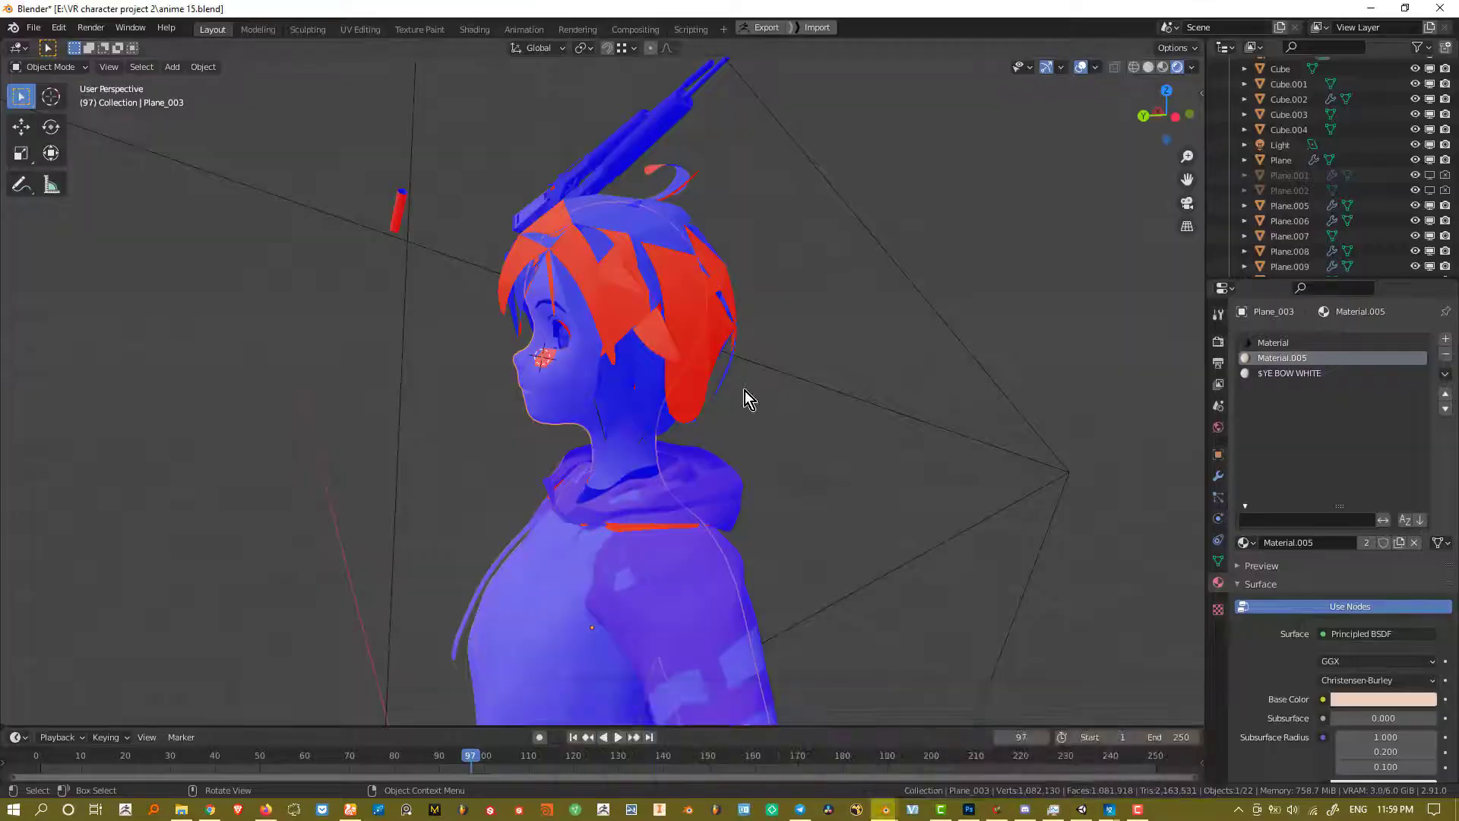
middle_drag(745, 397, 905, 403)
click(1370, 9)
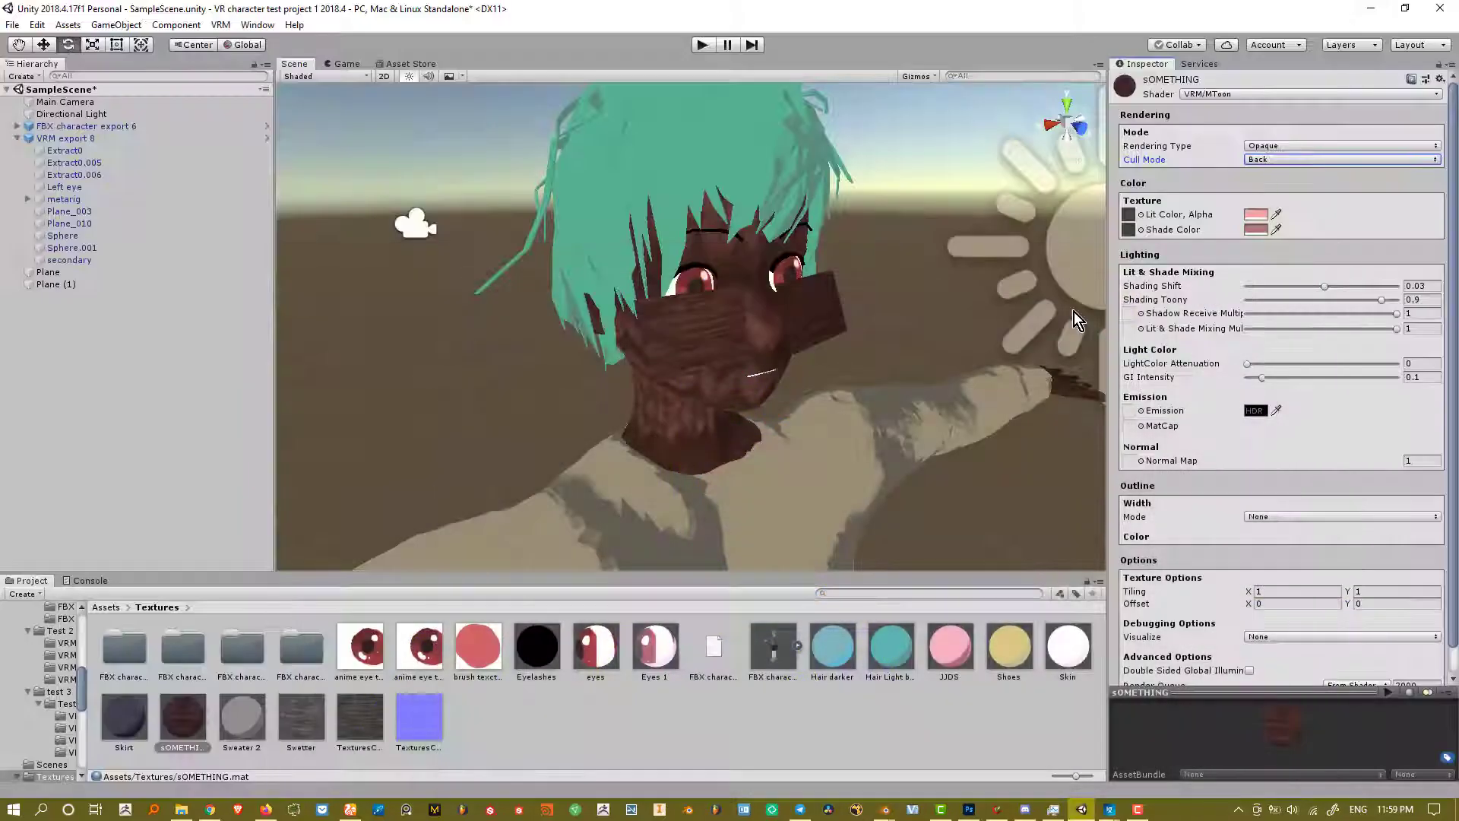
- Set the sOMETHING material's Cull Mode to Front and look at the face from both sides
click(1303, 161)
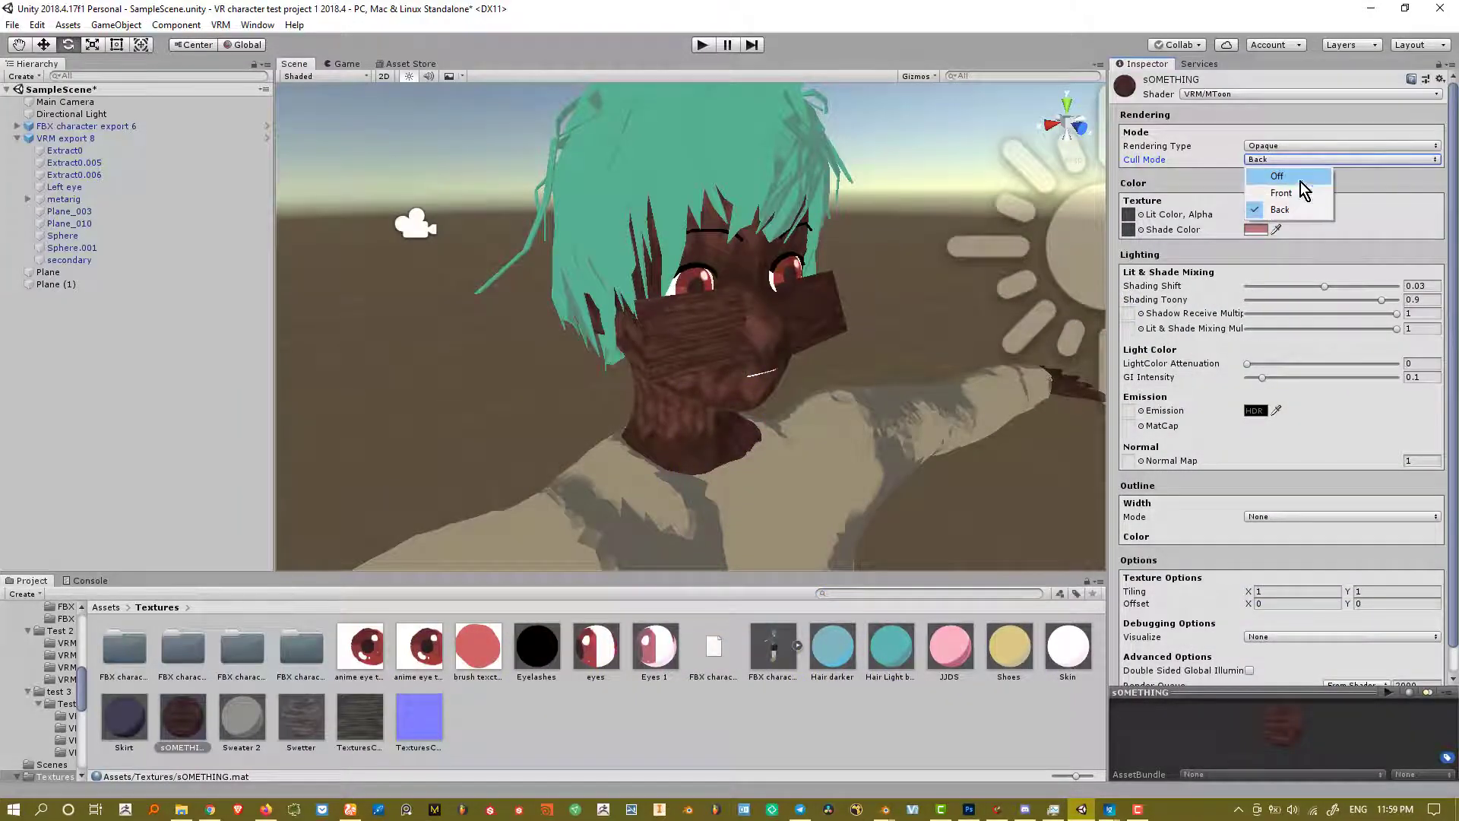
click(1298, 192)
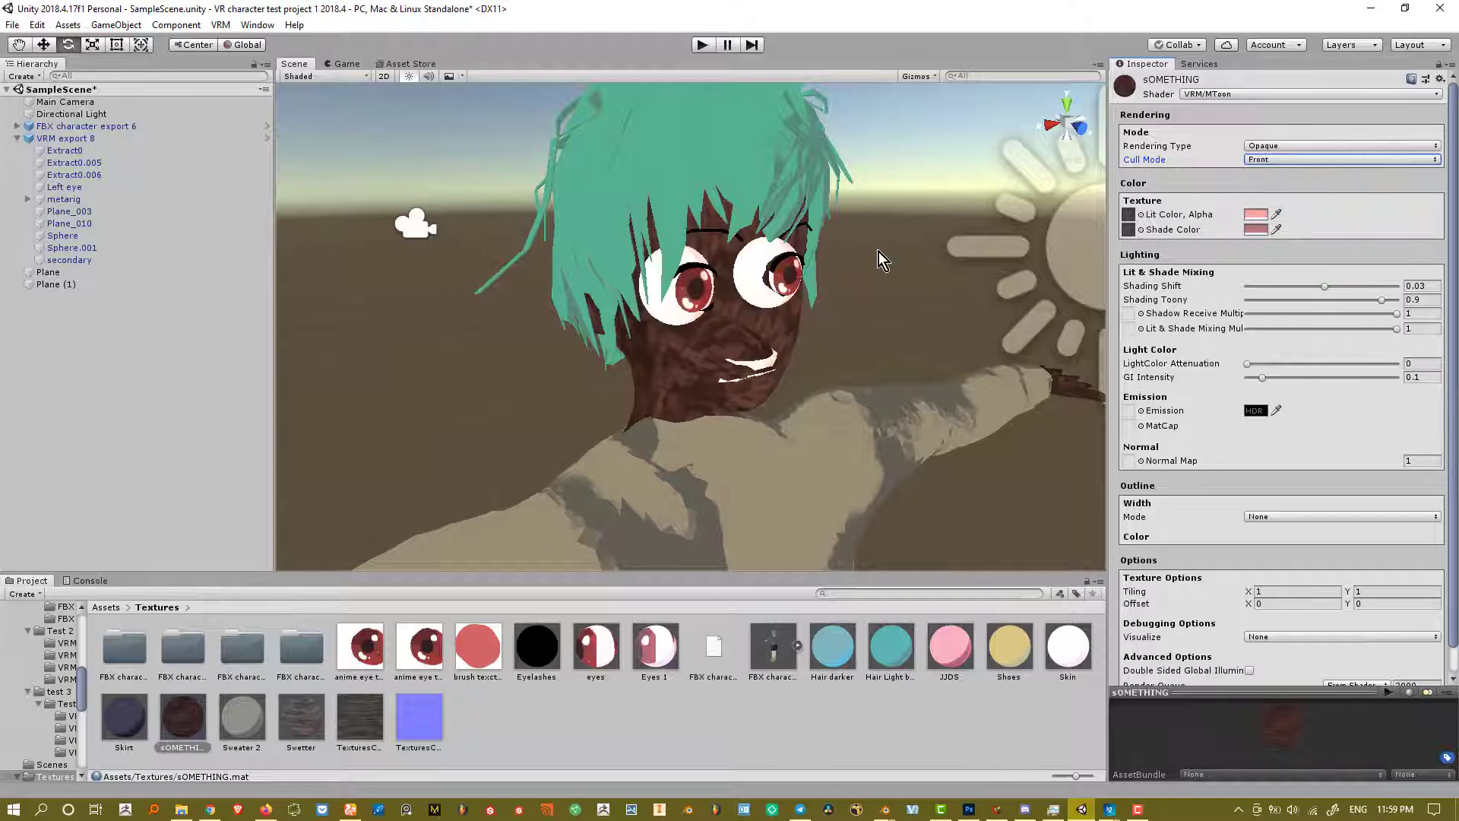
alt+drag(878, 253, 624, 267)
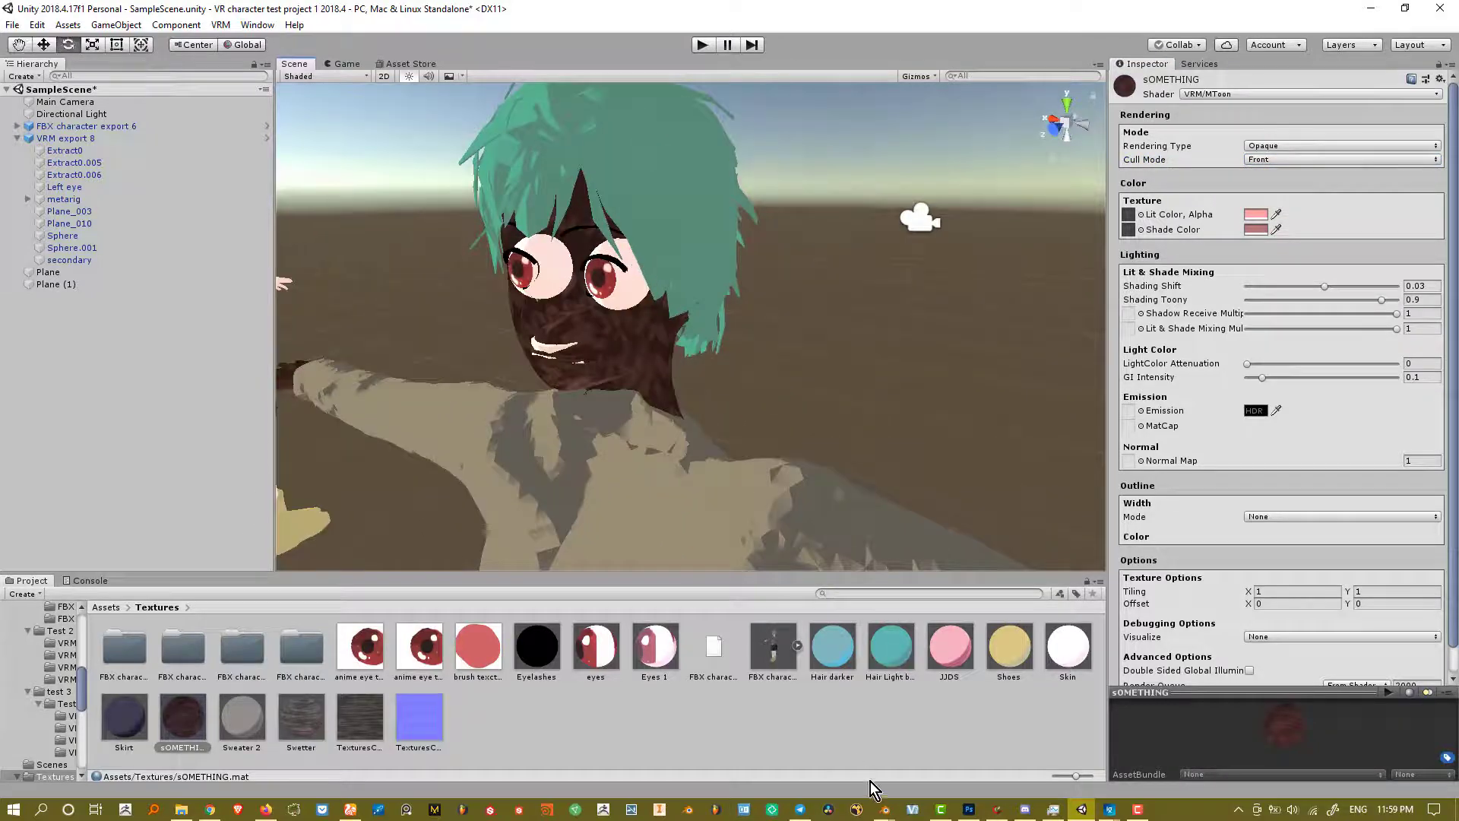
alt+drag(810, 374, 844, 311)
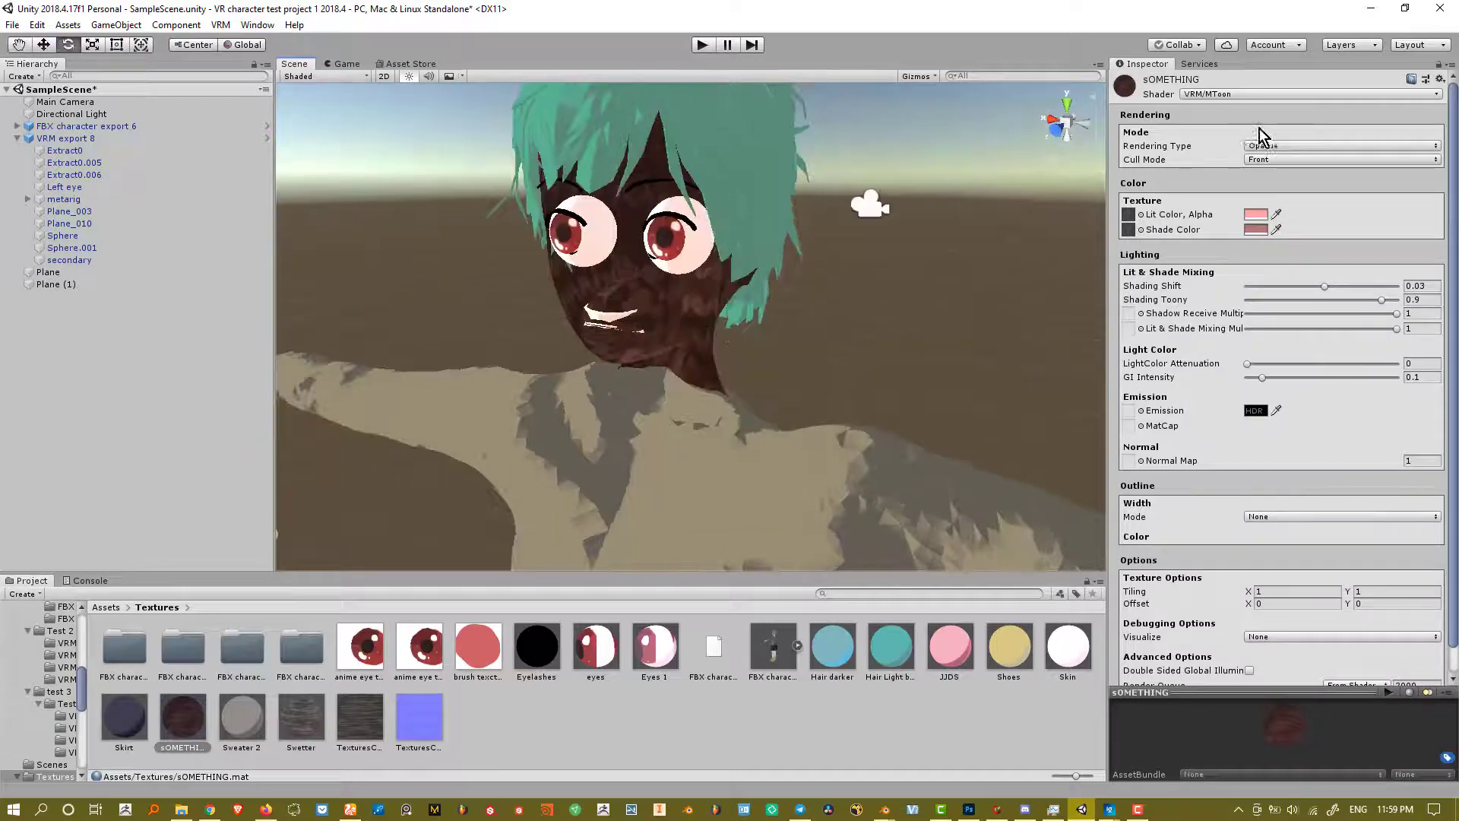
- Switch the sOMETHING material's Cull Mode to Off and inspect the cheek plane from behind
click(1293, 161)
click(1280, 178)
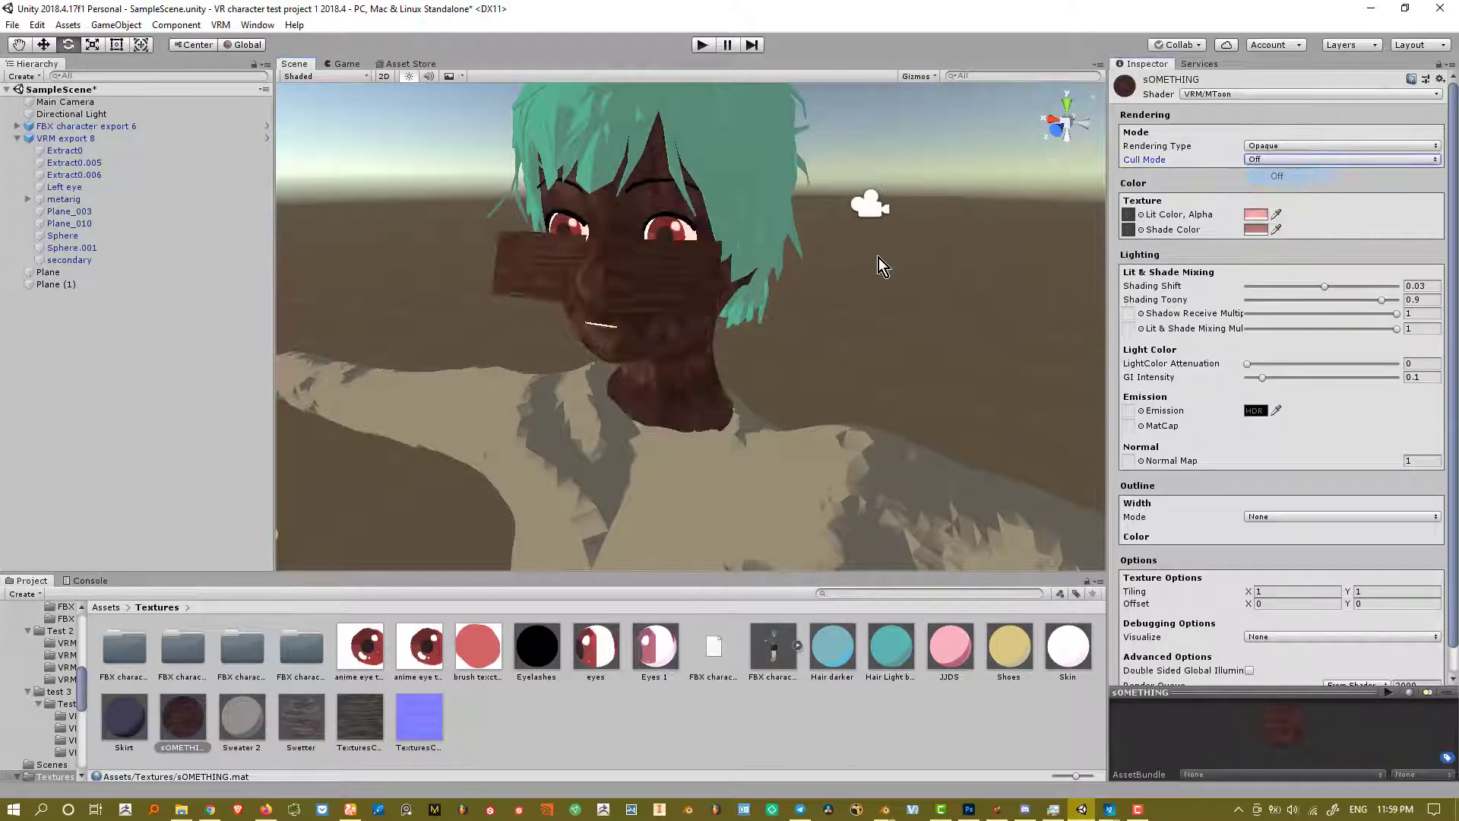
alt+drag(867, 235, 767, 231)
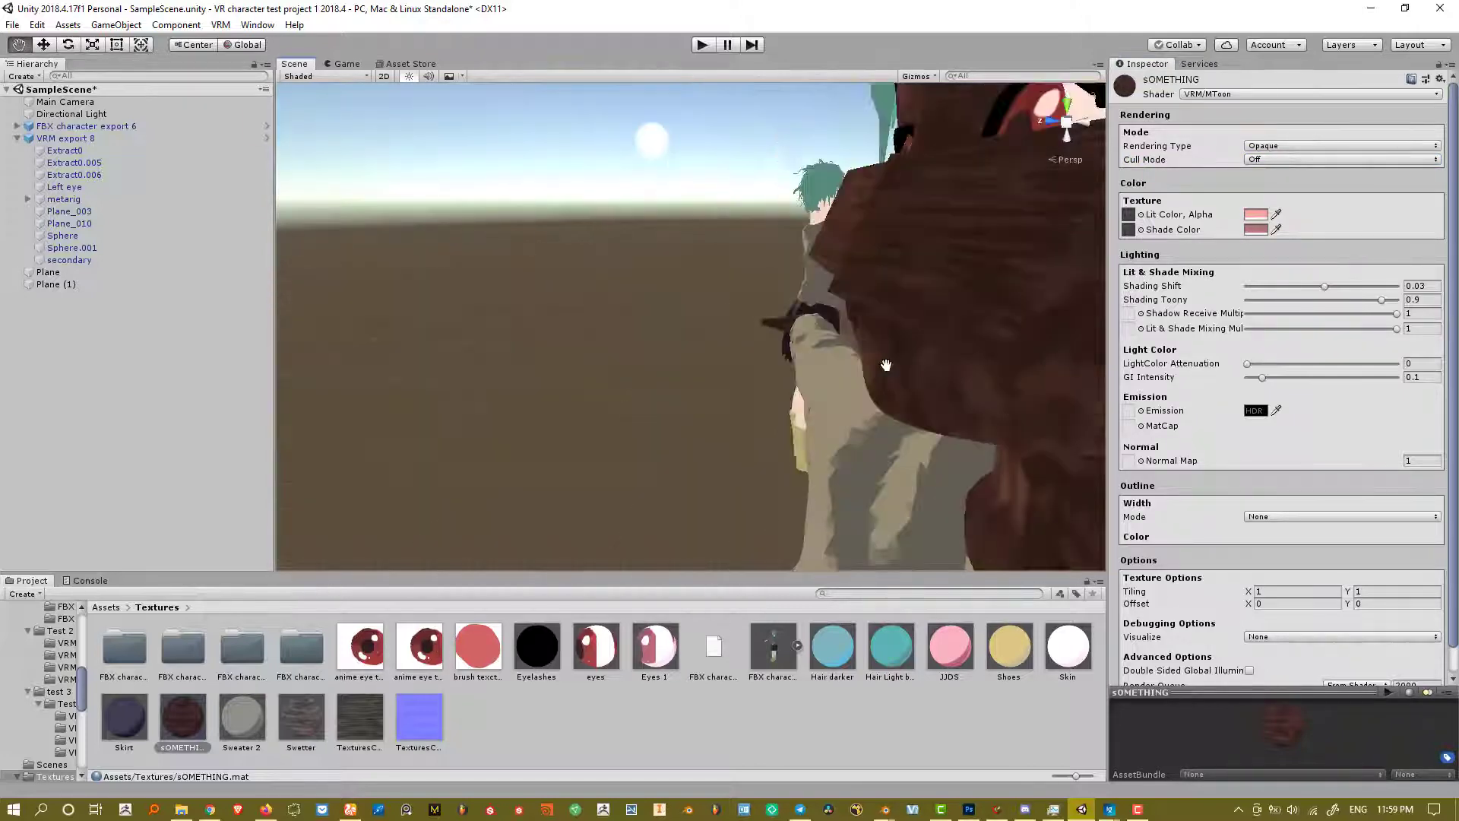
middle_drag(886, 365, 691, 298)
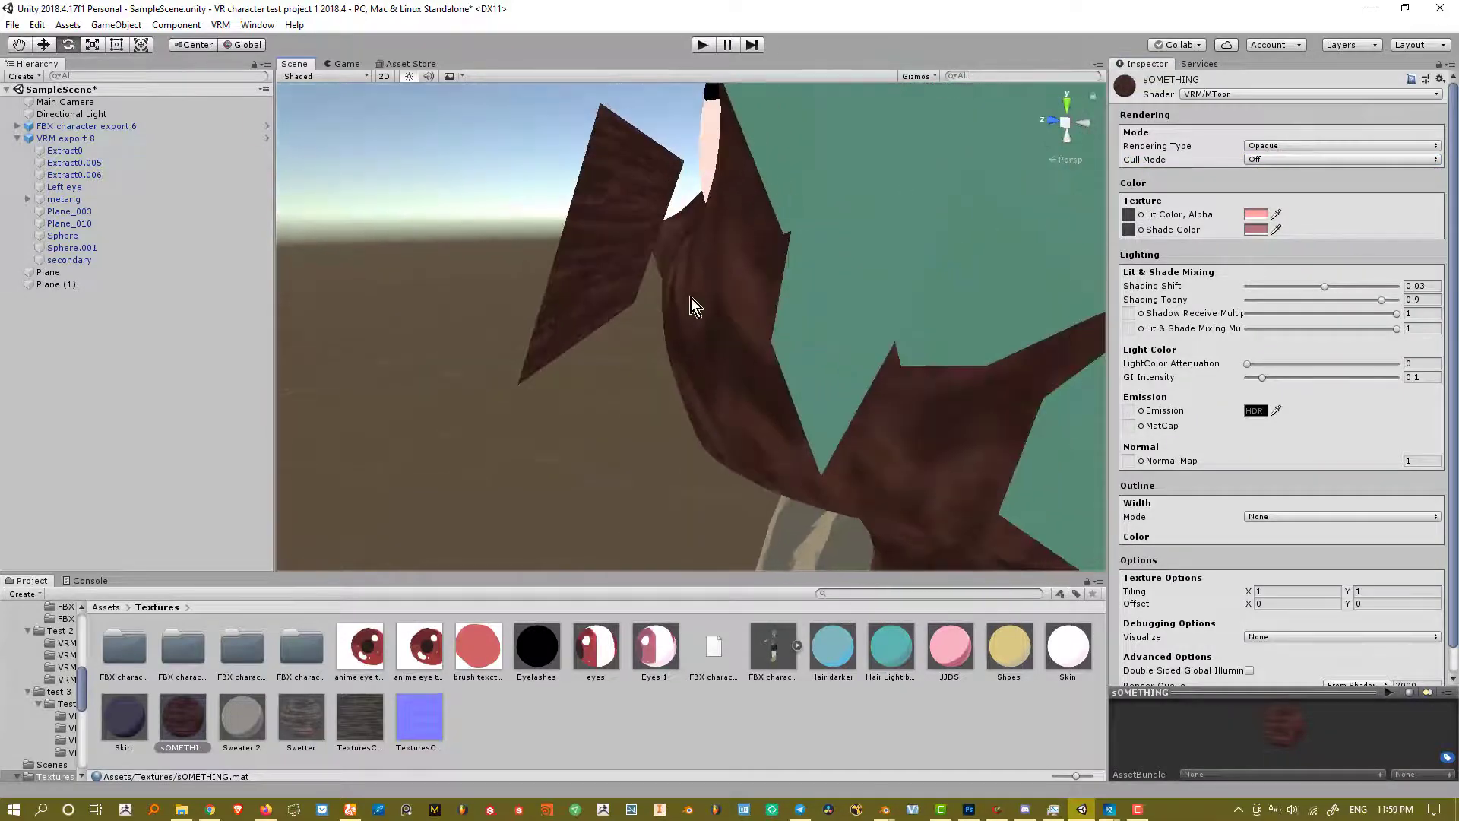
- Set the sOMETHING material's Cull Mode to Back and compare the cheek plane from behind and from the front
click(1344, 162)
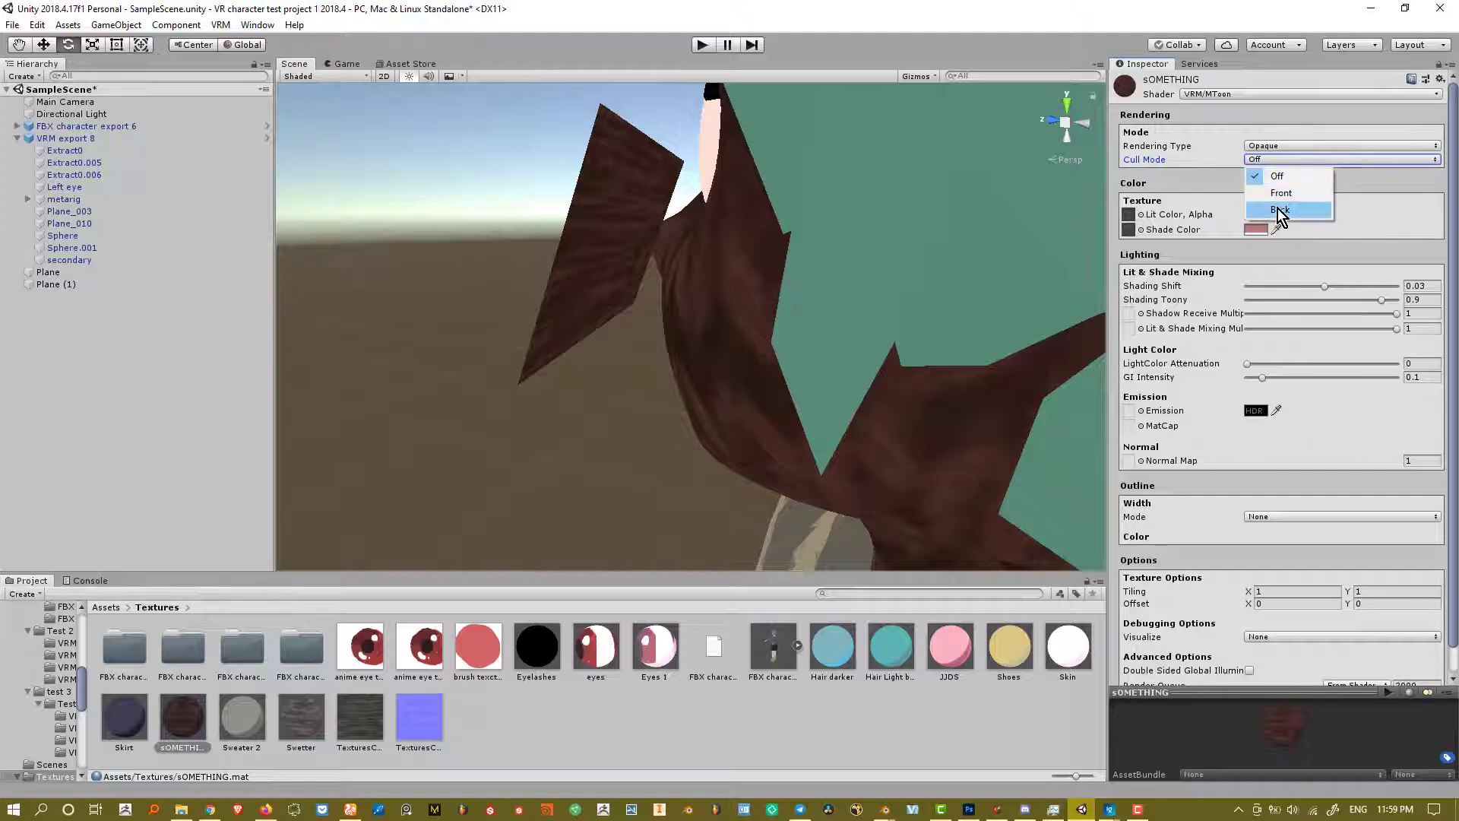
click(1292, 211)
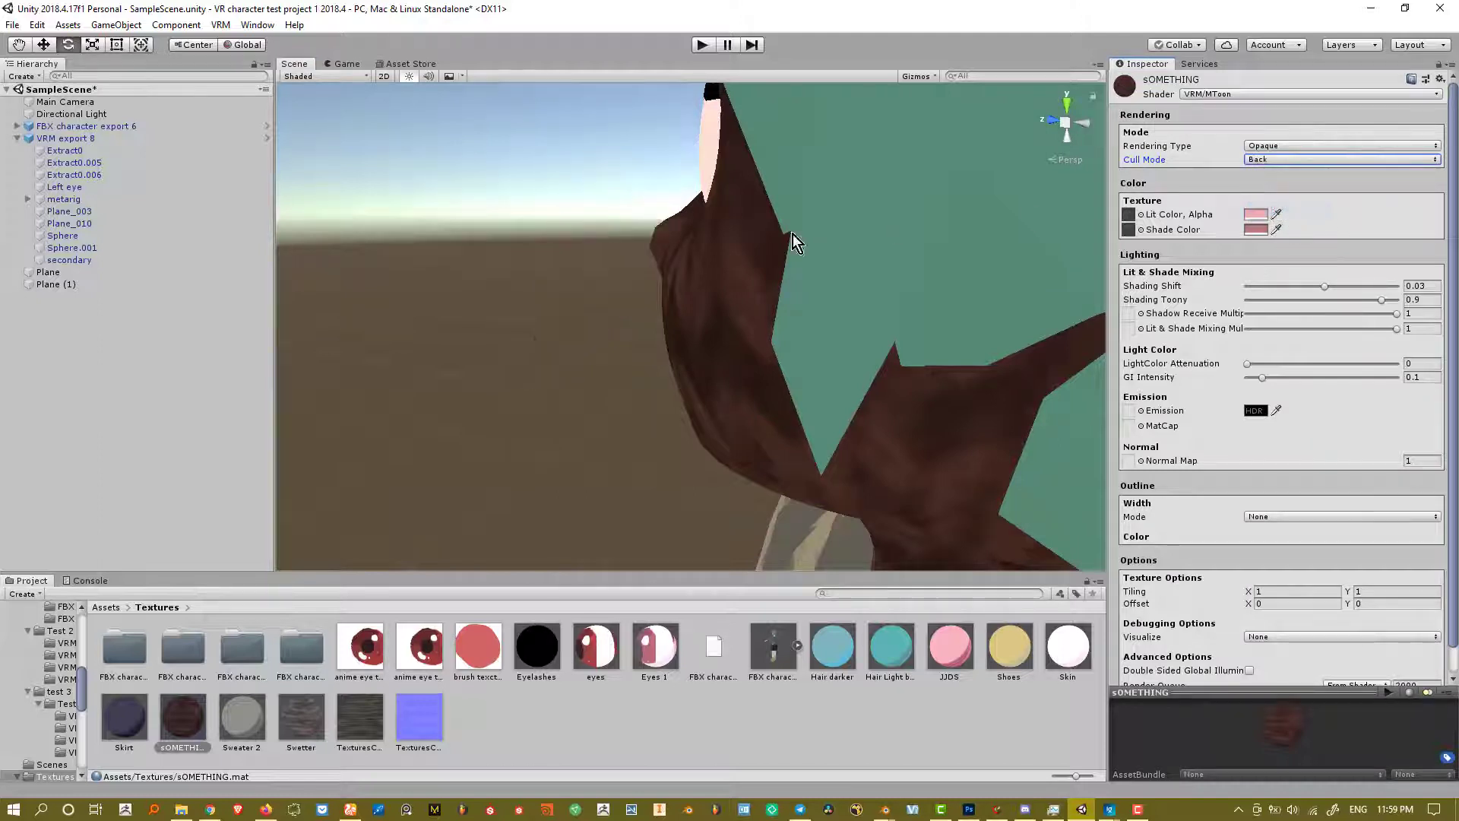
alt+drag(658, 232, 1070, 293)
scroll(988, 300, up, 2)
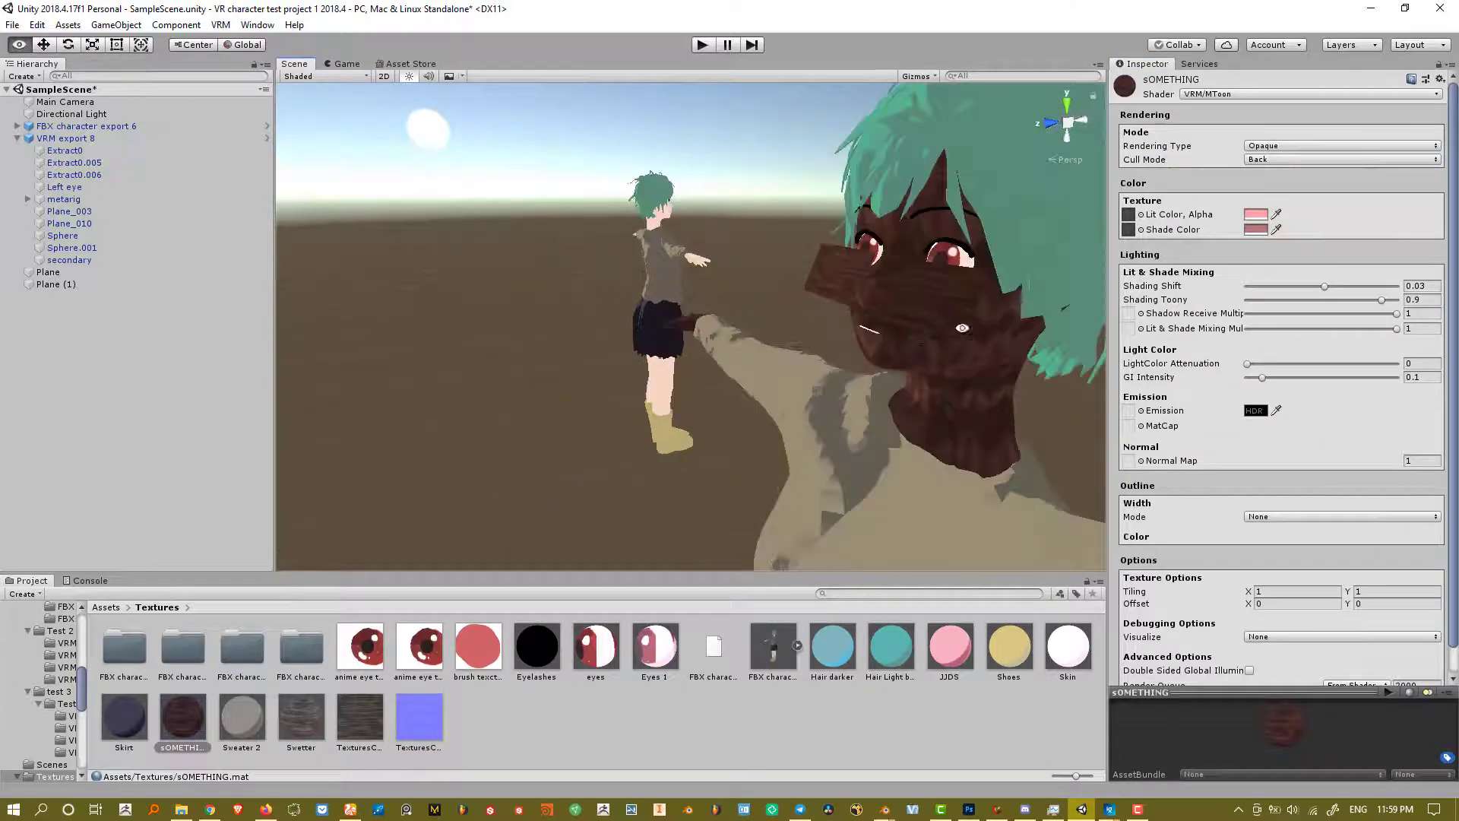
alt+drag(851, 304, 980, 308)
- Try the Front Cull Mode again on the sOMETHING material and check the face
click(1269, 161)
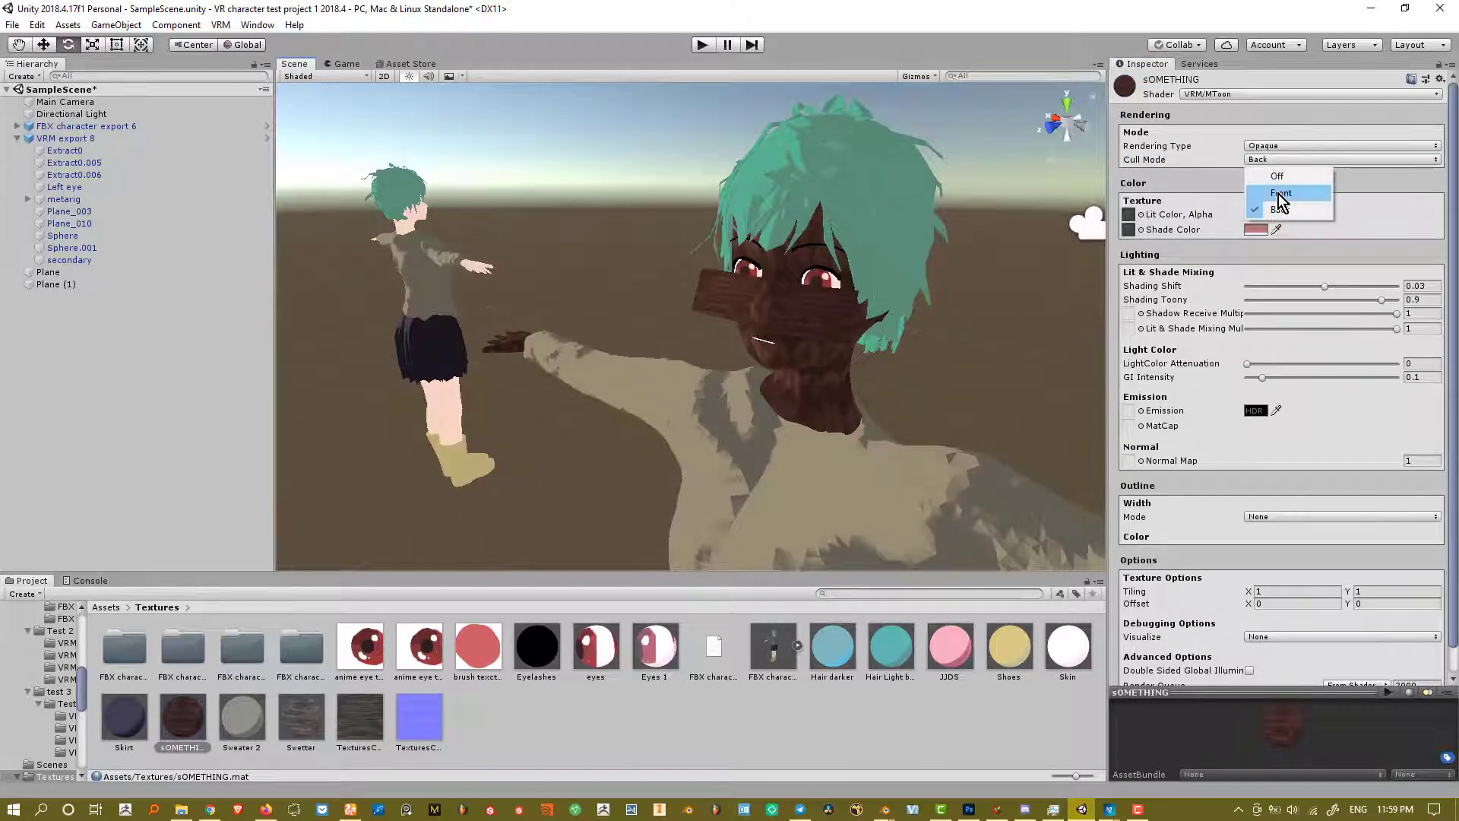
click(1278, 194)
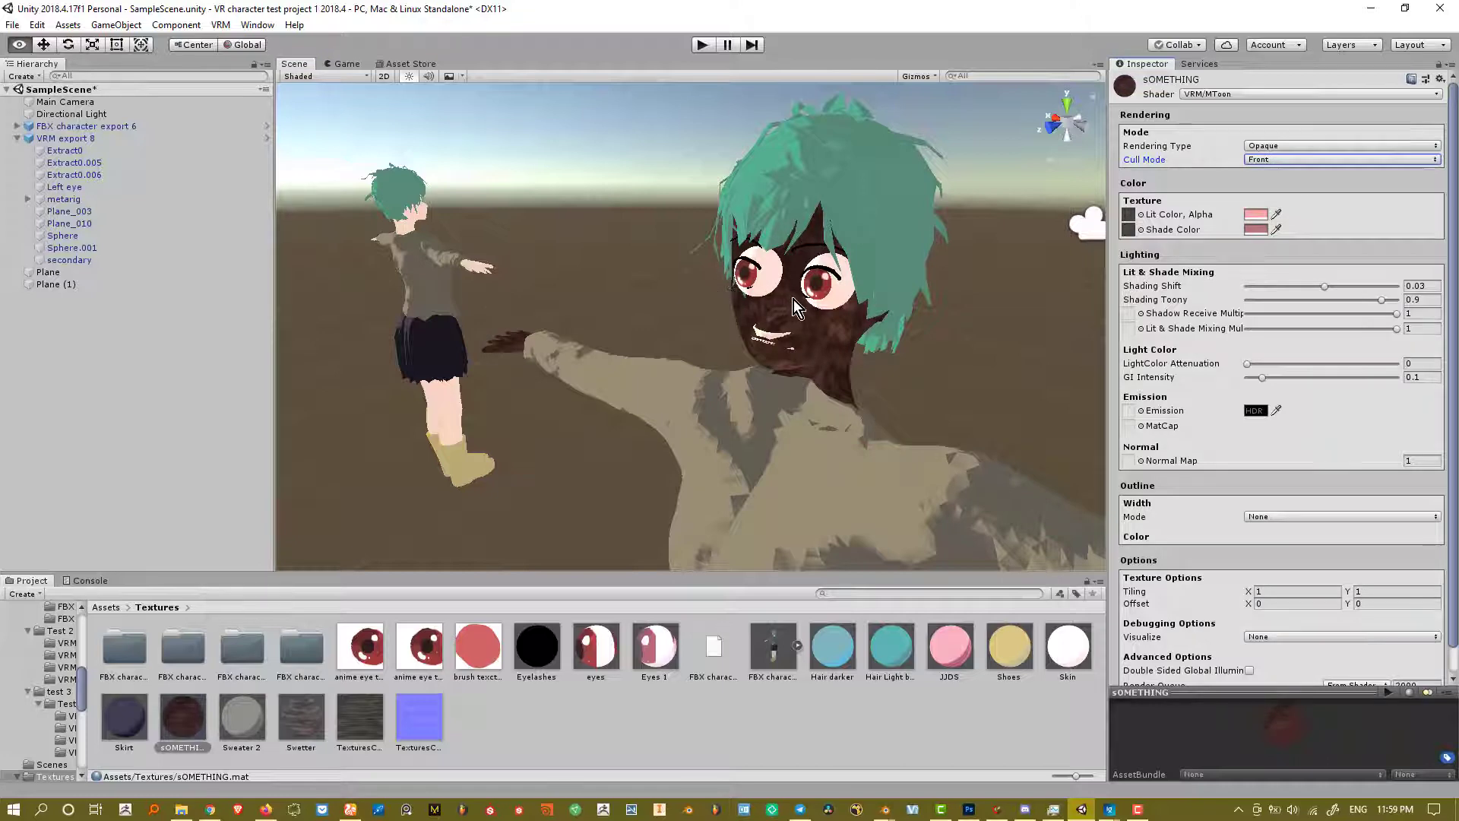
alt+drag(793, 299, 929, 295)
- Set the sOMETHING material's Cull Mode to Off and view the face from an angle
click(1307, 163)
click(1292, 181)
alt+drag(668, 312, 904, 274)
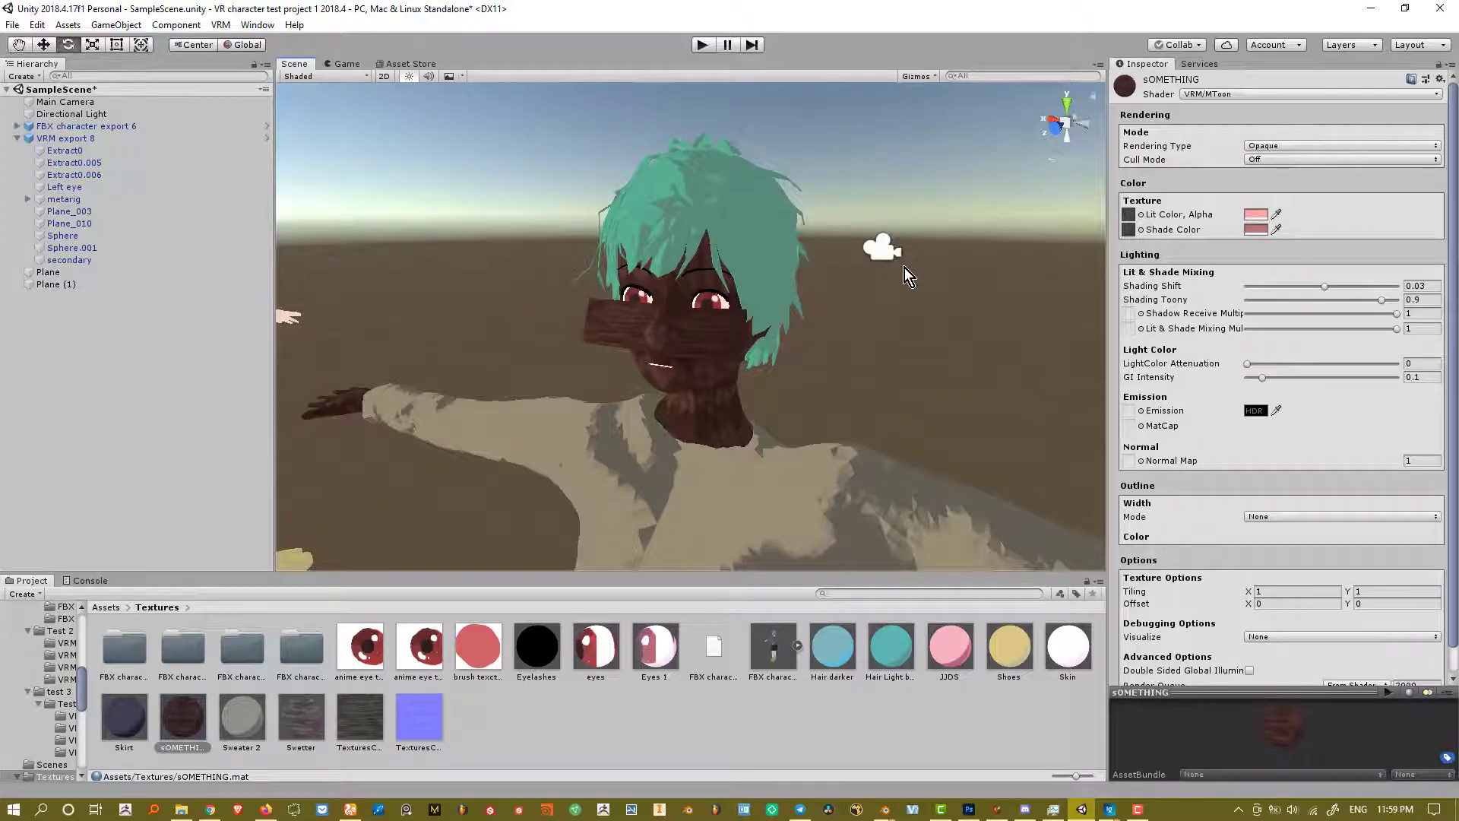
click(1283, 163)
click(1276, 176)
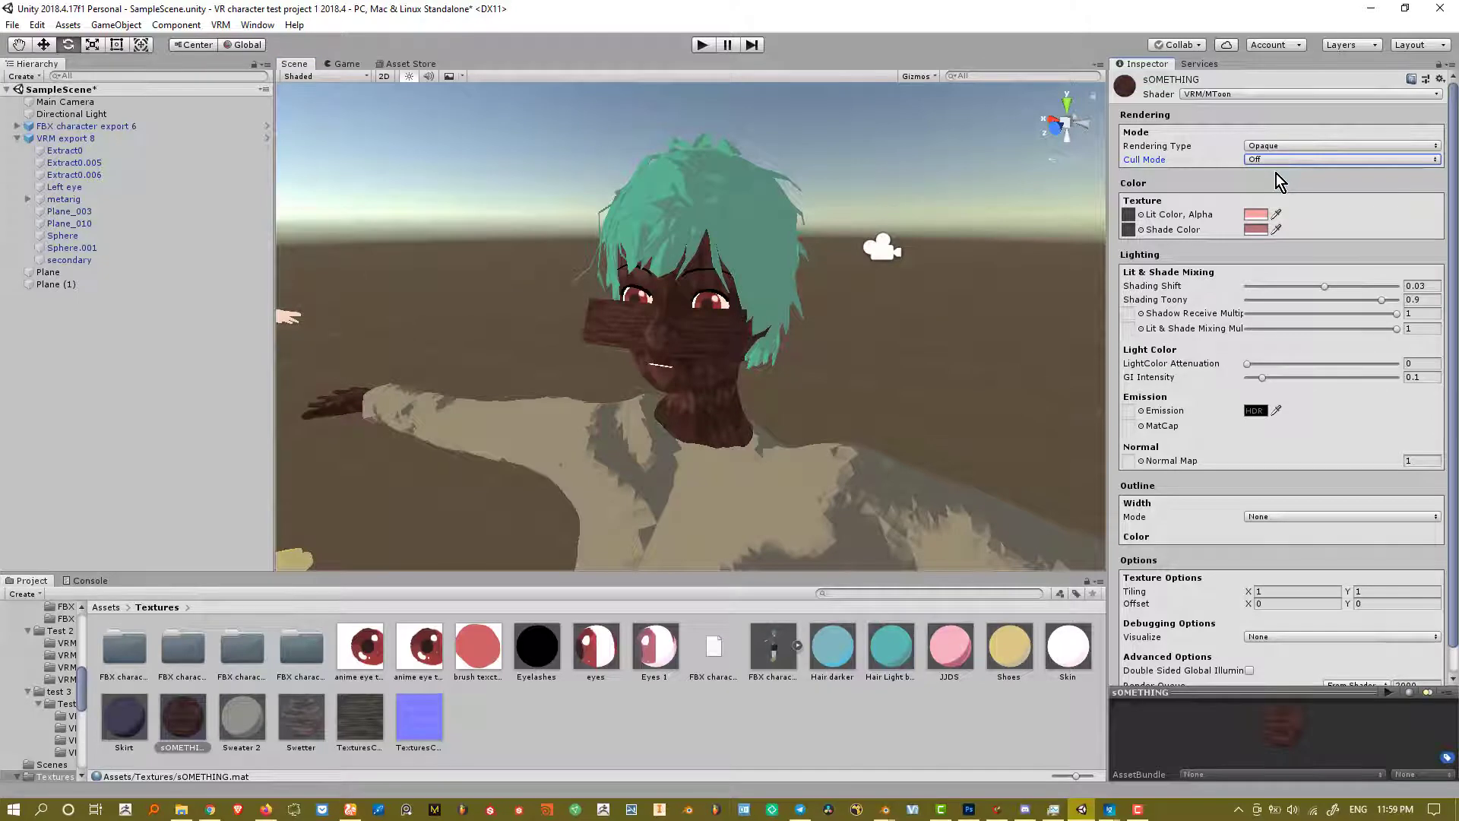
click(1279, 161)
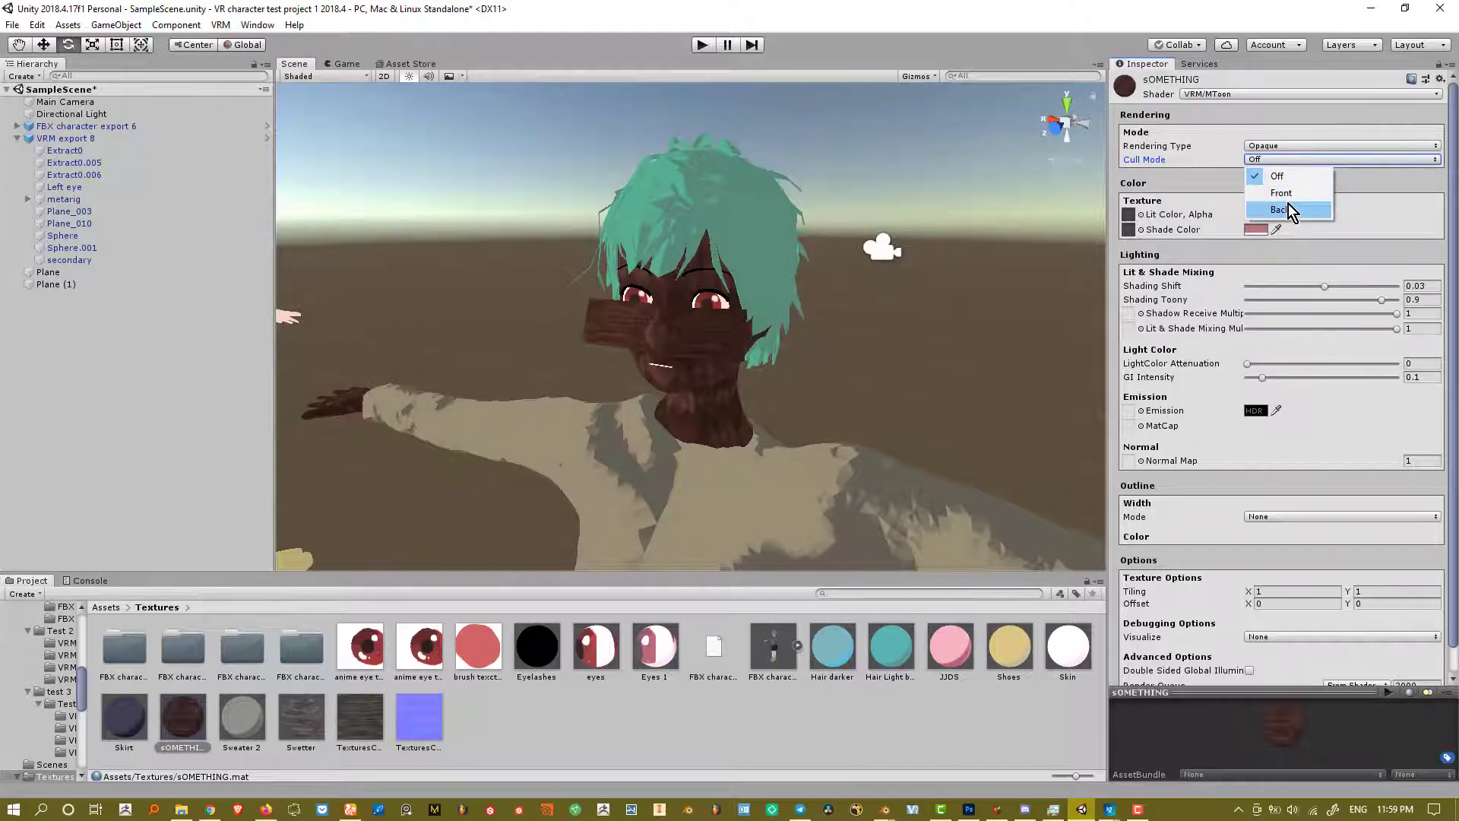
click(1201, 179)
- Examine the character's skirt, legs and face with the material's culling turned off
scroll(882, 365, down, 6)
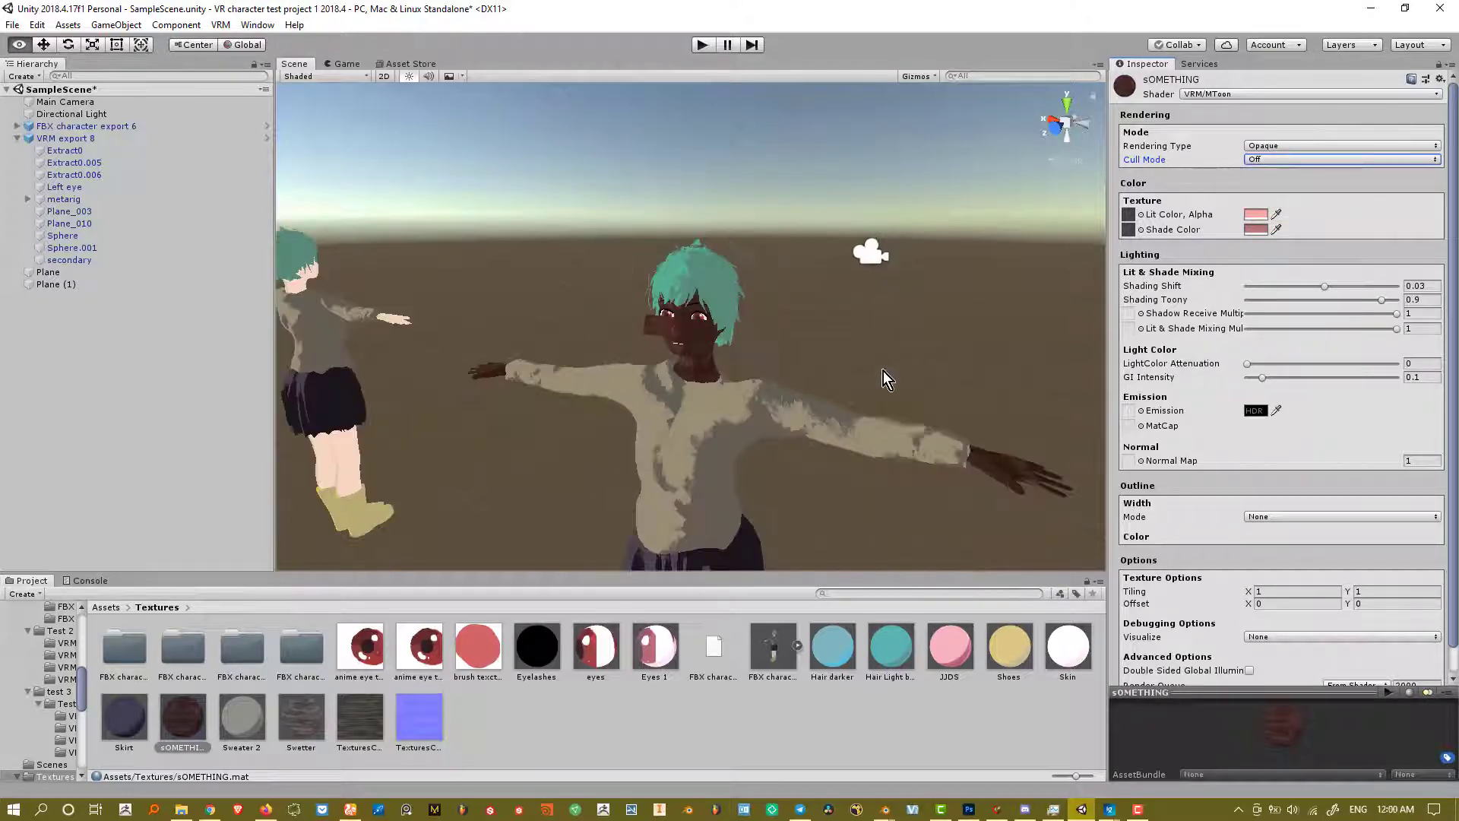
middle_drag(883, 371, 879, 69)
alt+drag(749, 290, 886, 385)
middle_drag(886, 384, 841, 271)
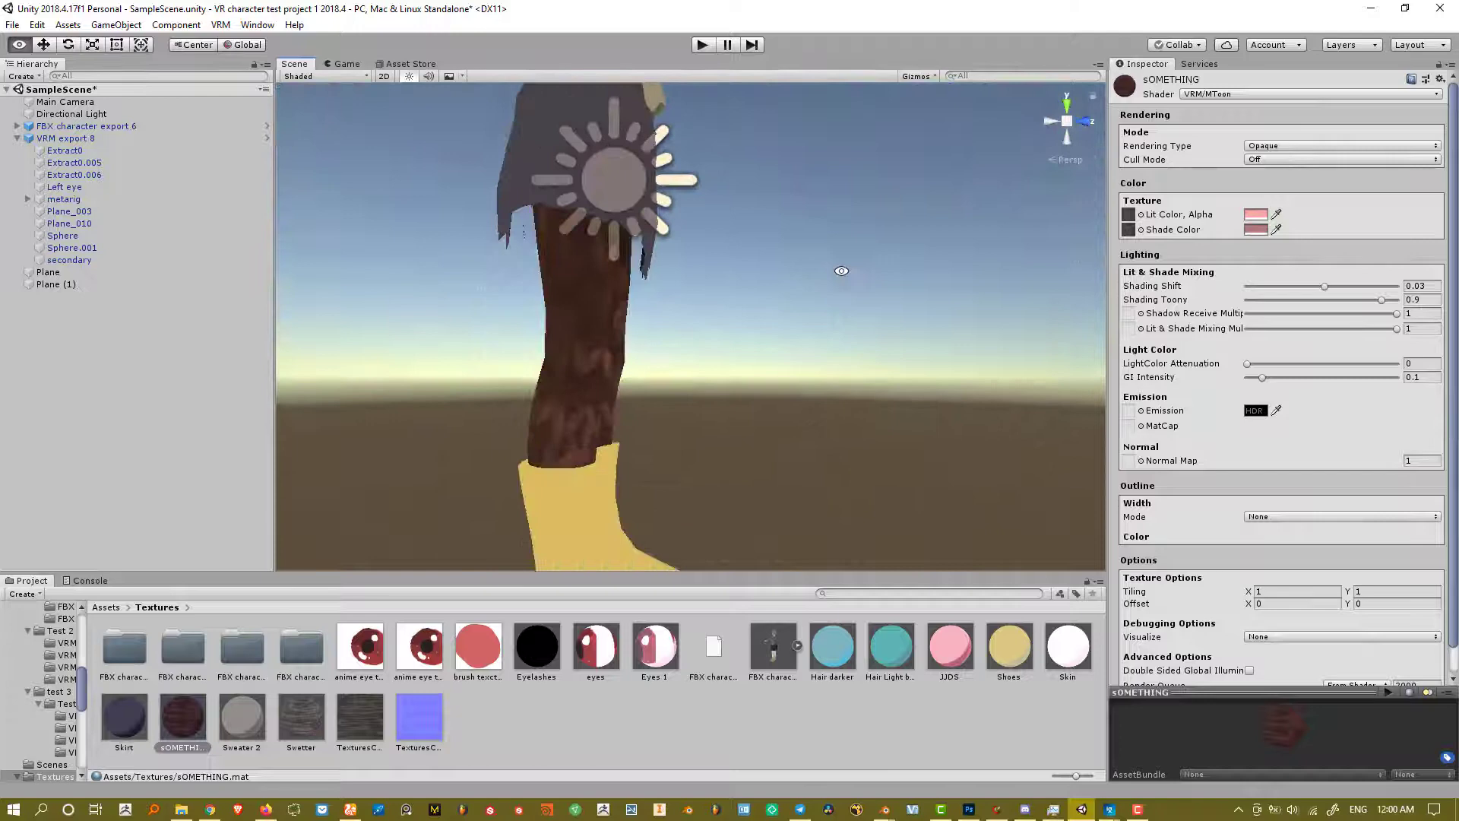
right_drag(841, 271, 912, 251)
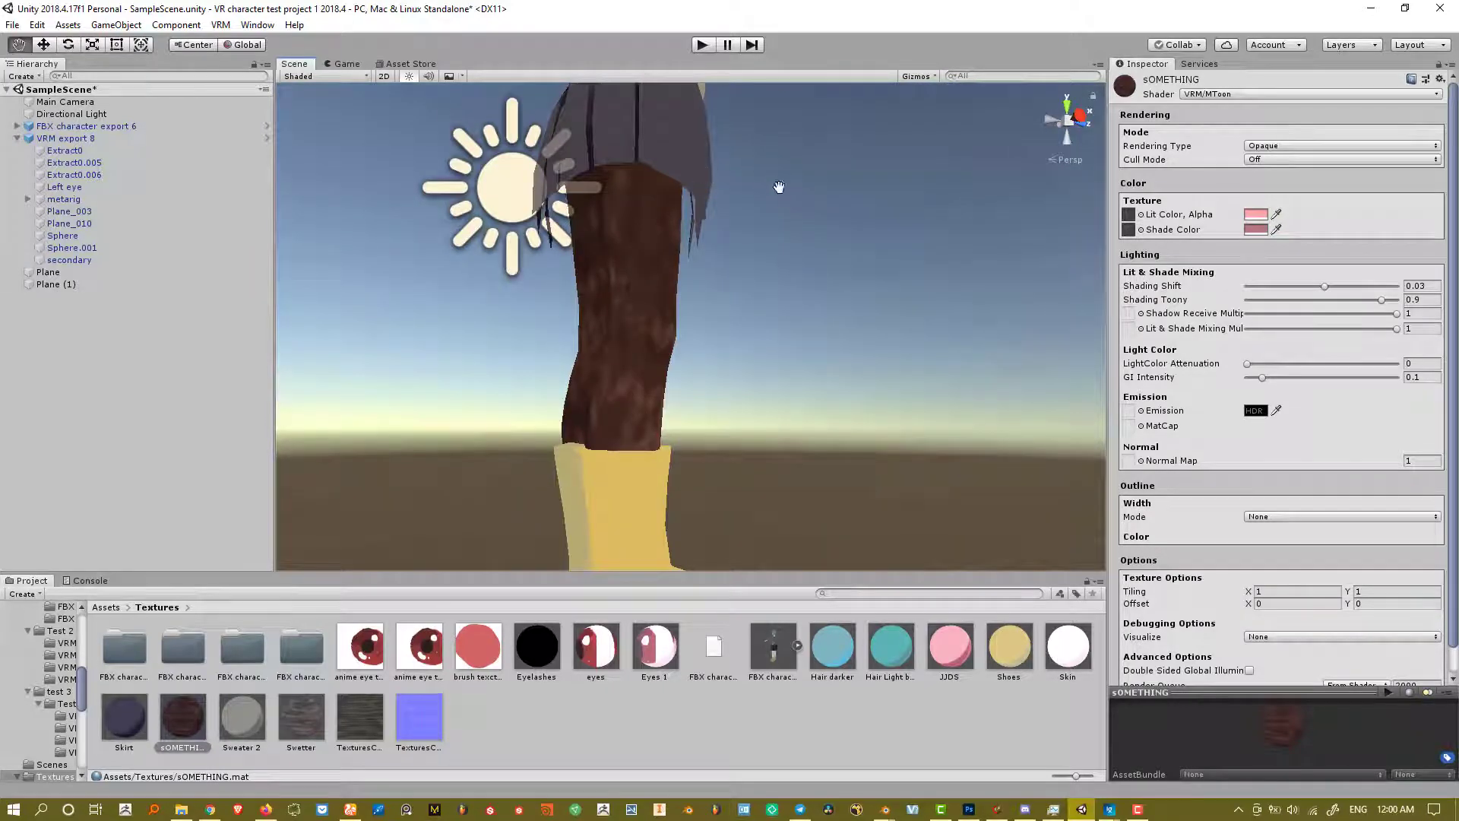
right_drag(779, 186, 794, 317)
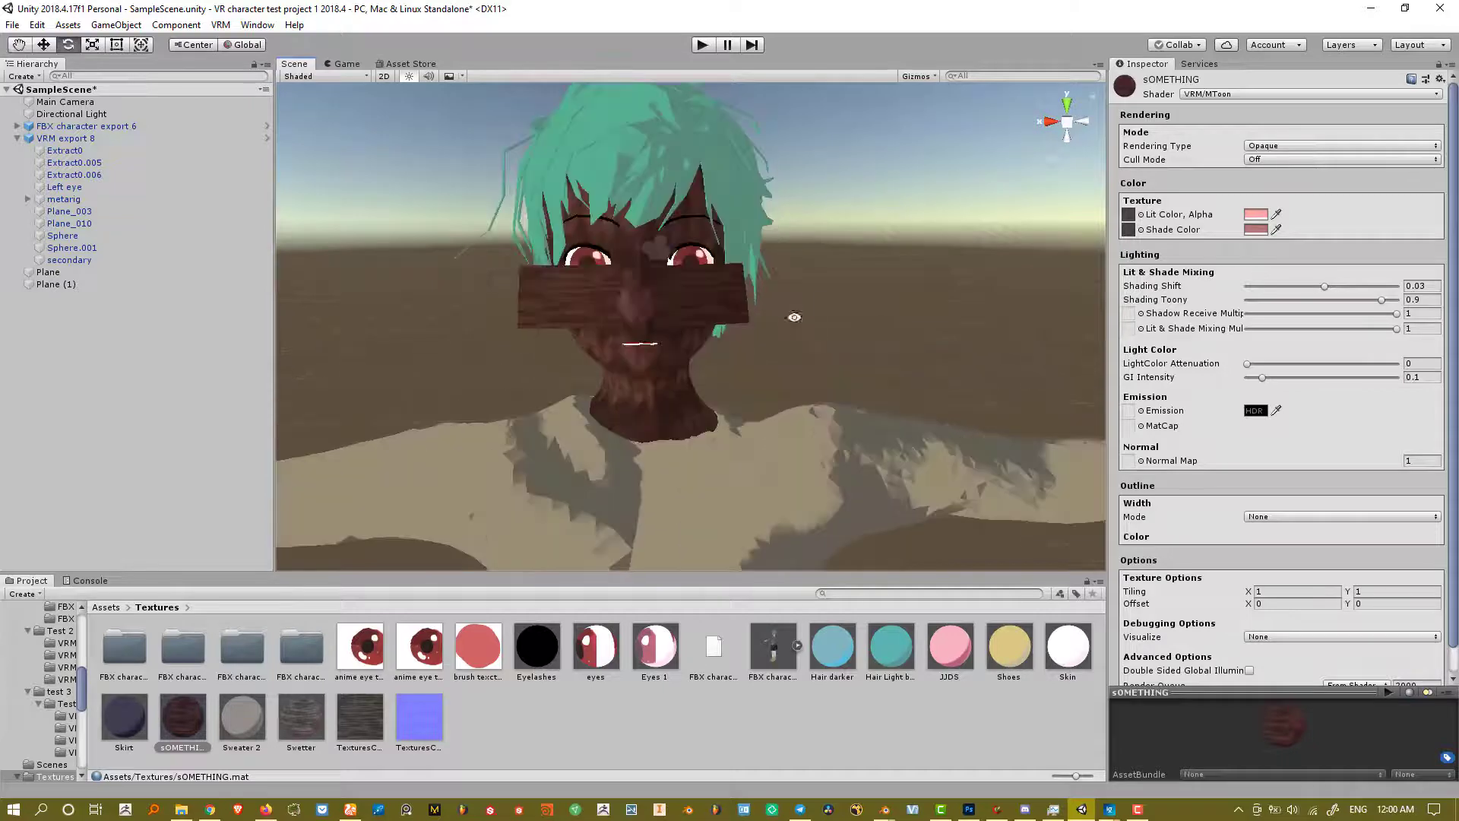
alt+drag(834, 329, 684, 361)
middle_drag(566, 398, 661, 316)
- Select the wood-textured plane over the character's left cheek and look at it from the front
click(666, 315)
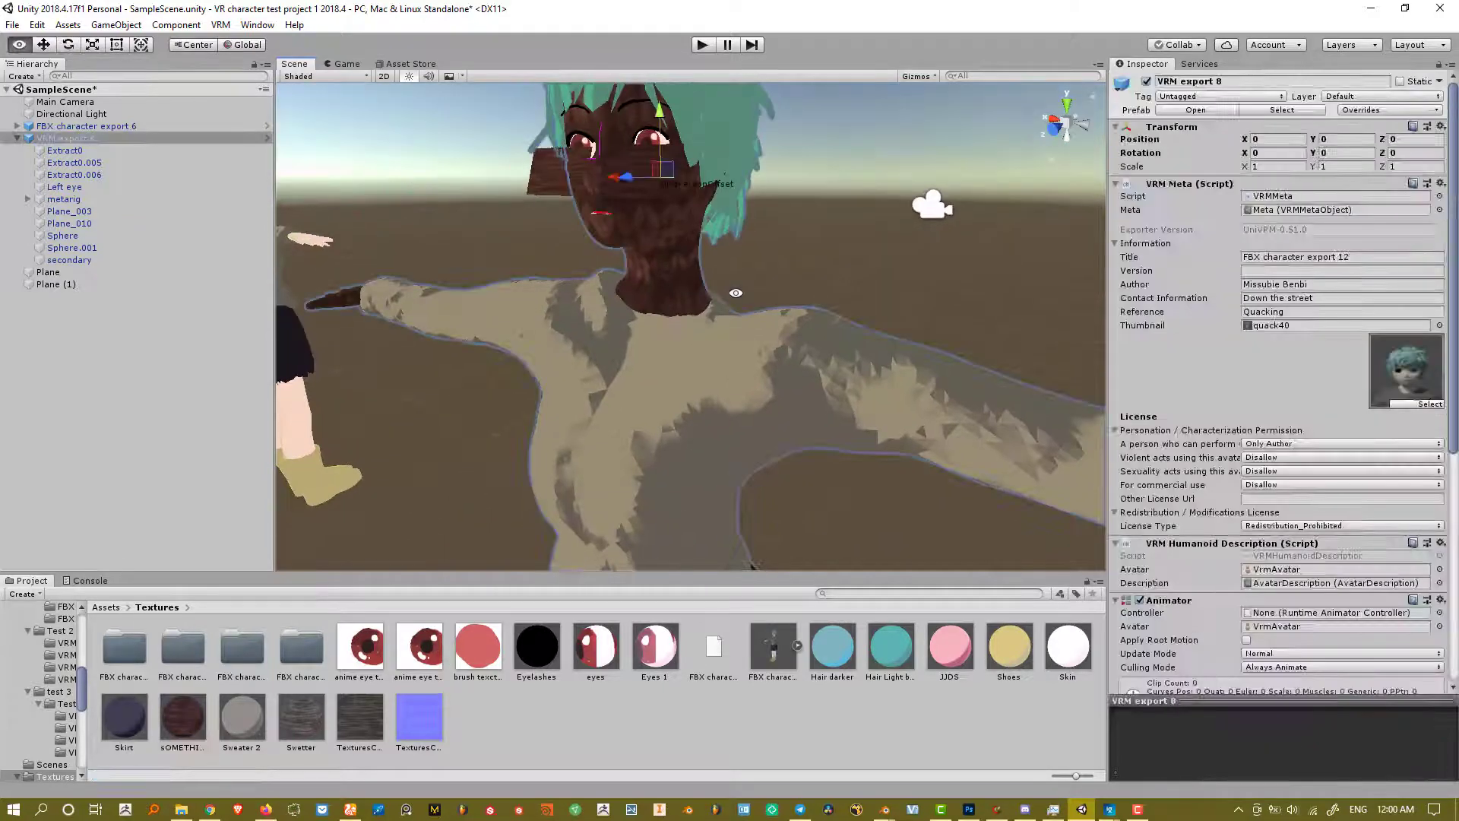
right_drag(736, 293, 876, 271)
click(659, 257)
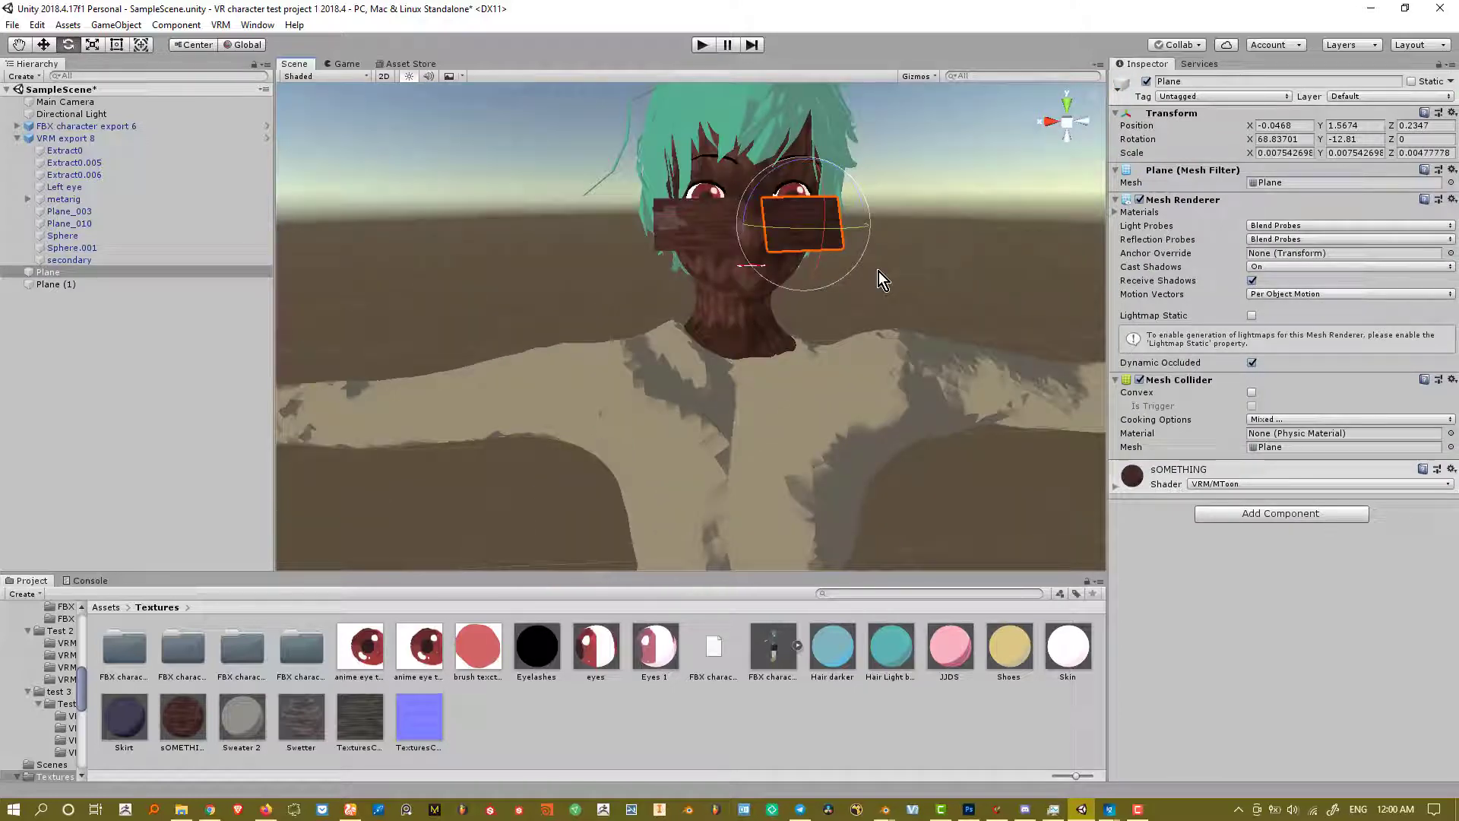
click(924, 226)
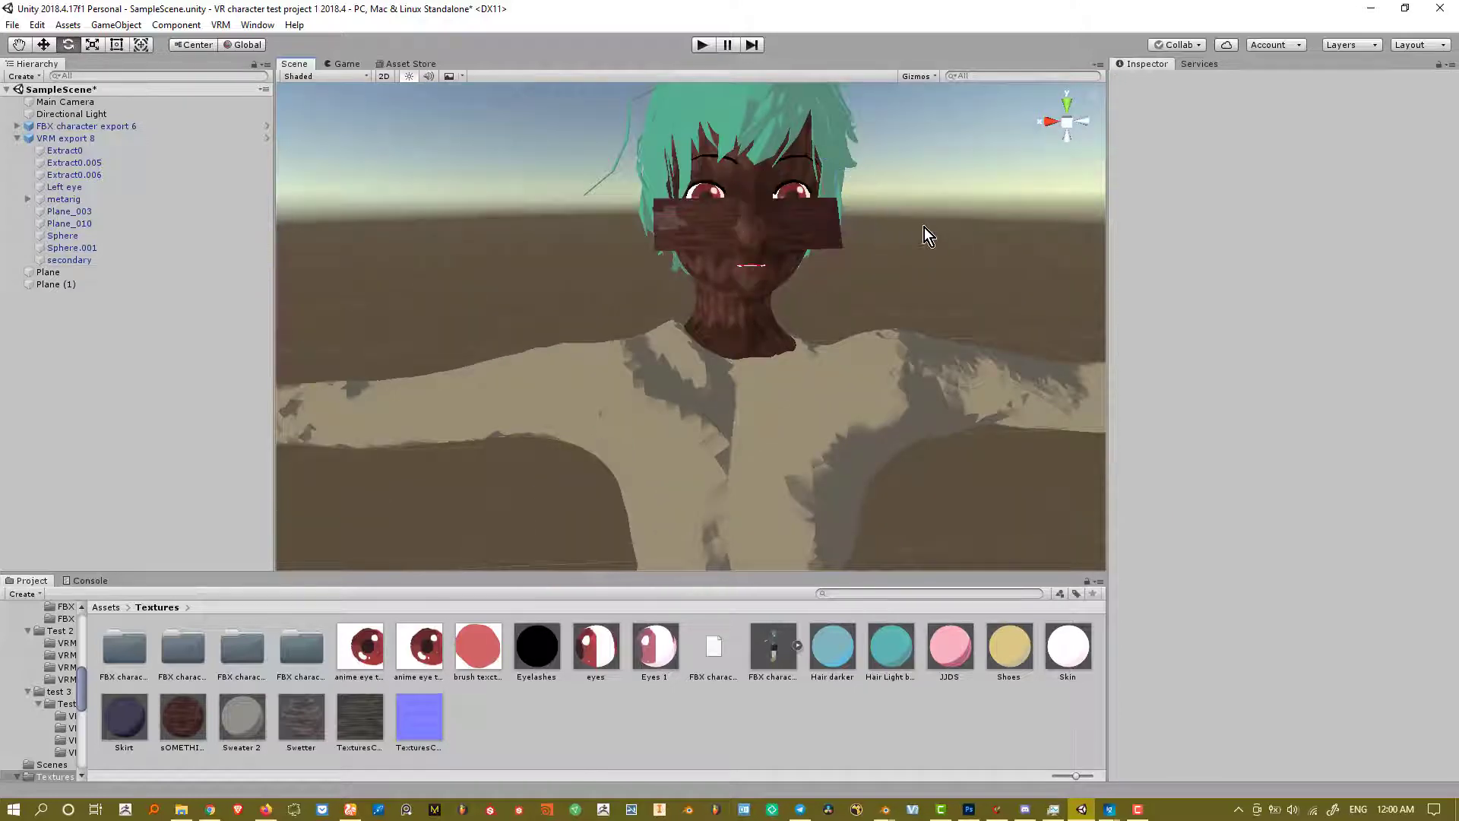
click(813, 212)
right_drag(863, 211, 866, 248)
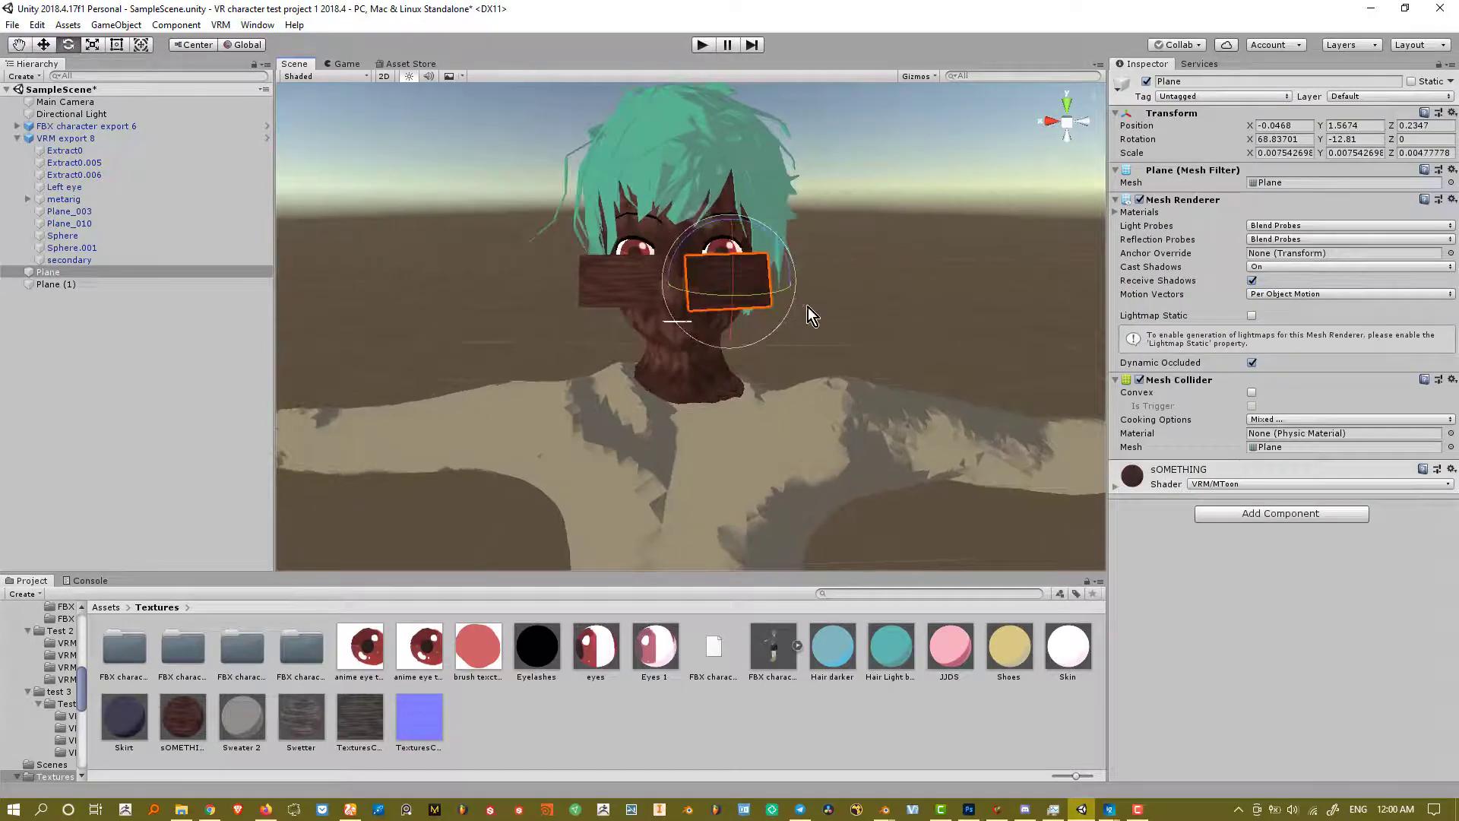
- Show the sOMETHING material's settings, keep its Rendering Type at Opaque and look at the face
click(192, 716)
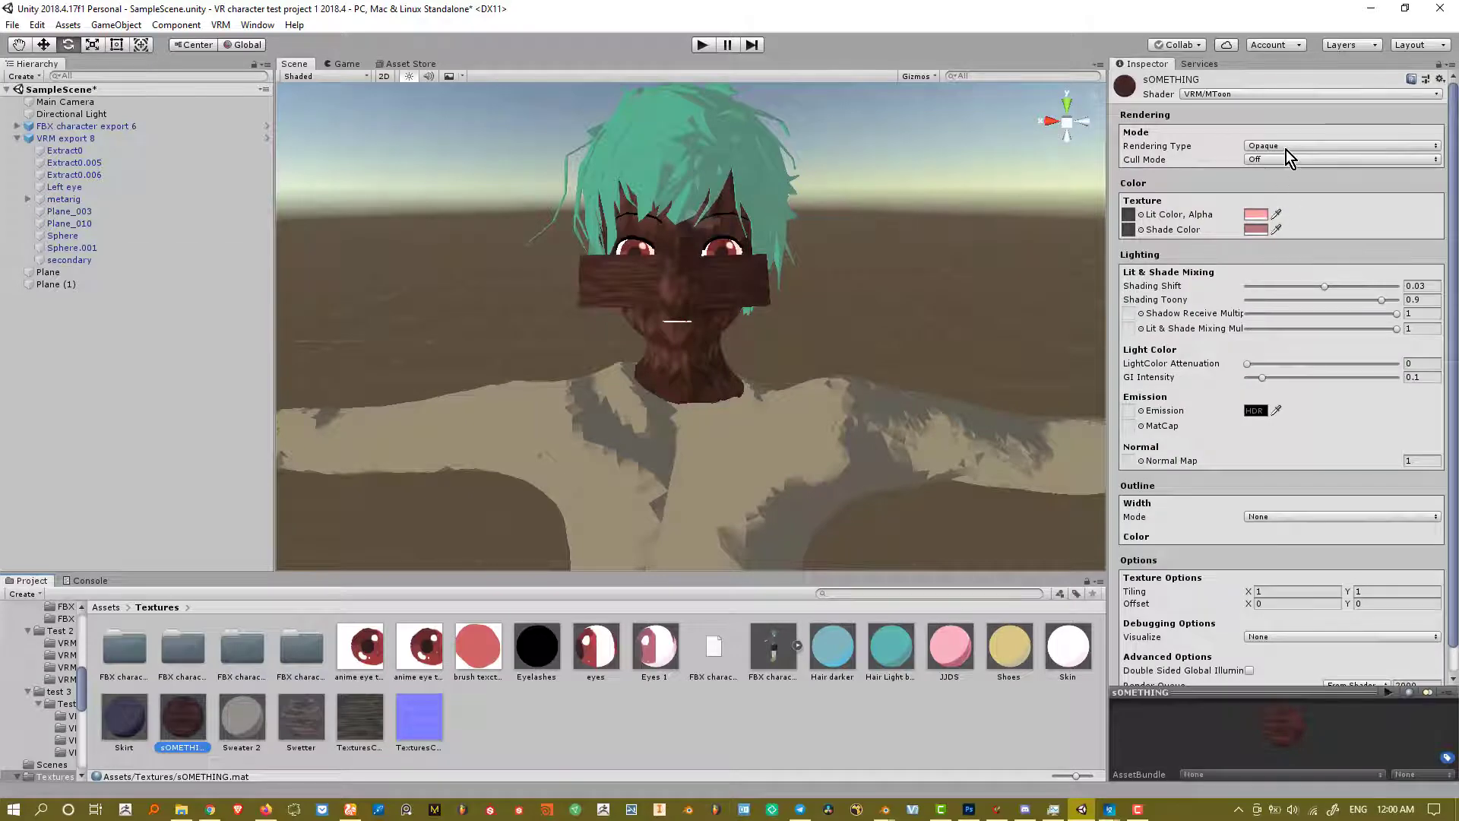
click(1257, 148)
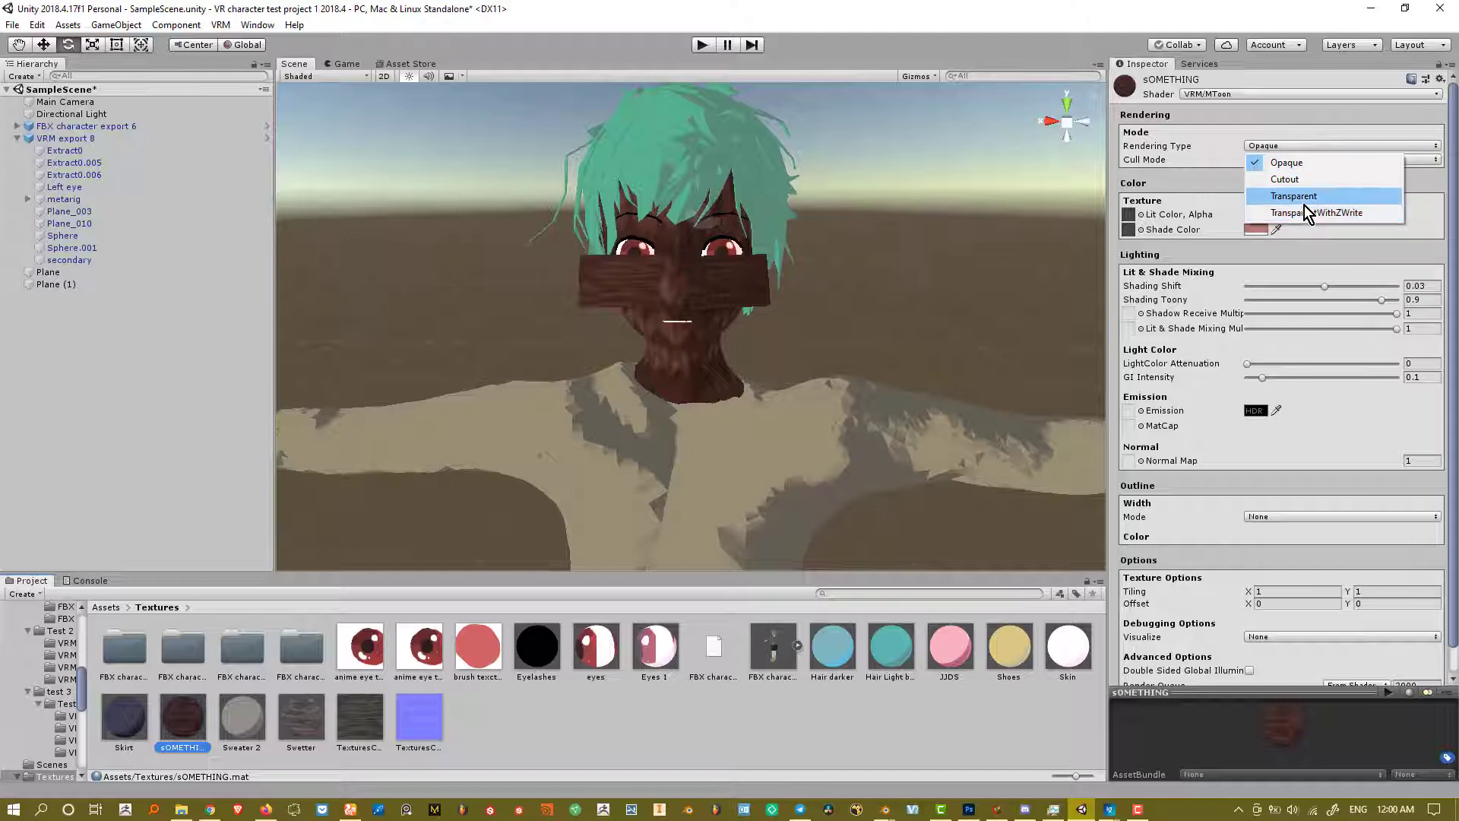
click(1302, 161)
alt+drag(659, 272, 723, 289)
right_drag(541, 396, 1262, 156)
- Set the sOMETHING material's Rendering Type to Cutout and look at the face from the other side
click(1284, 146)
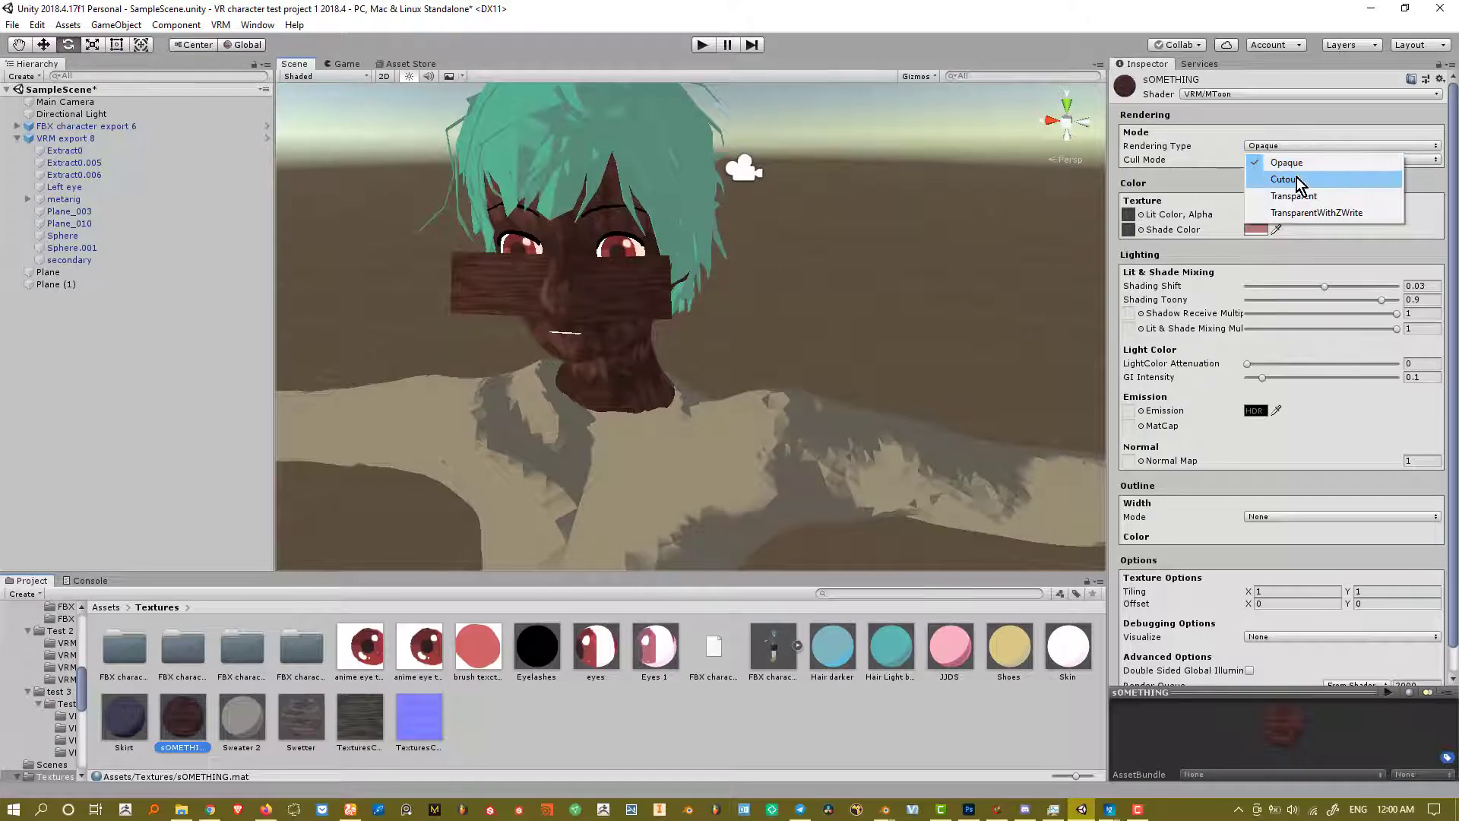
click(1294, 179)
right_drag(958, 281, 768, 423)
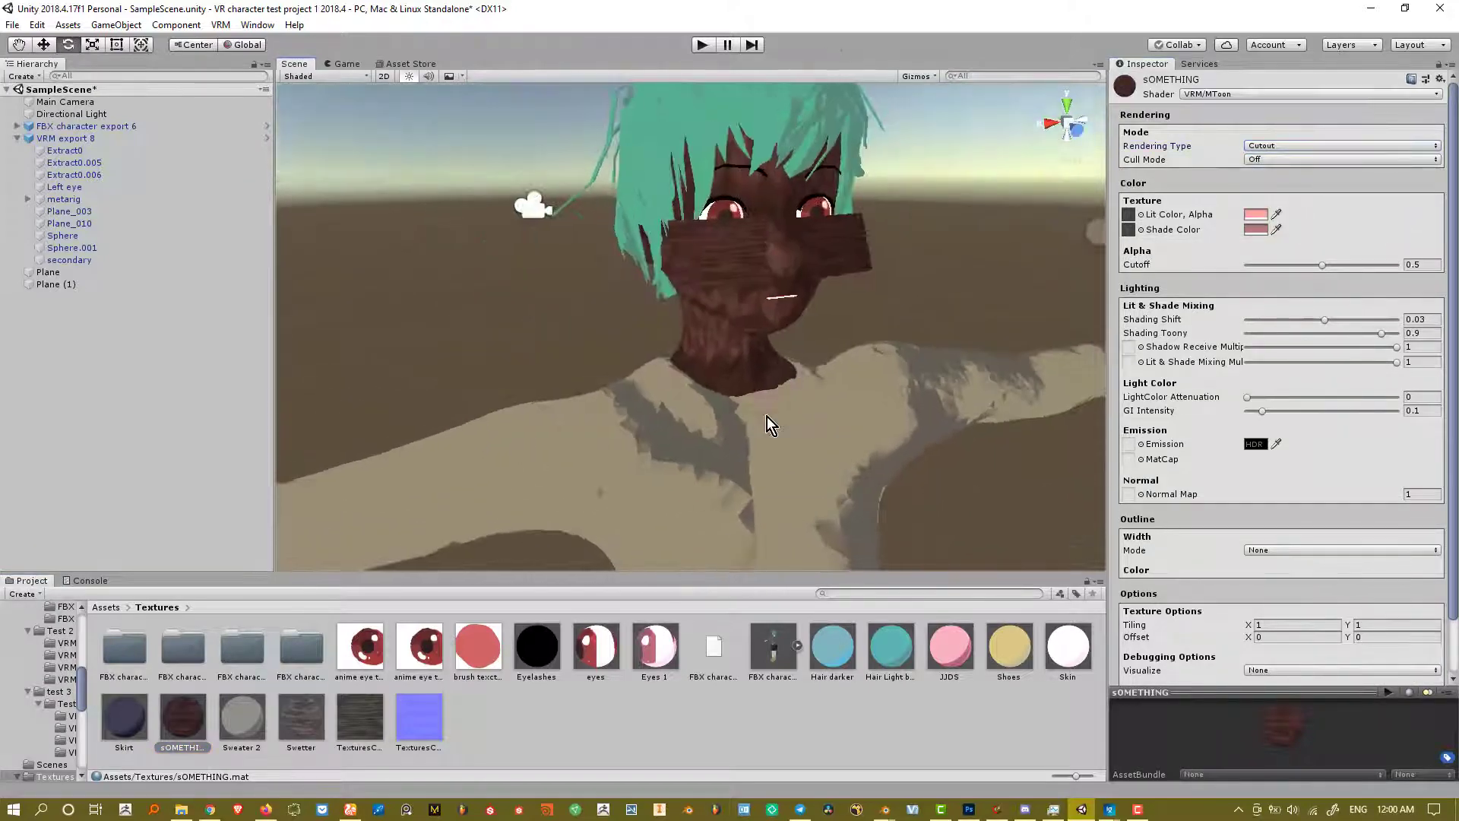
- Show the brush texcture 1 image's import settings and view the soft red brush painting in Photoshop, returning to Unity
click(479, 647)
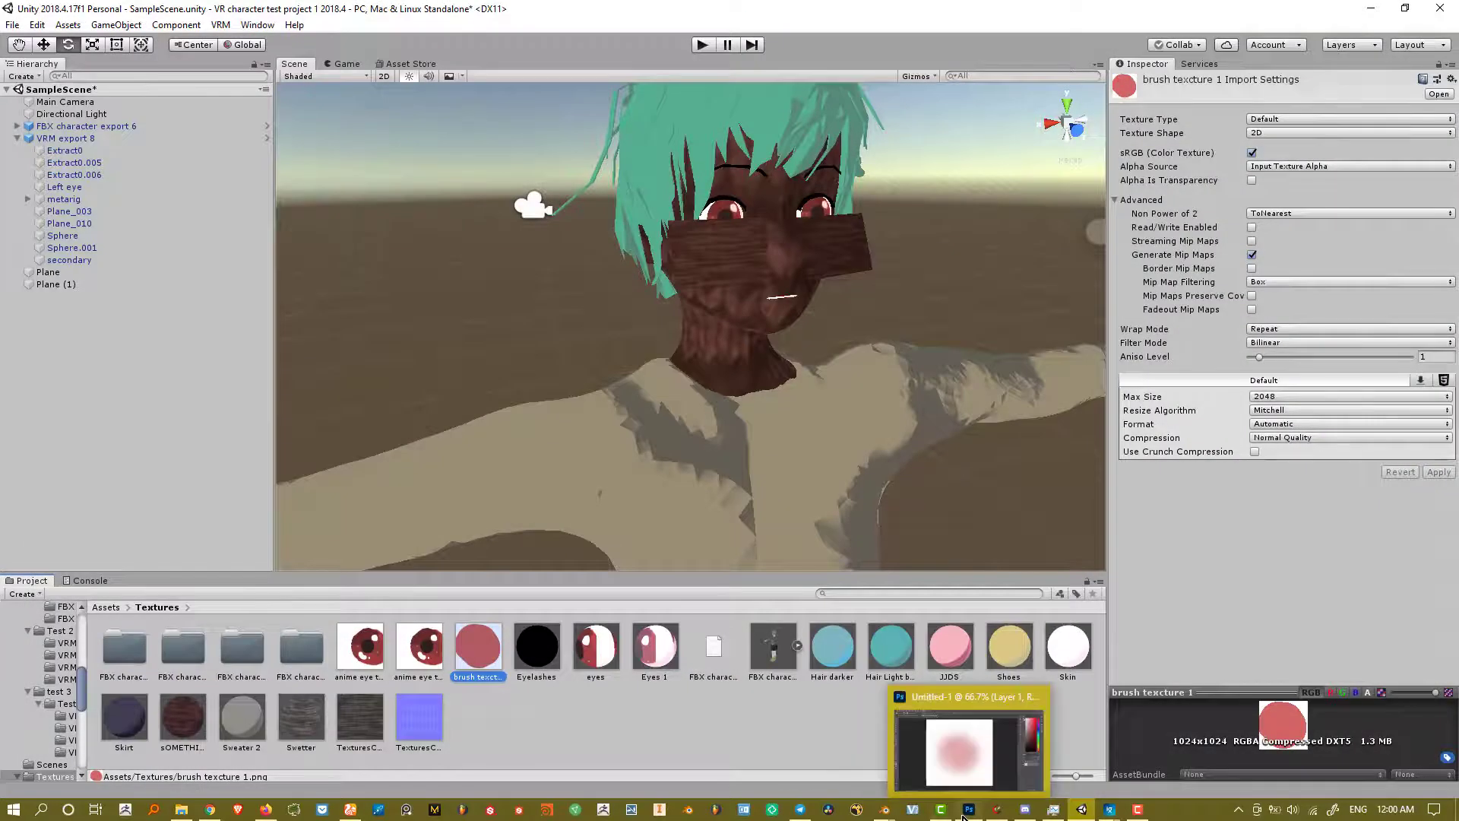
click(963, 816)
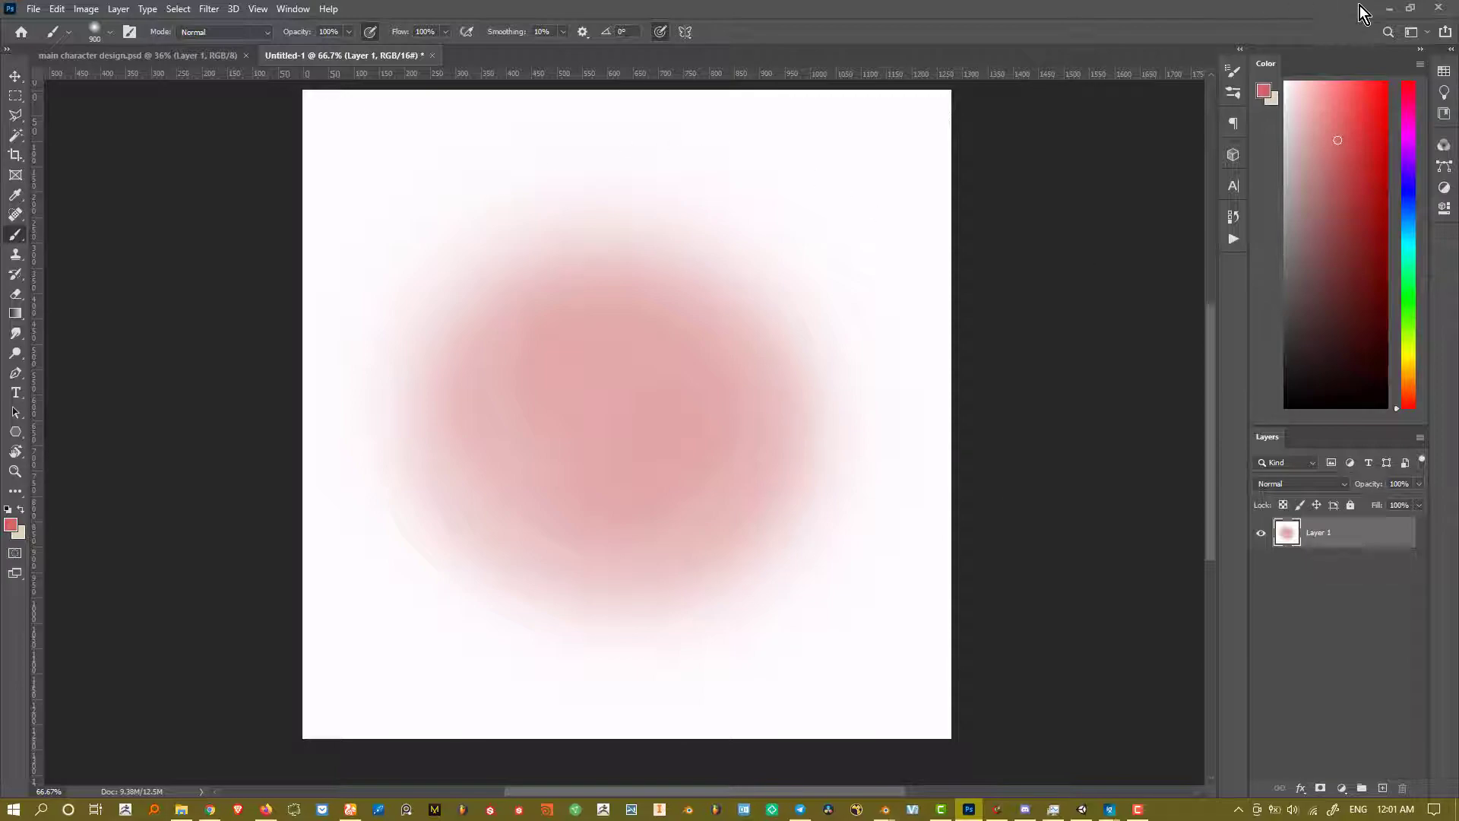
click(1385, 9)
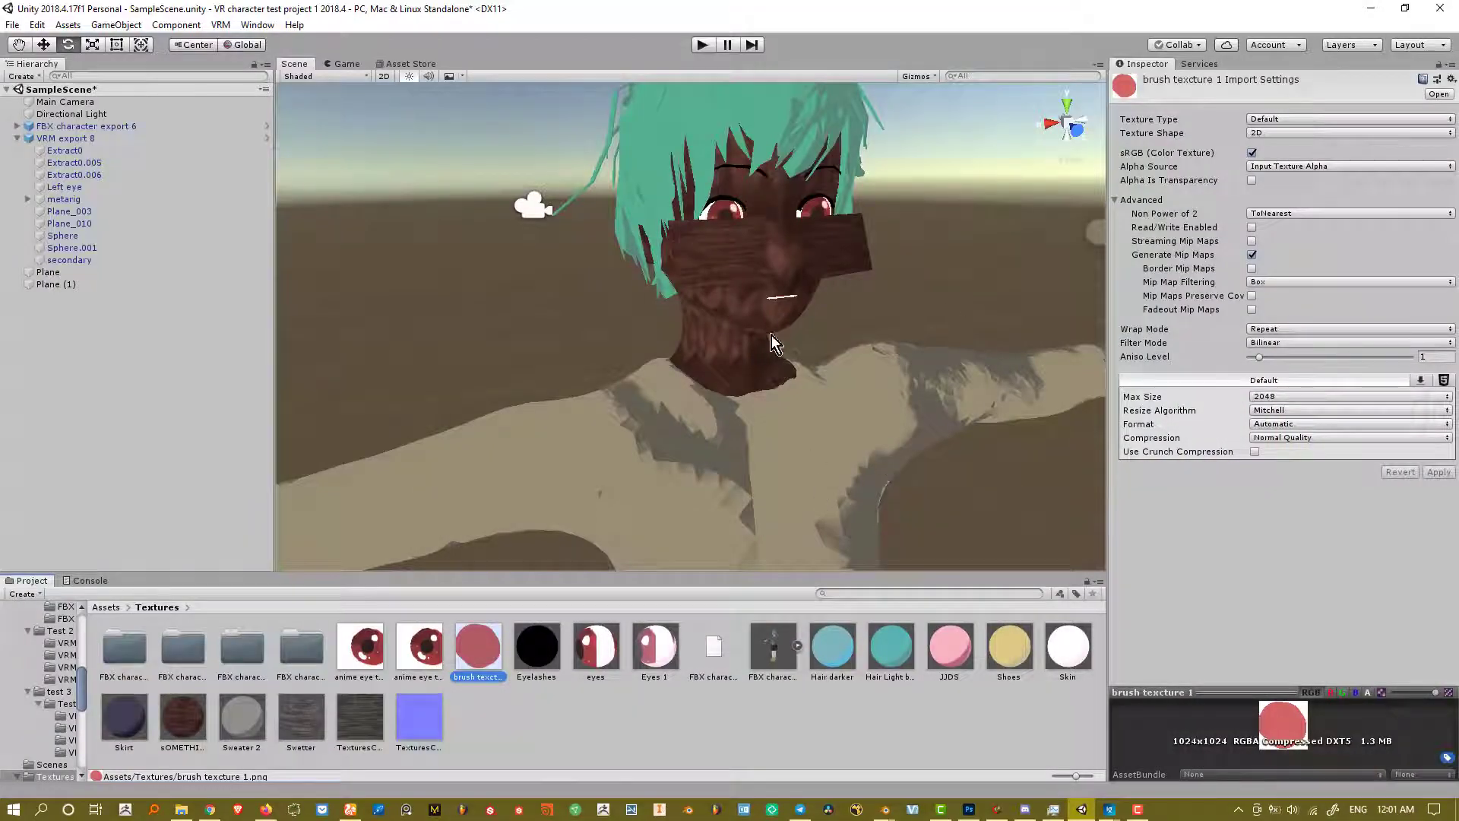
- Assign the brush texcture 1 image to the sOMETHING material's Lit Color and Shade Color textures and look at the character
click(723, 259)
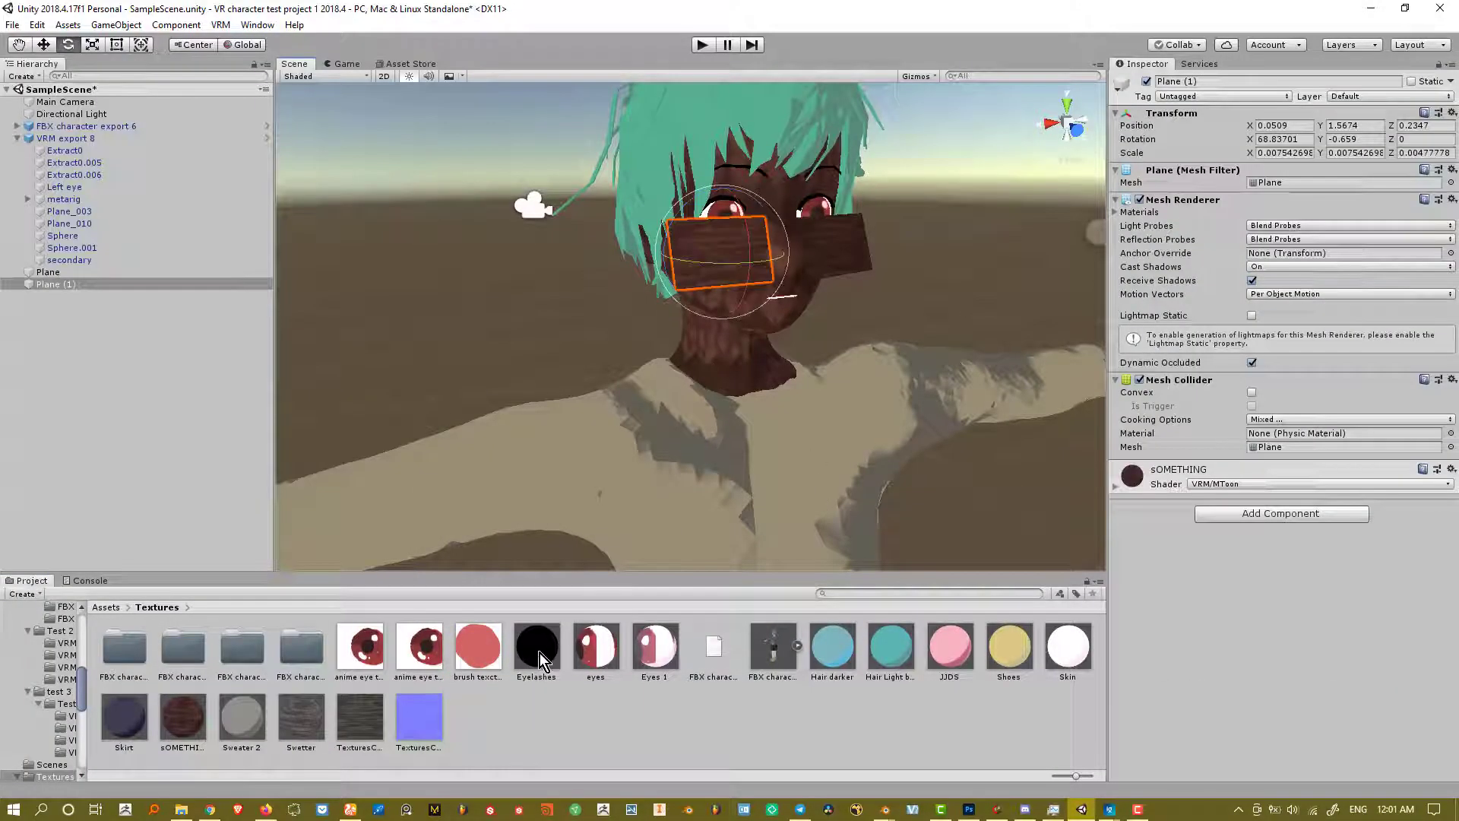
click(299, 718)
click(186, 718)
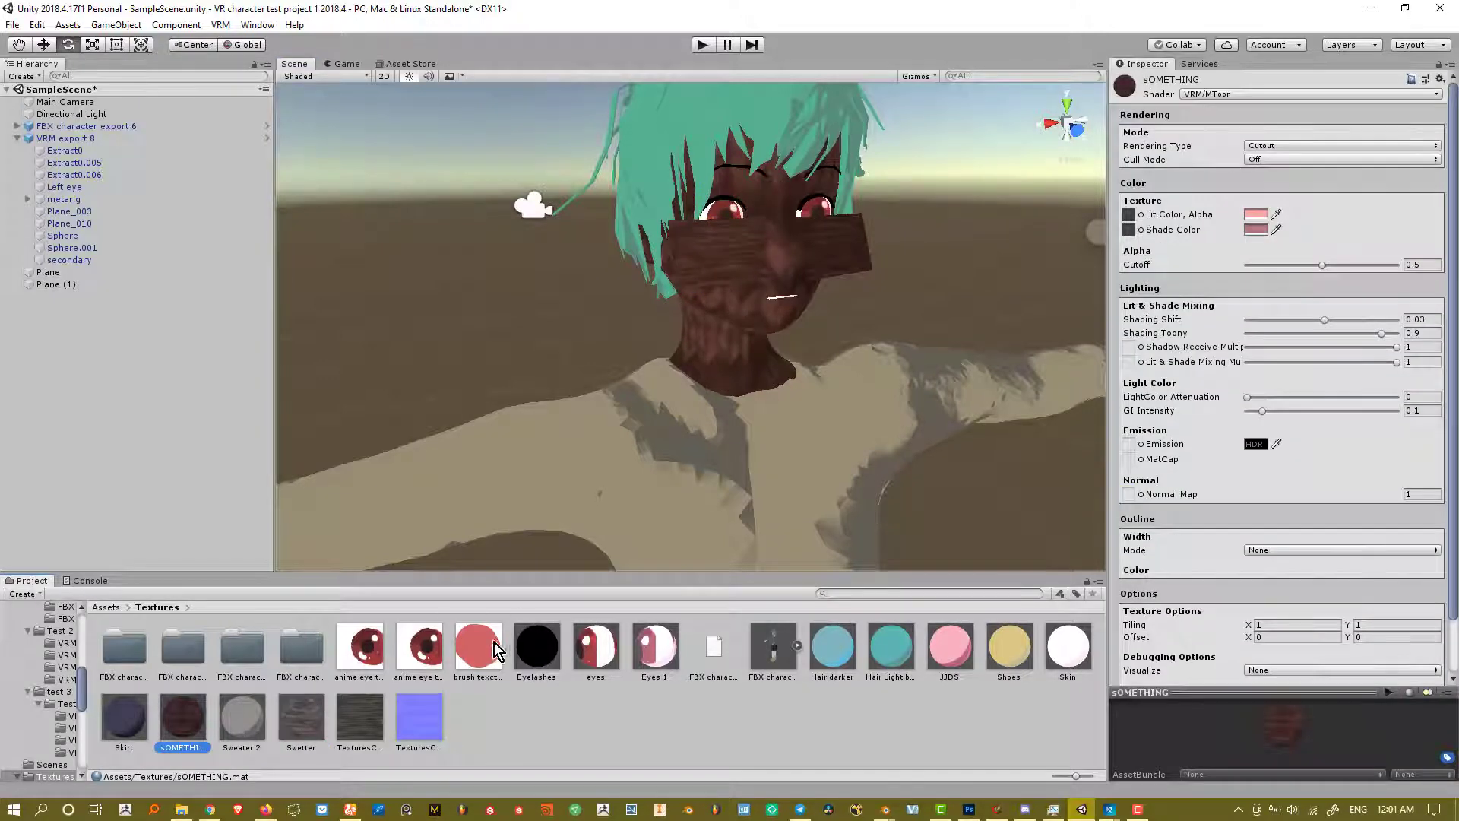
mouse_move(490, 650)
mouse_down()
mouse_move(1259, 232)
mouse_move(1168, 246)
mouse_move(1132, 221)
mouse_up()
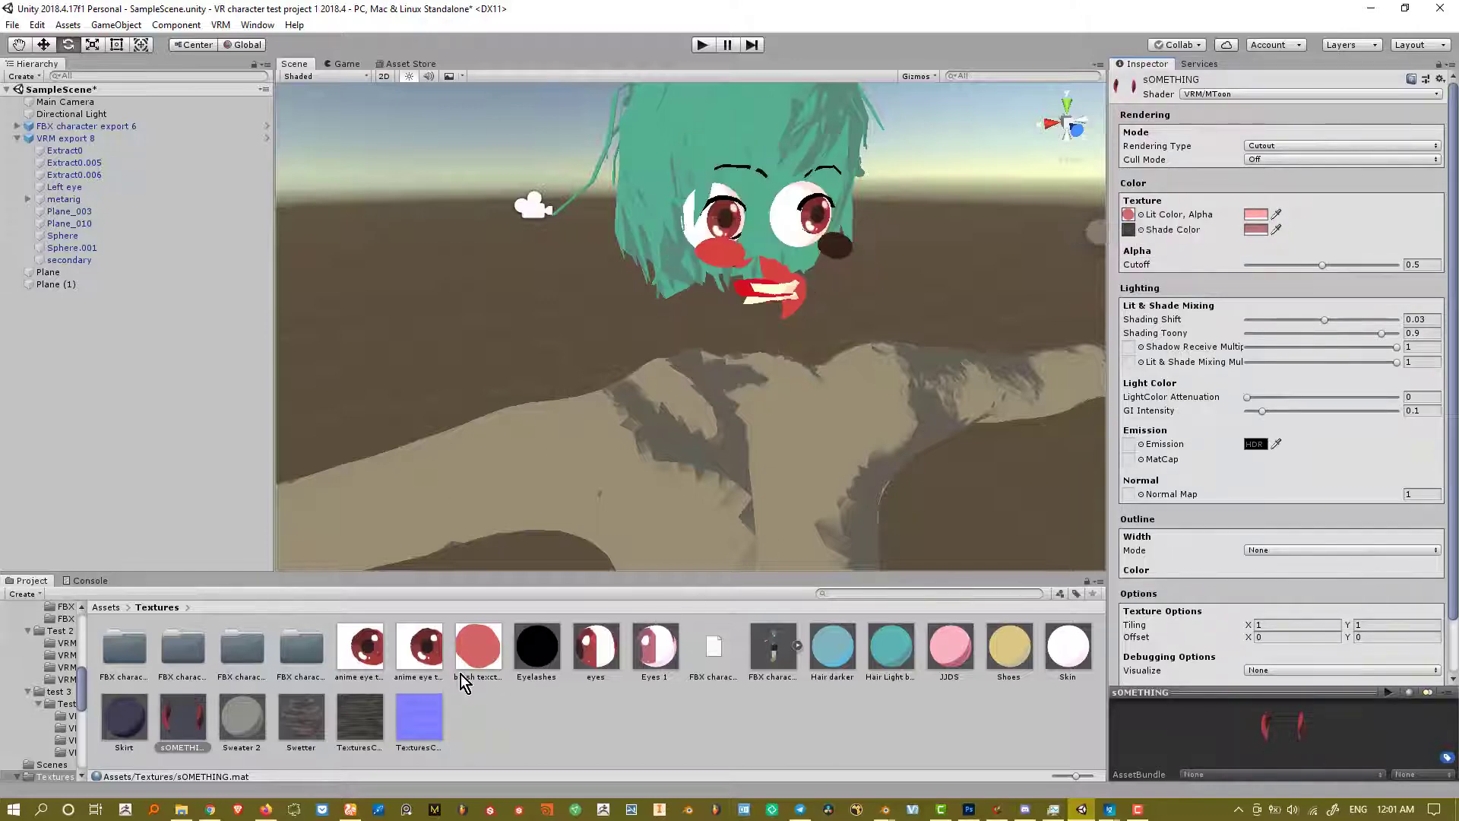
mouse_move(475, 648)
mouse_down()
mouse_move(700, 552)
mouse_move(565, 608)
mouse_move(1177, 257)
mouse_move(1132, 237)
mouse_up()
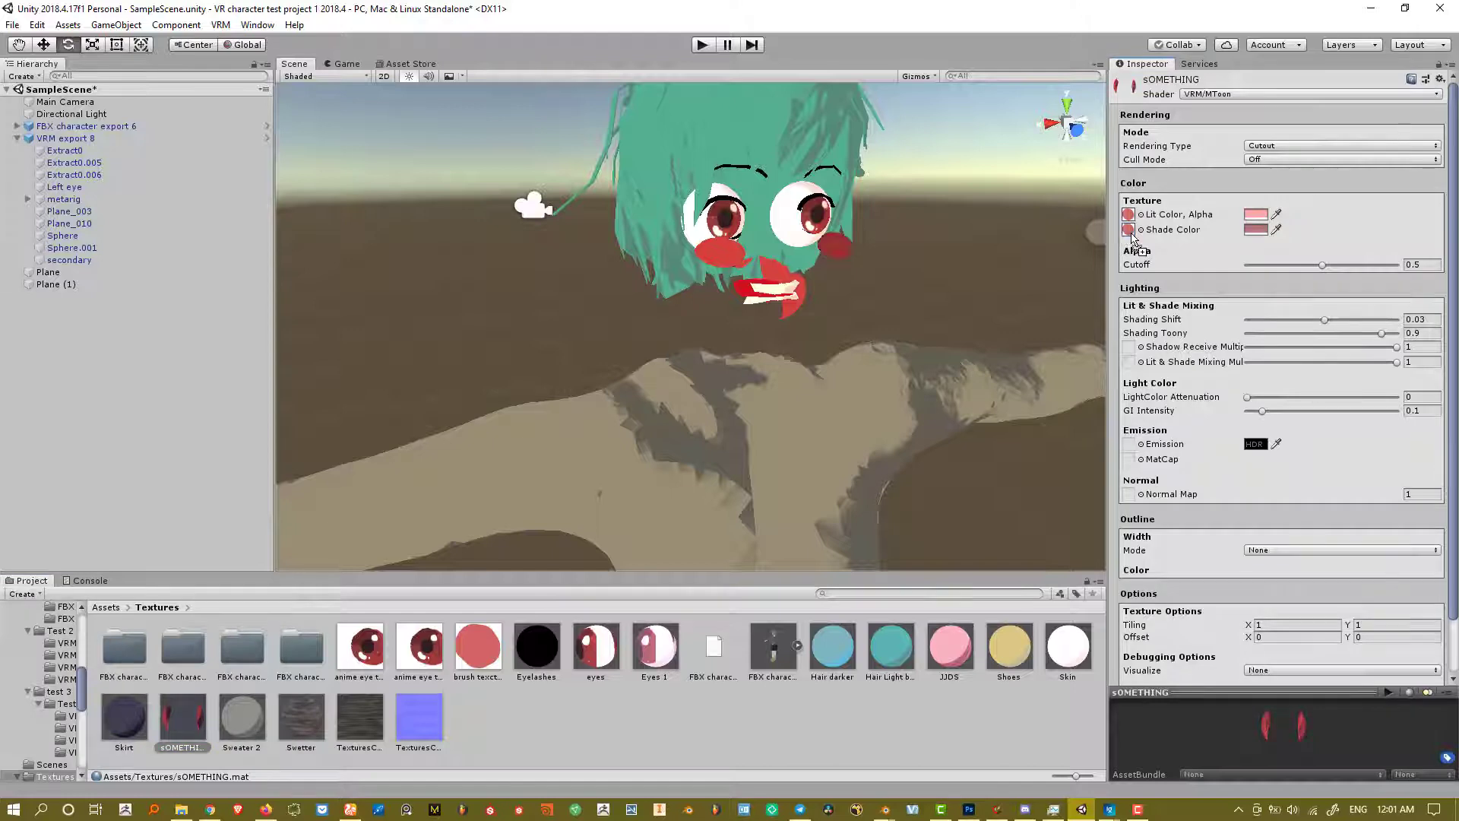
scroll(913, 312, up, 5)
middle_drag(914, 312, 768, 365)
scroll(769, 365, down, 8)
alt+drag(769, 365, 791, 366)
right_drag(792, 366, 798, 366)
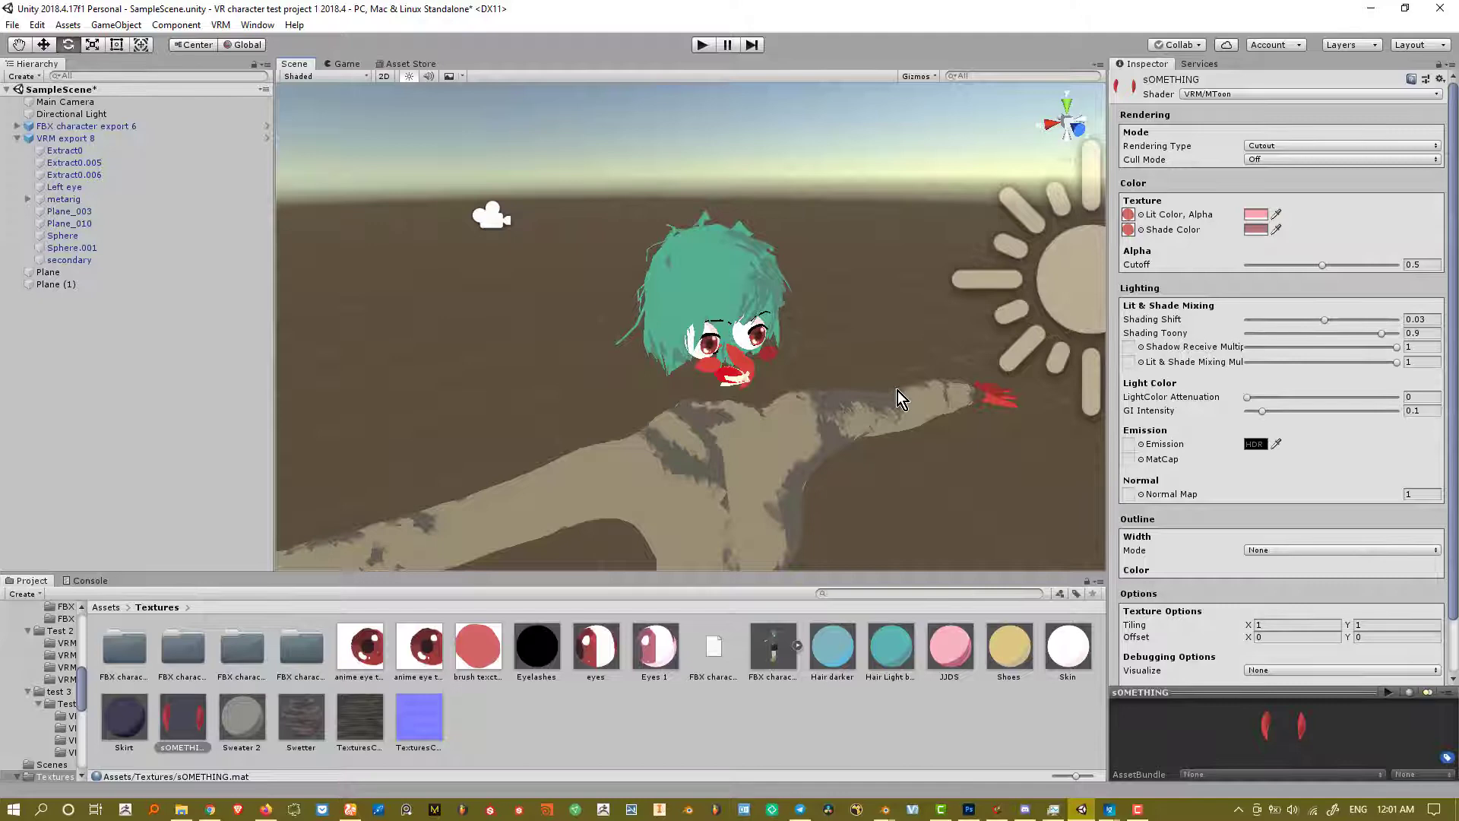
right_drag(902, 397, 981, 428)
alt+drag(982, 429, 984, 433)
- Set both the Lit Color and Shade Color textures of the sOMETHING material to None
drag(1066, 659, 709, 371)
click(1141, 214)
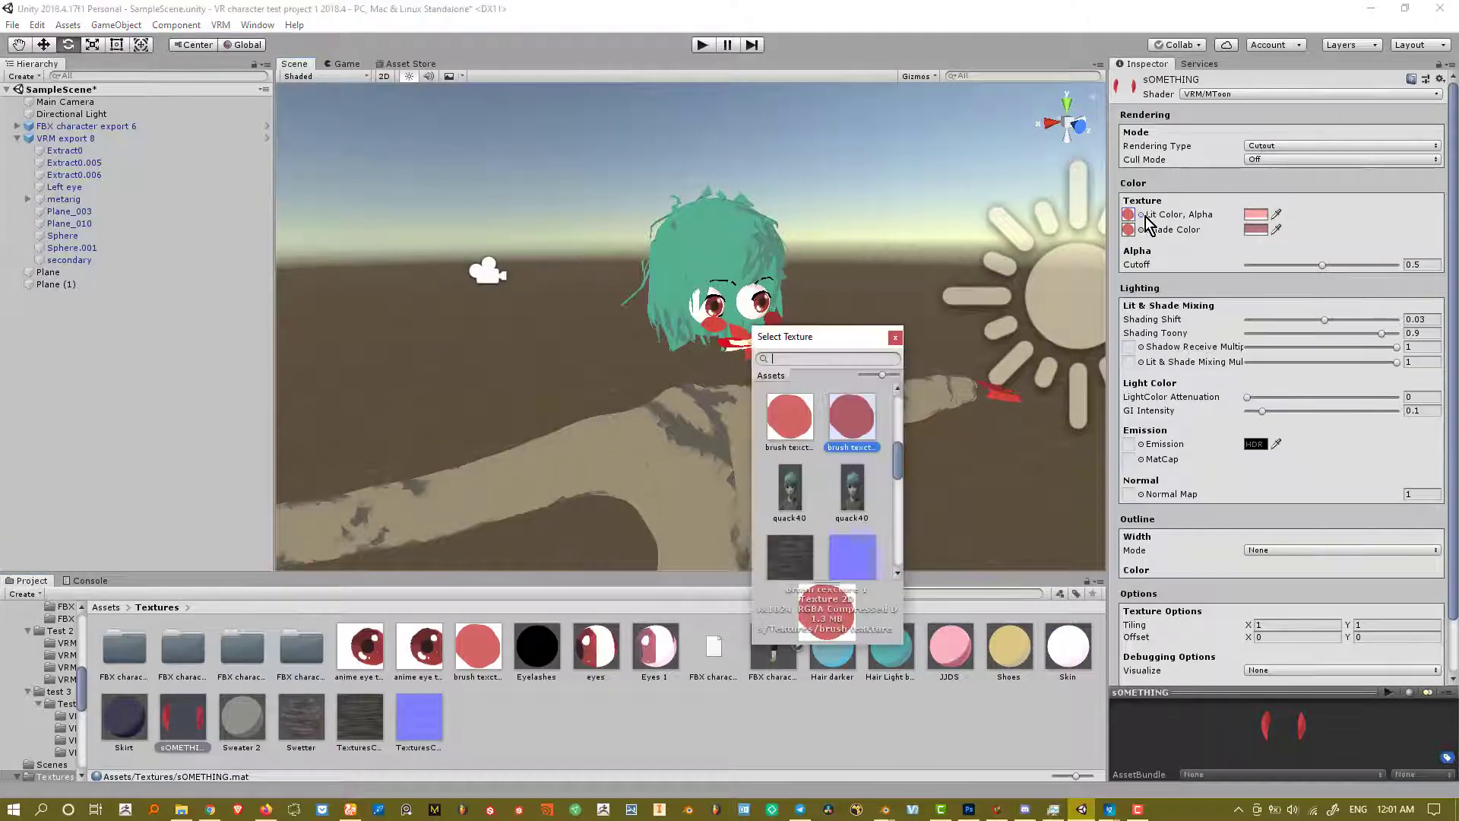
text(NONE)
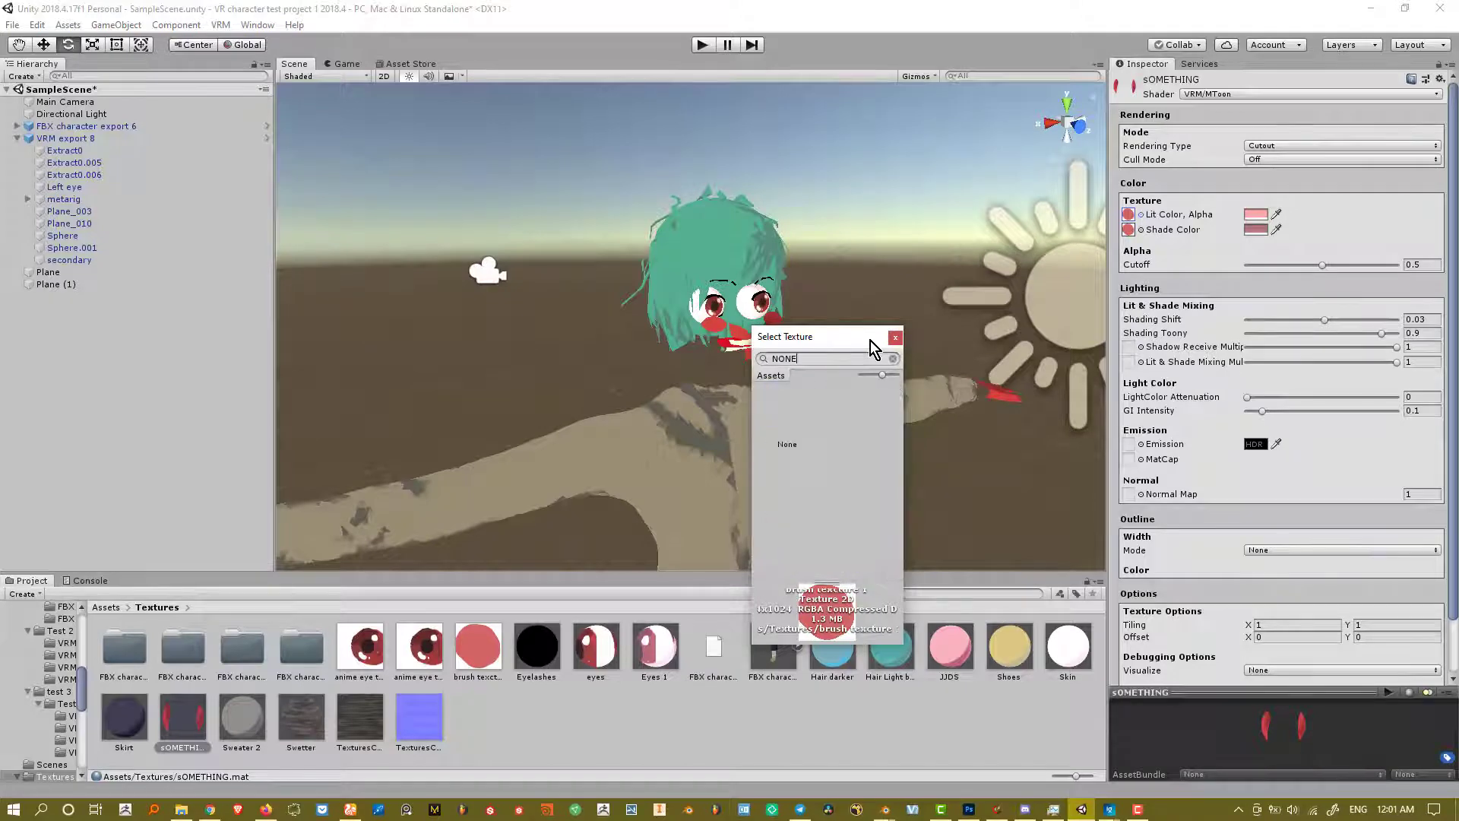
double_click(781, 406)
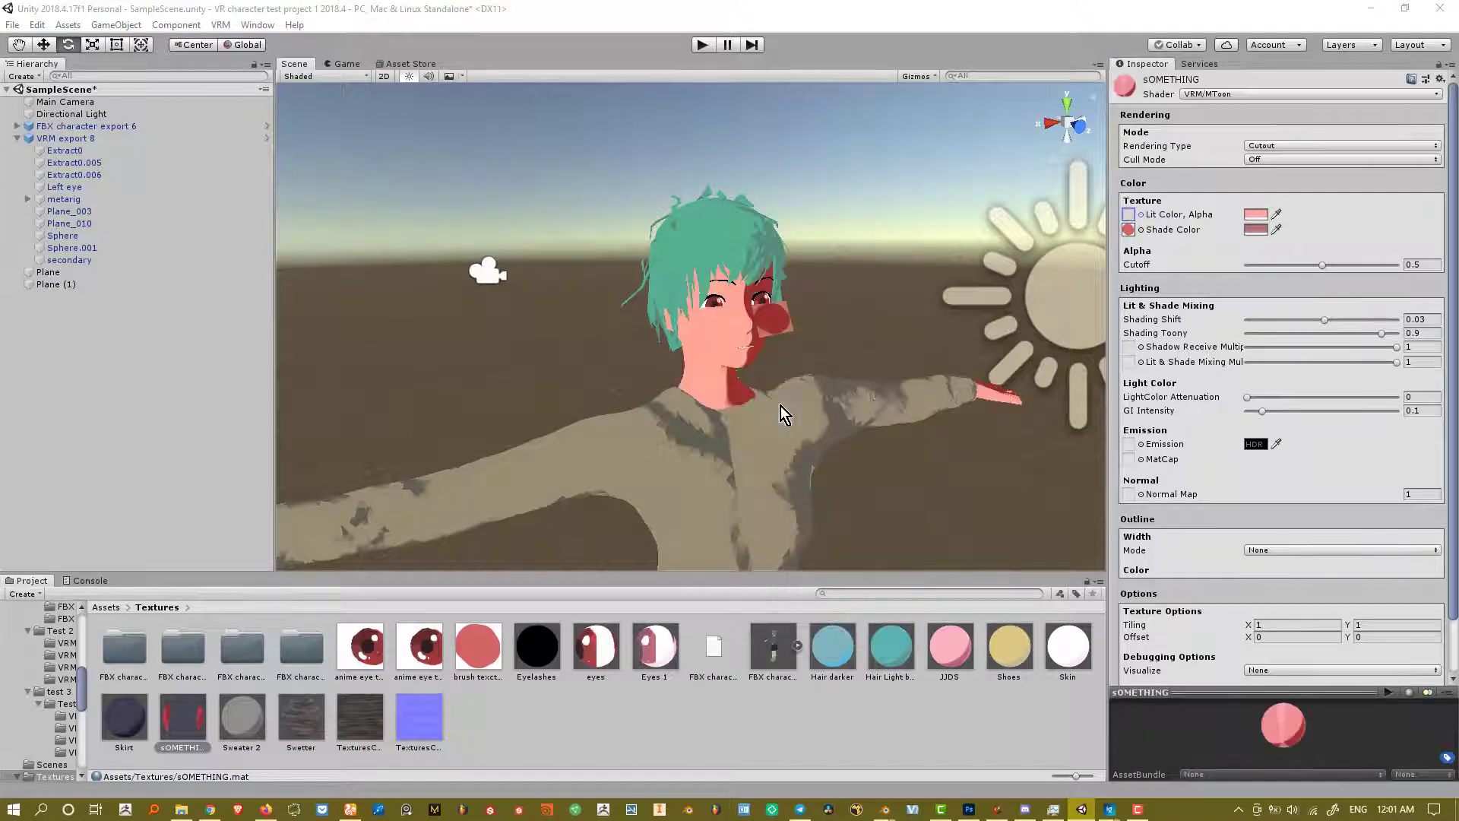
click(1140, 229)
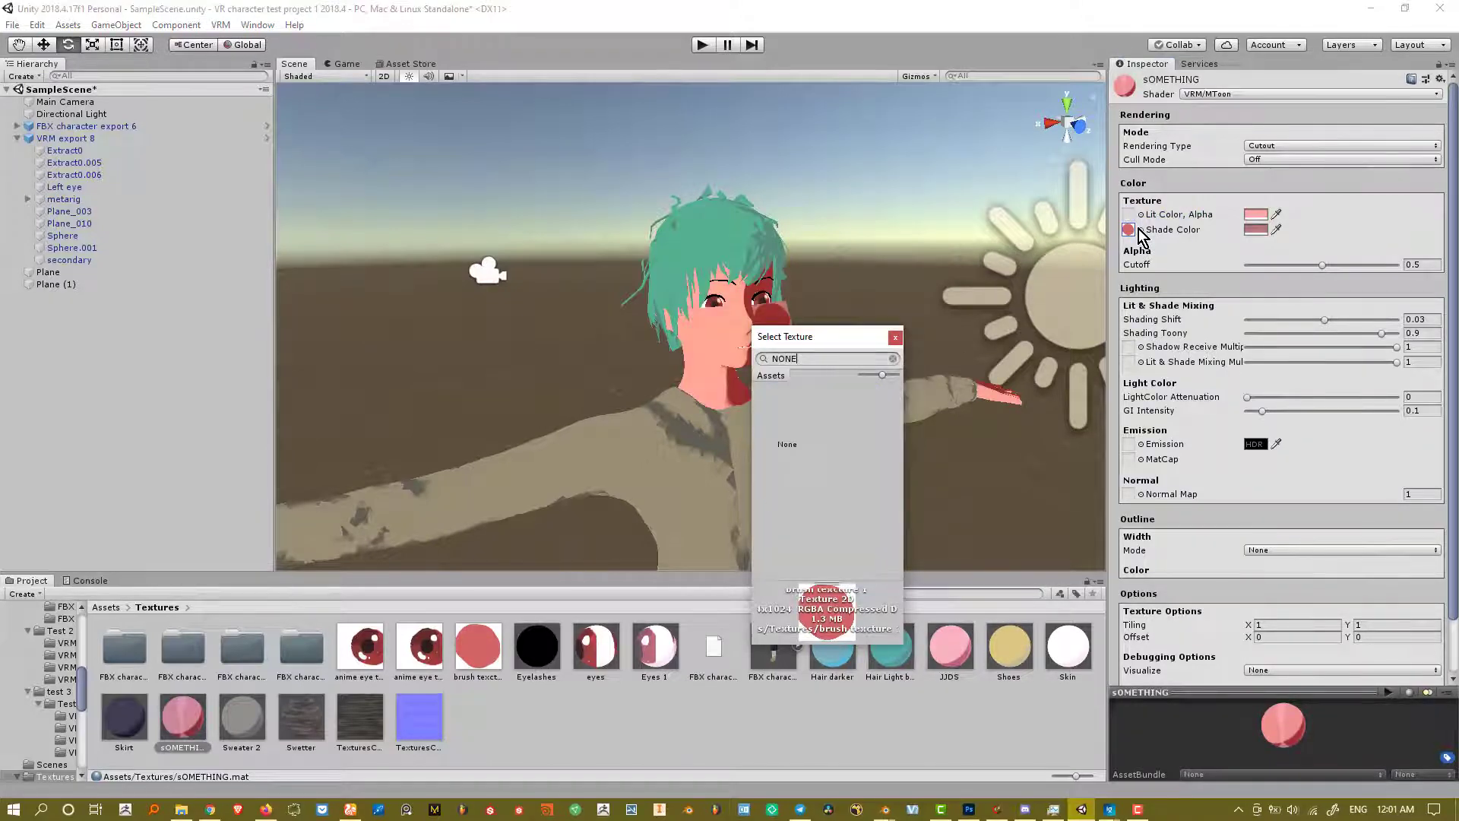
click(804, 430)
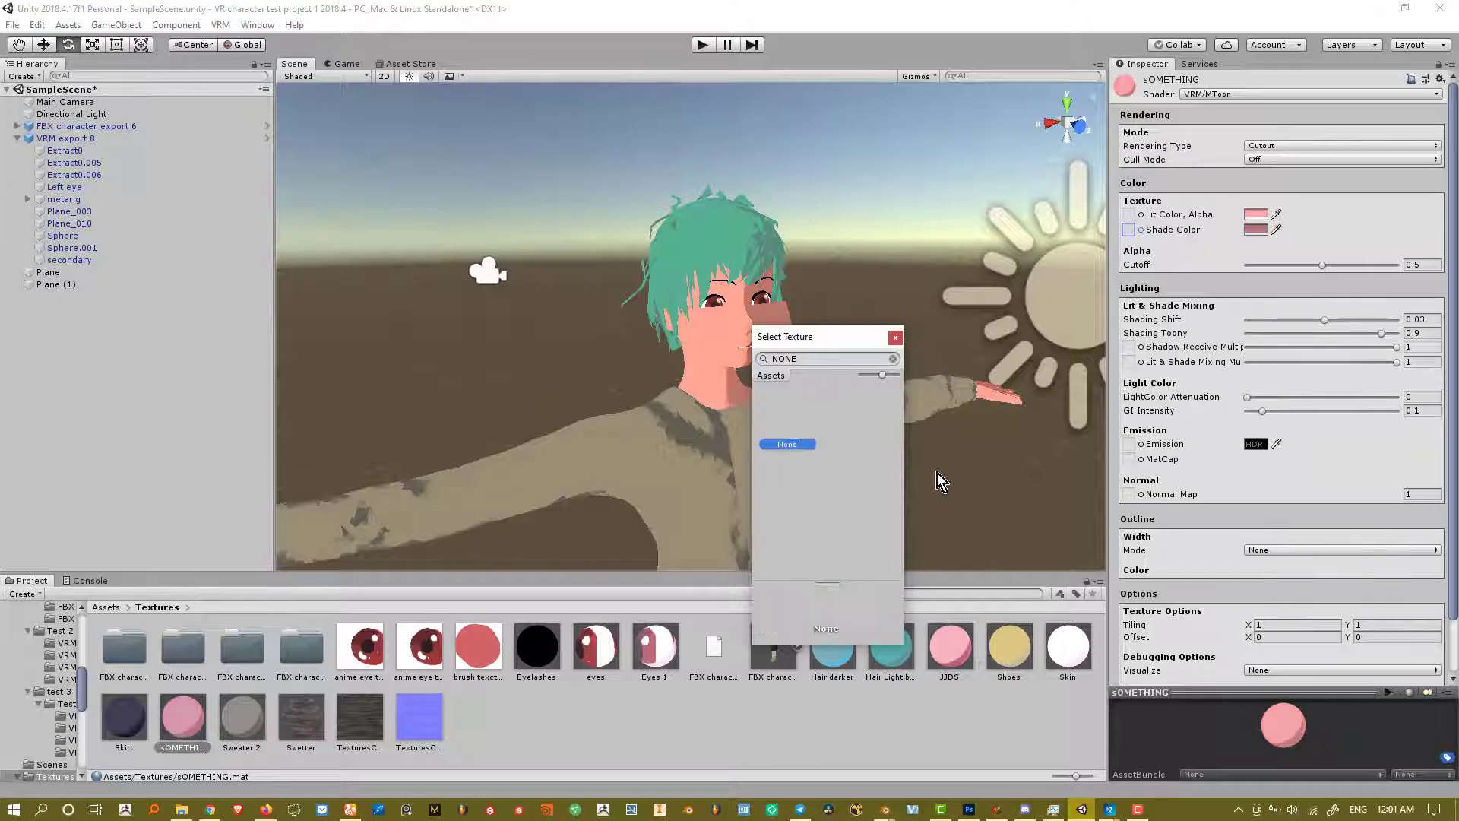
click(897, 337)
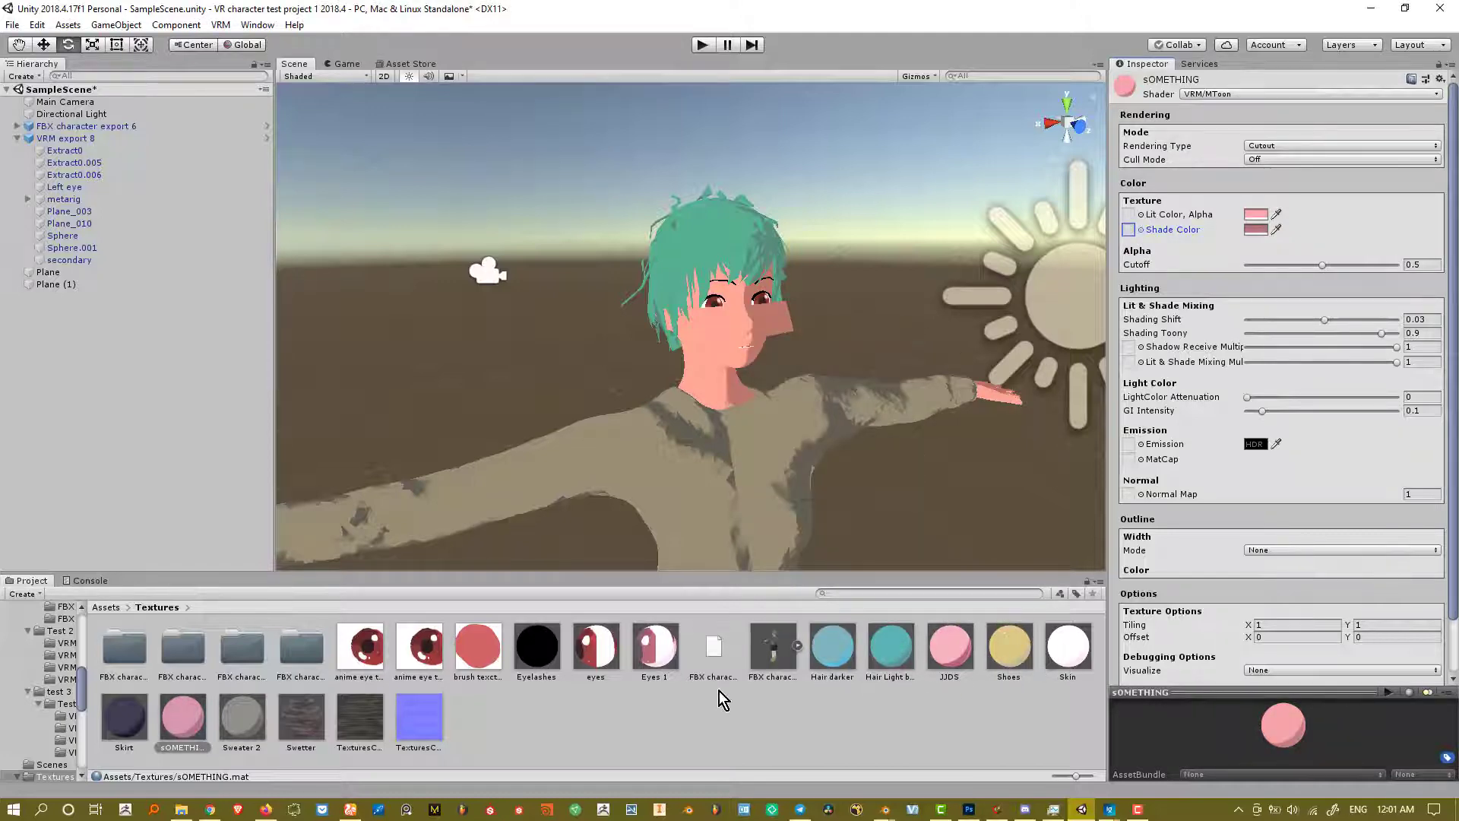
- Apply the Skin material to the character's face and the sOMETHING material to the plane over the right cheek
drag(1079, 665, 727, 383)
scroll(767, 361, up, 4)
alt+drag(824, 352, 792, 362)
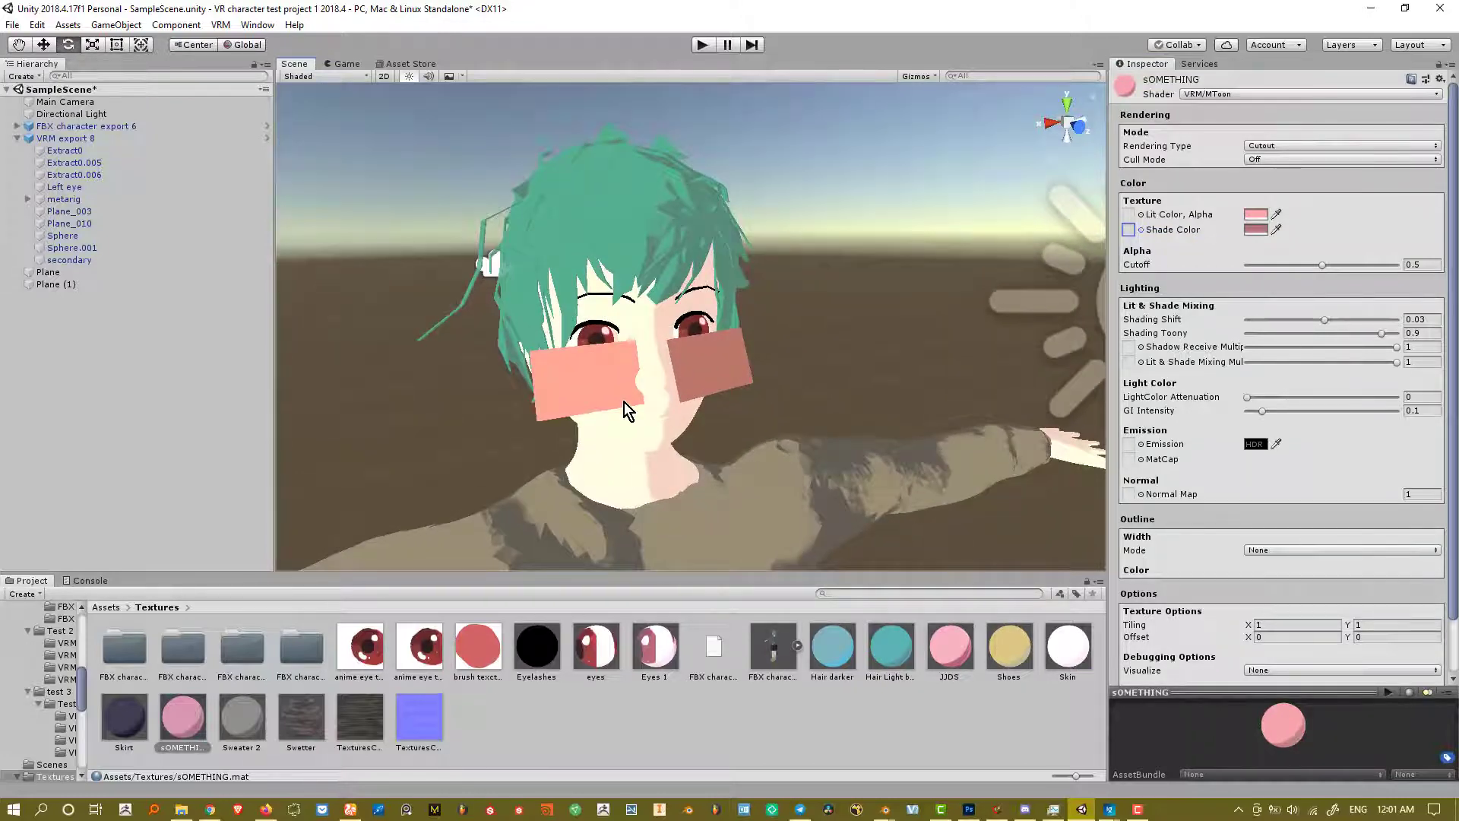
drag(174, 726, 566, 383)
- Put brush texcture 1 into the sOMETHING material's Lit Color and Shade Color texture slots and inspect the cheek planes
mouse_move(478, 655)
mouse_down()
mouse_move(1183, 235)
mouse_move(1138, 237)
mouse_move(1128, 214)
mouse_up()
click(476, 659)
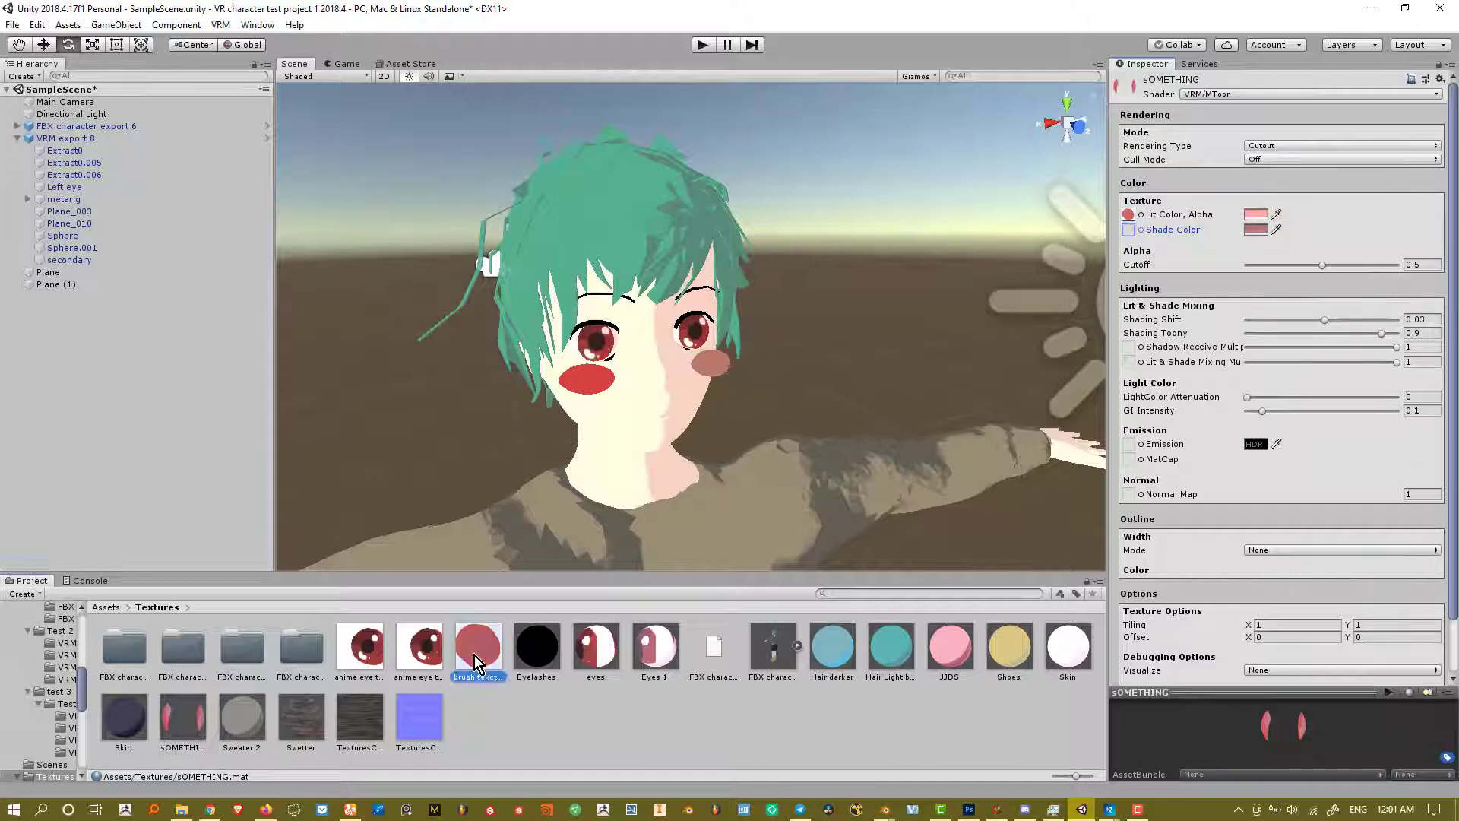
mouse_move(475, 657)
mouse_down()
mouse_move(1165, 233)
mouse_move(1129, 231)
mouse_up()
mouse_move(711, 376)
alt+mouse_down()
mouse_move(782, 371)
mouse_move(722, 365)
alt+mouse_up()
scroll(723, 365, up, 5)
middle_drag(726, 366, 767, 376)
scroll(767, 376, down, 5)
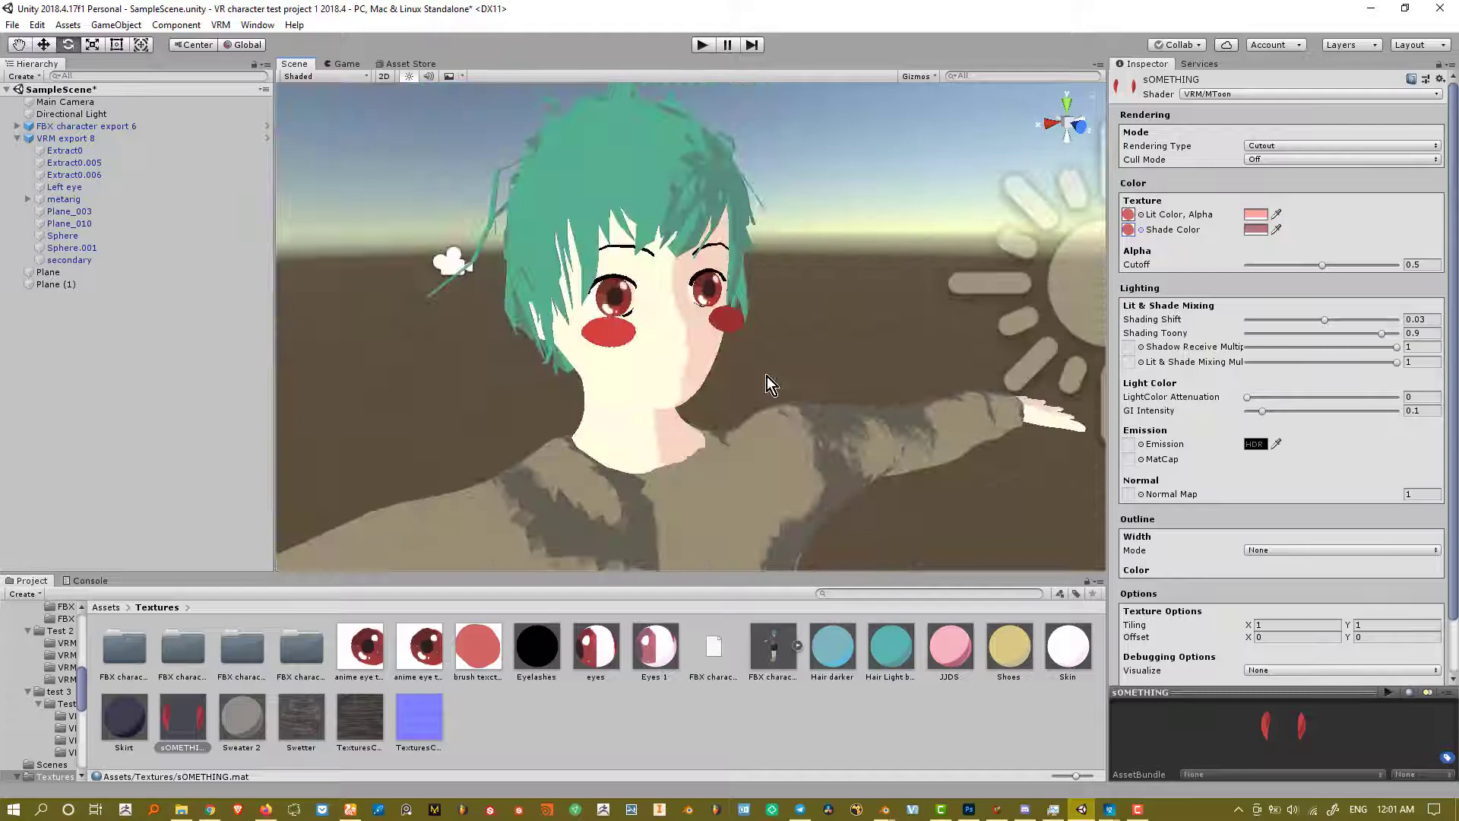
- Switch to Photoshop to view the soft red brush painting, and return to Unity
mouse_move(969, 809)
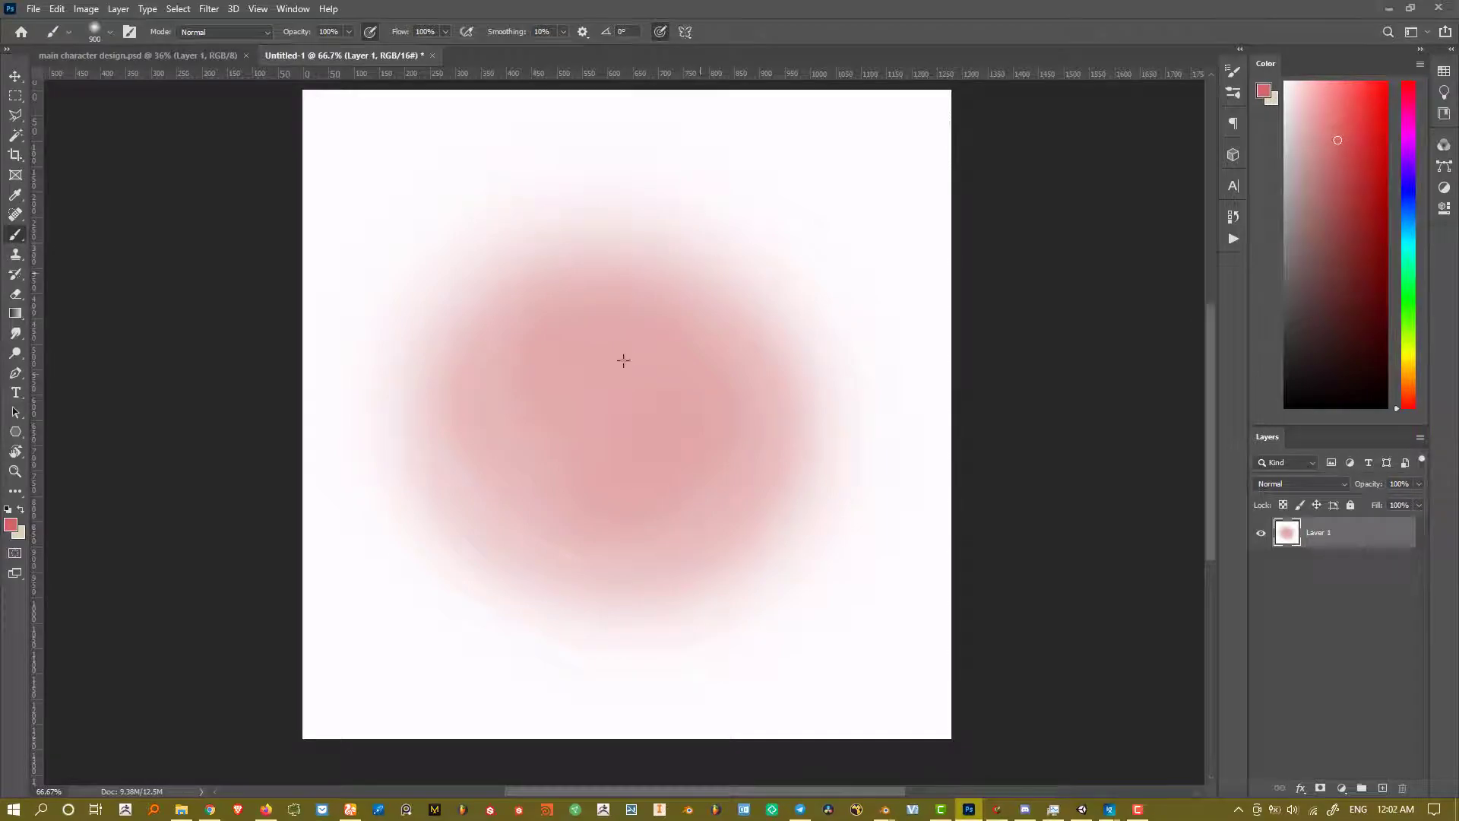
click(1389, 9)
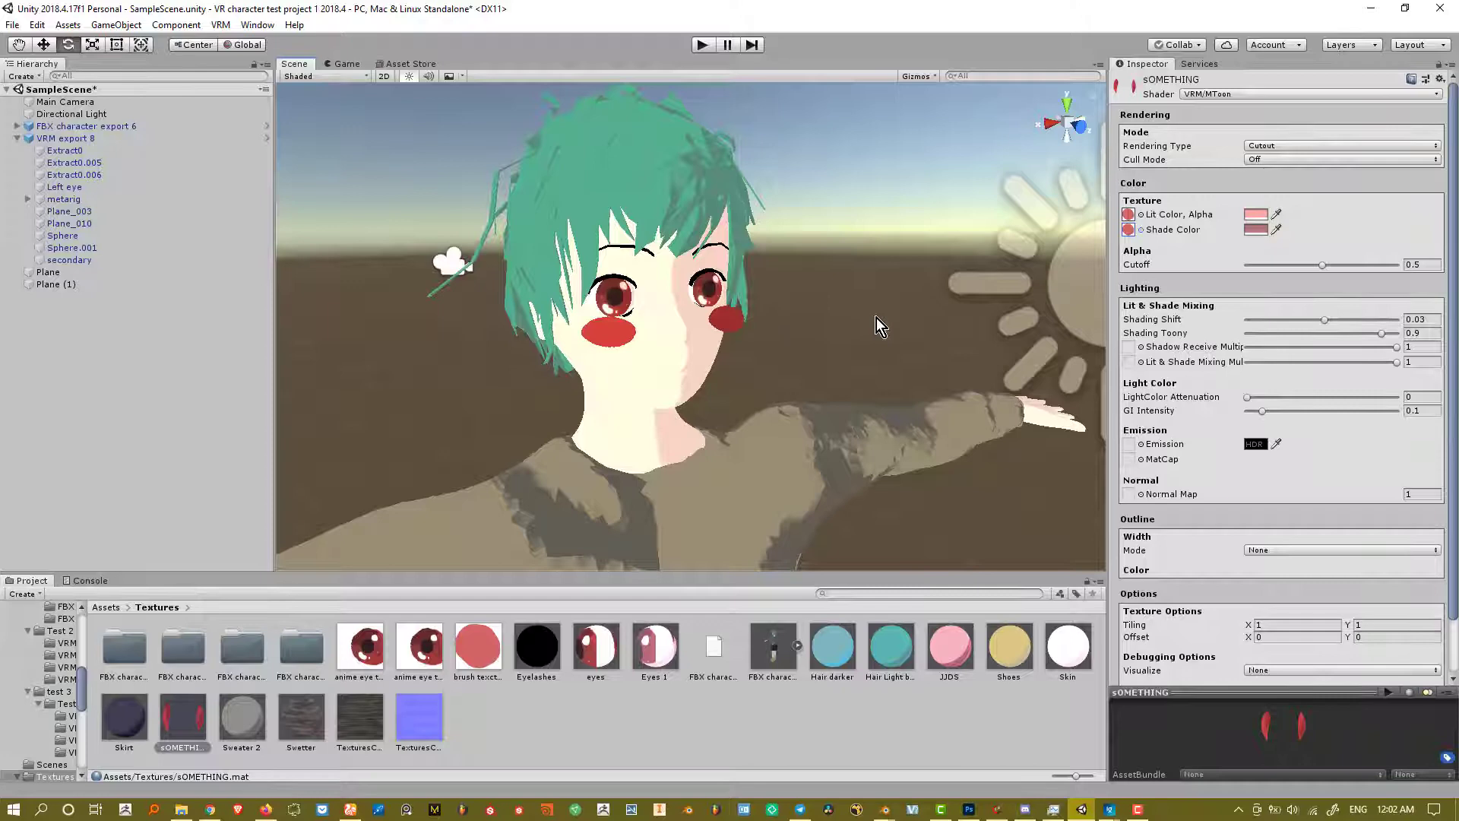
- Set the sOMETHING material's Rendering Type to Transparent and examine the soft blush edges on both cheeks from several angles
click(1285, 146)
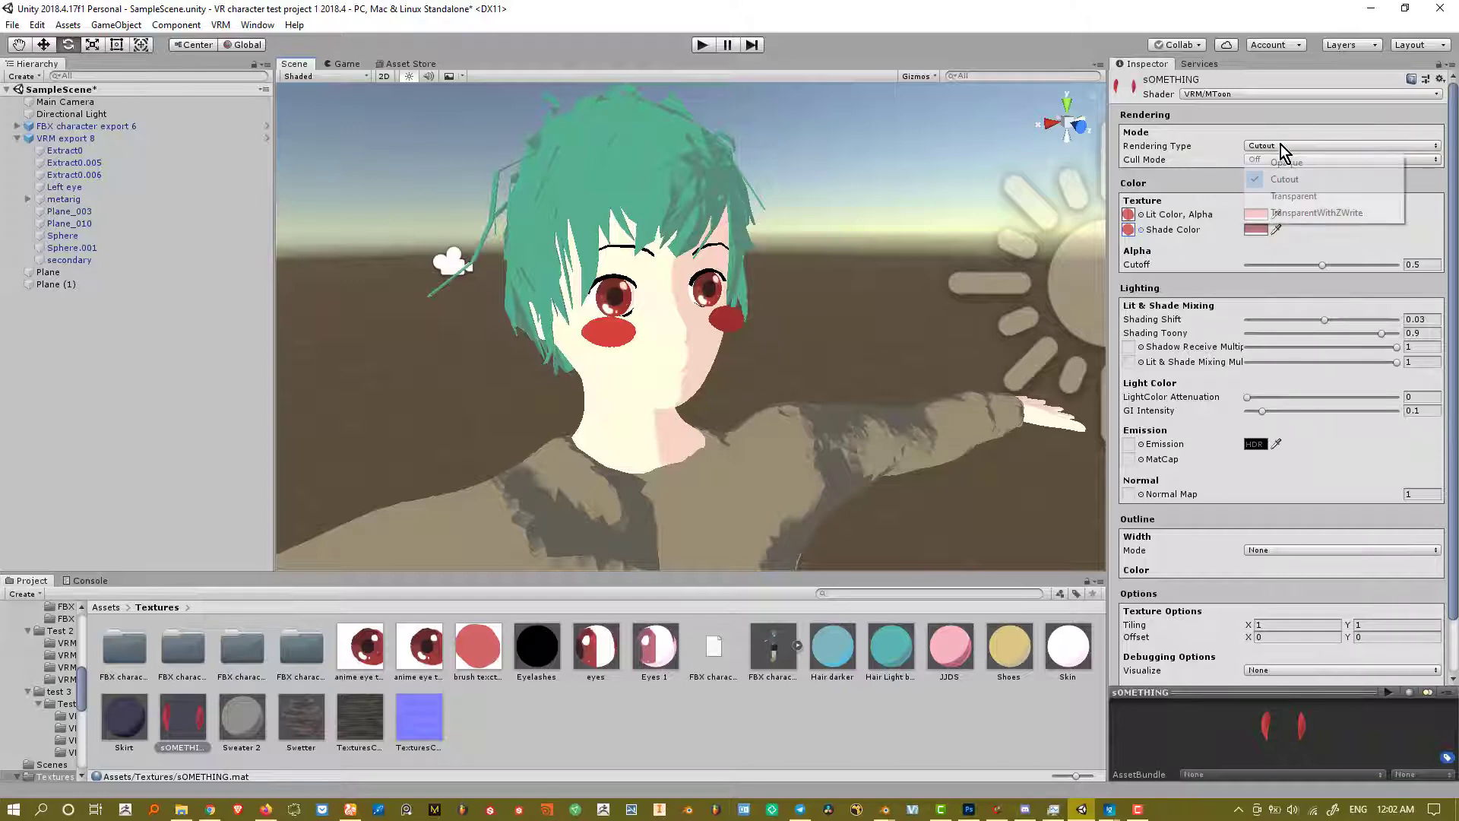
click(1301, 196)
scroll(701, 328, up, 5)
scroll(701, 320, down, 7)
mouse_move(717, 327)
alt+mouse_down()
mouse_move(851, 339)
mouse_move(721, 339)
alt+mouse_up()
middle_drag(720, 338, 784, 313)
alt+drag(768, 331, 705, 339)
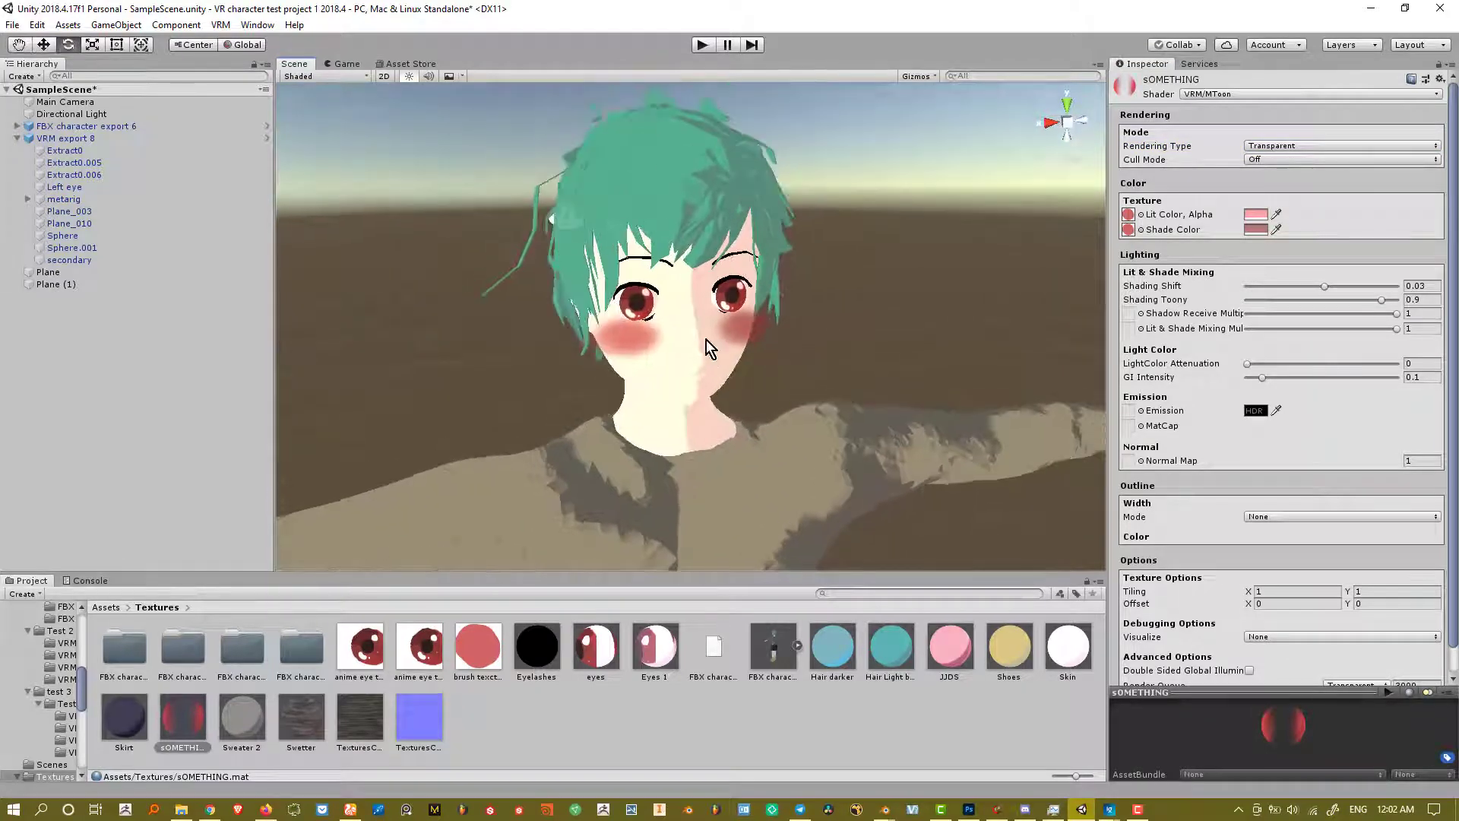
alt+drag(862, 329, 739, 312)
scroll(897, 313, up, 5)
scroll(891, 320, down, 8)
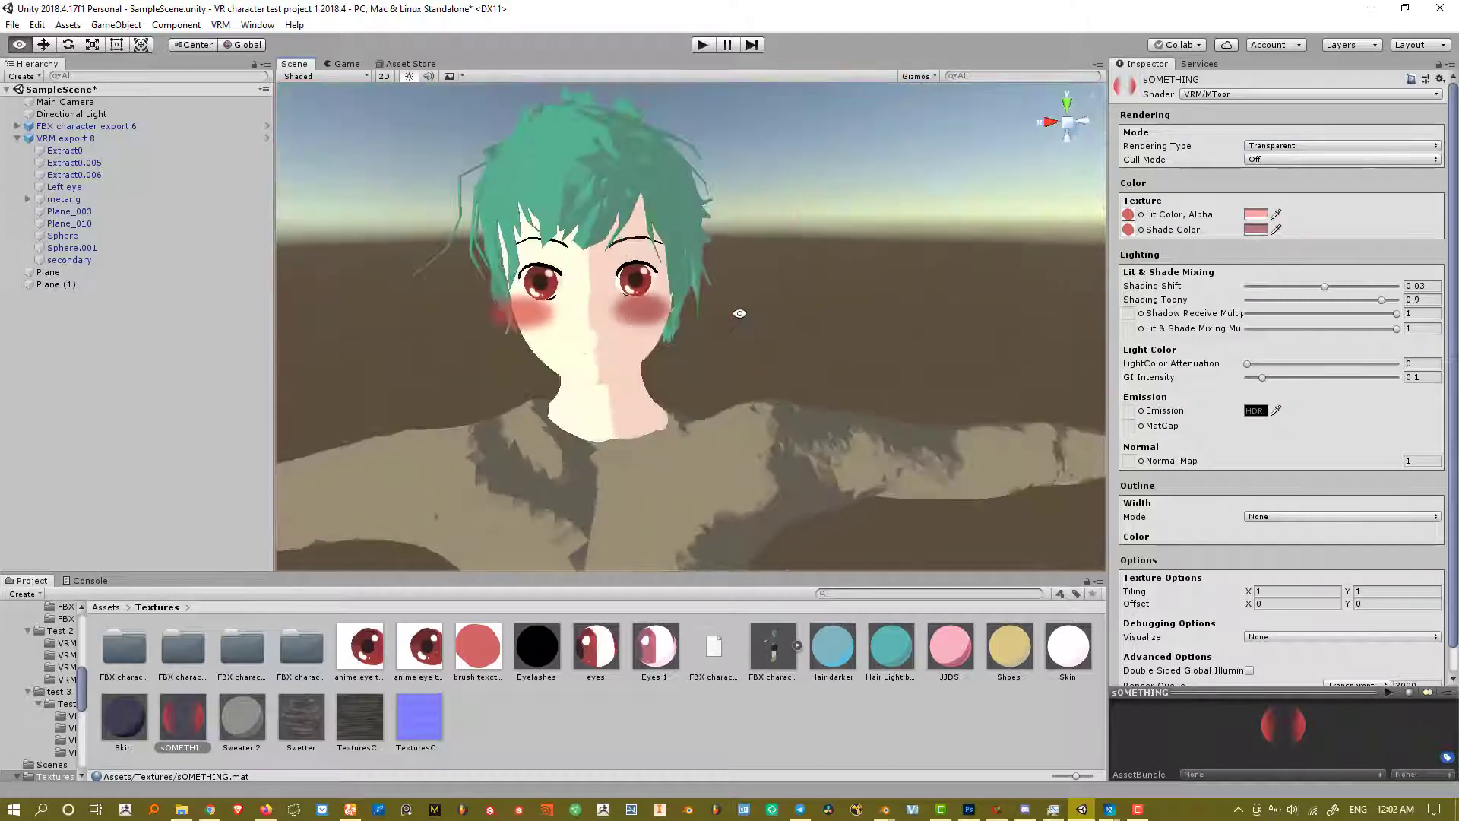
middle_drag(652, 335, 752, 362)
scroll(769, 293, up, 6)
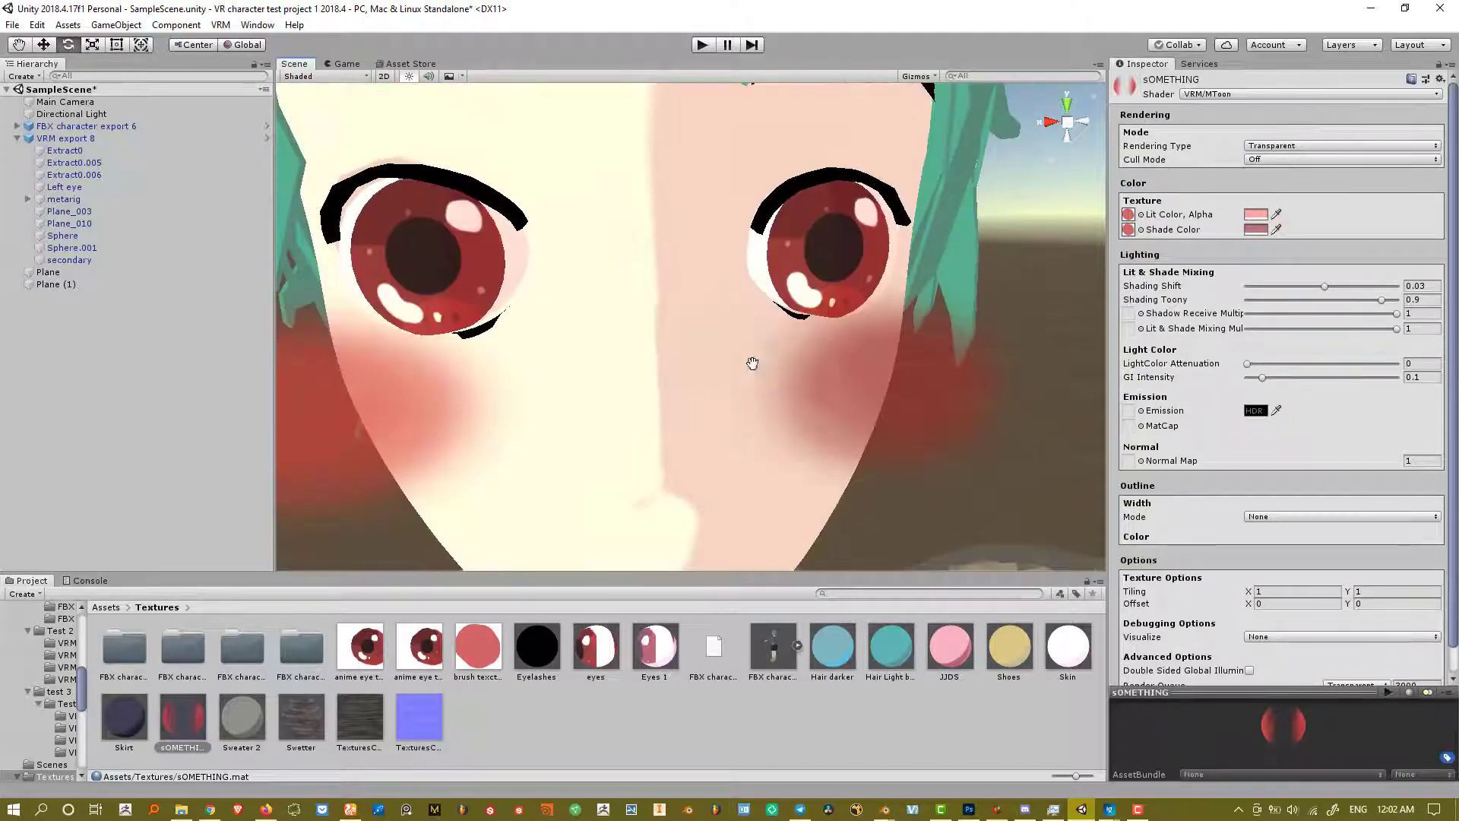
scroll(762, 354, down, 6)
- Set the sOMETHING material's Rendering Type to TransparentWithZWrite and look at the face from another angle
click(1310, 147)
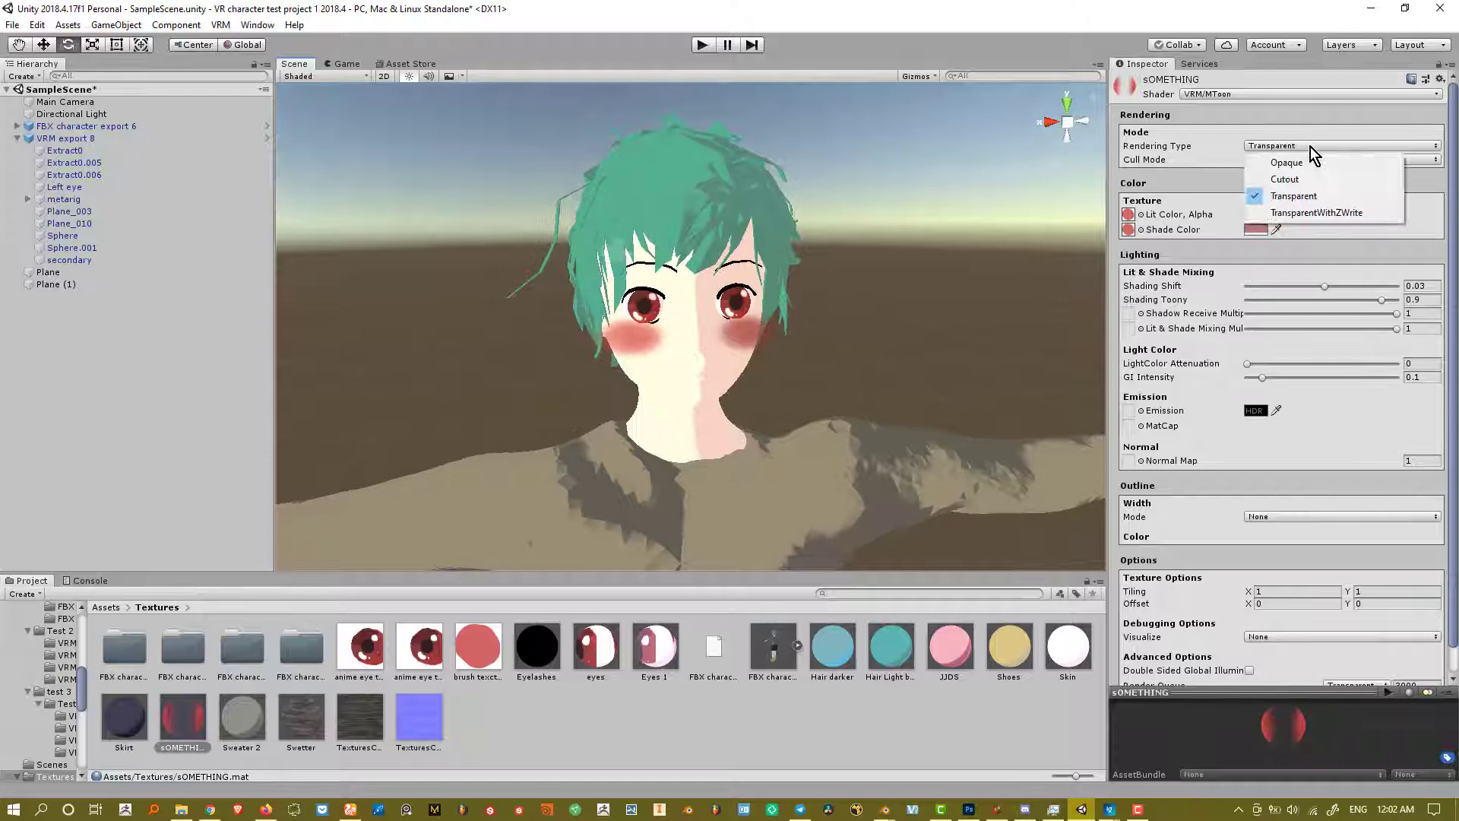
click(1307, 213)
alt+drag(762, 368, 856, 329)
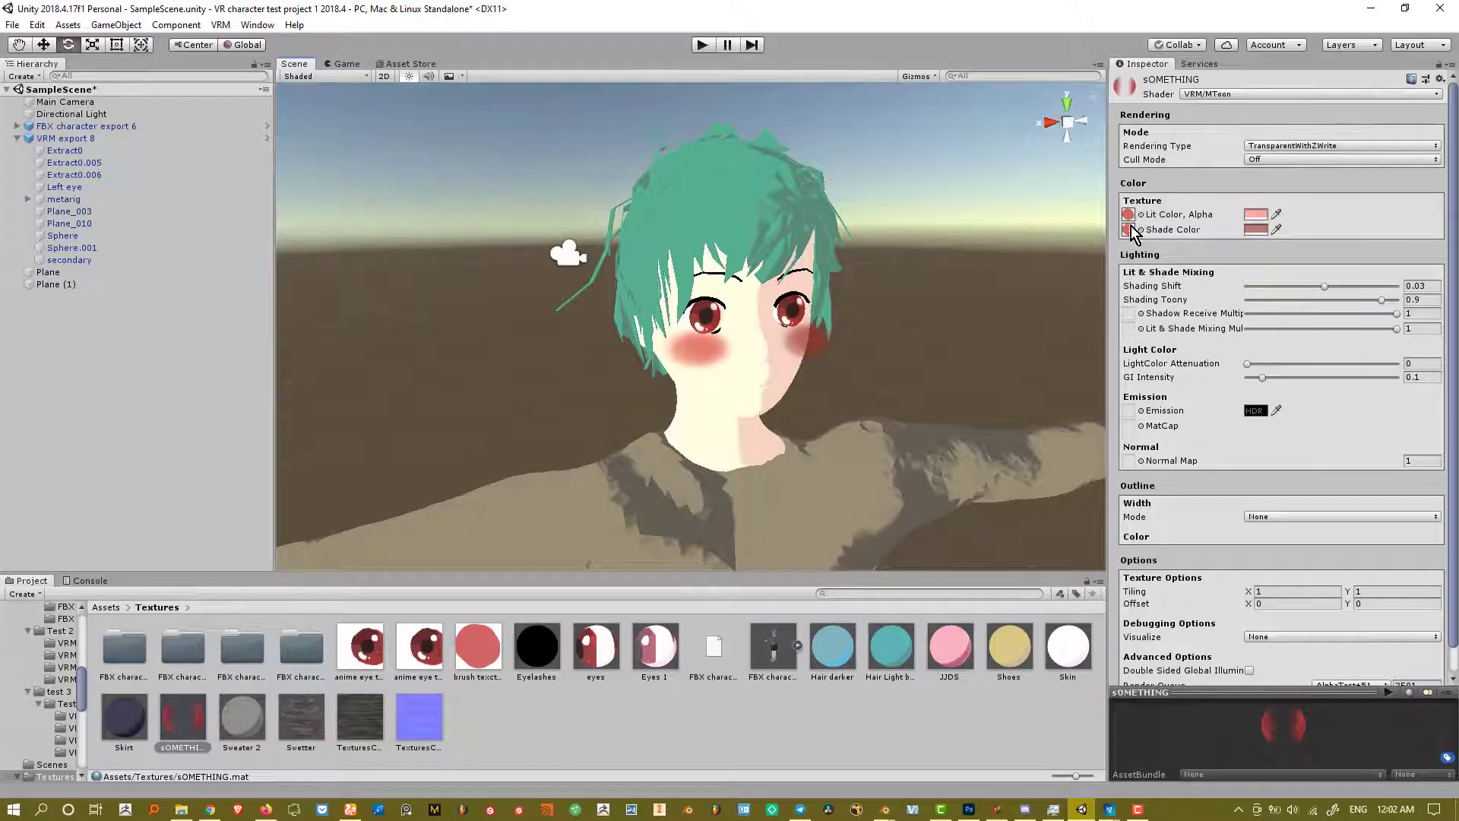
- Switch the sOMETHING material's Rendering Type through Transparent and Cutout to Opaque and compare the cheek planes
click(1280, 145)
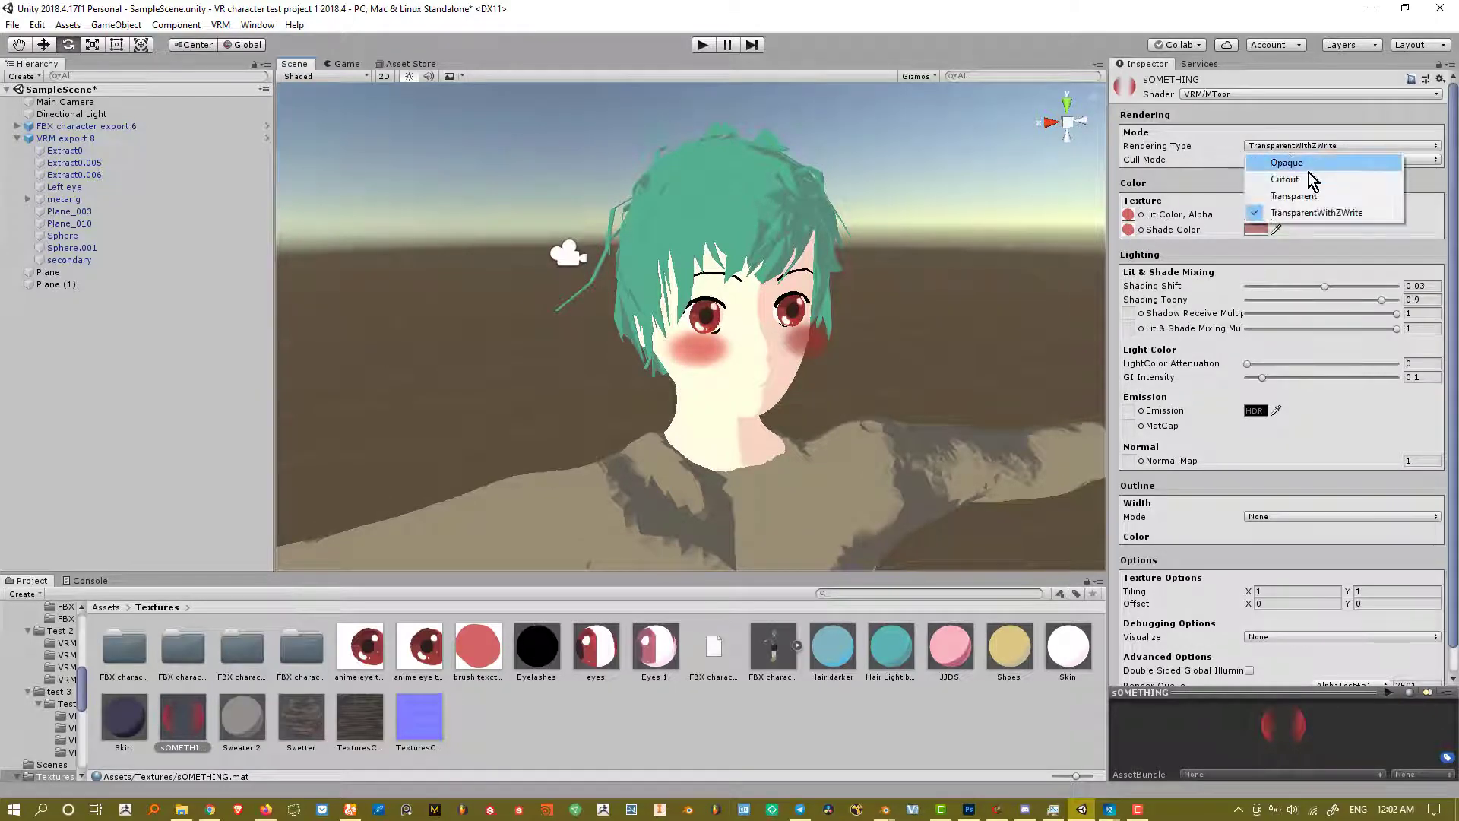
click(1308, 199)
click(1303, 146)
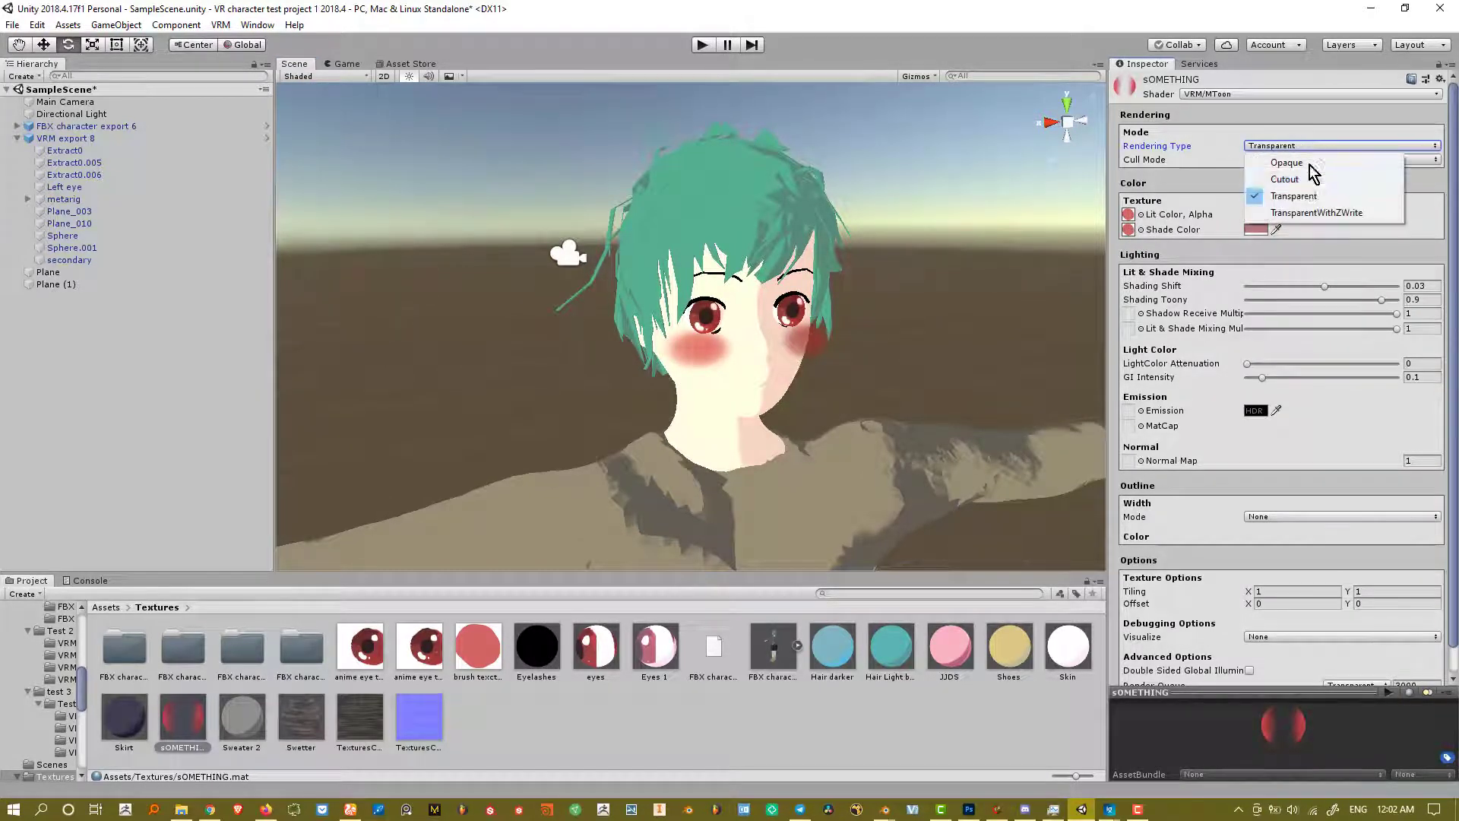
click(1304, 180)
click(1304, 146)
click(1292, 162)
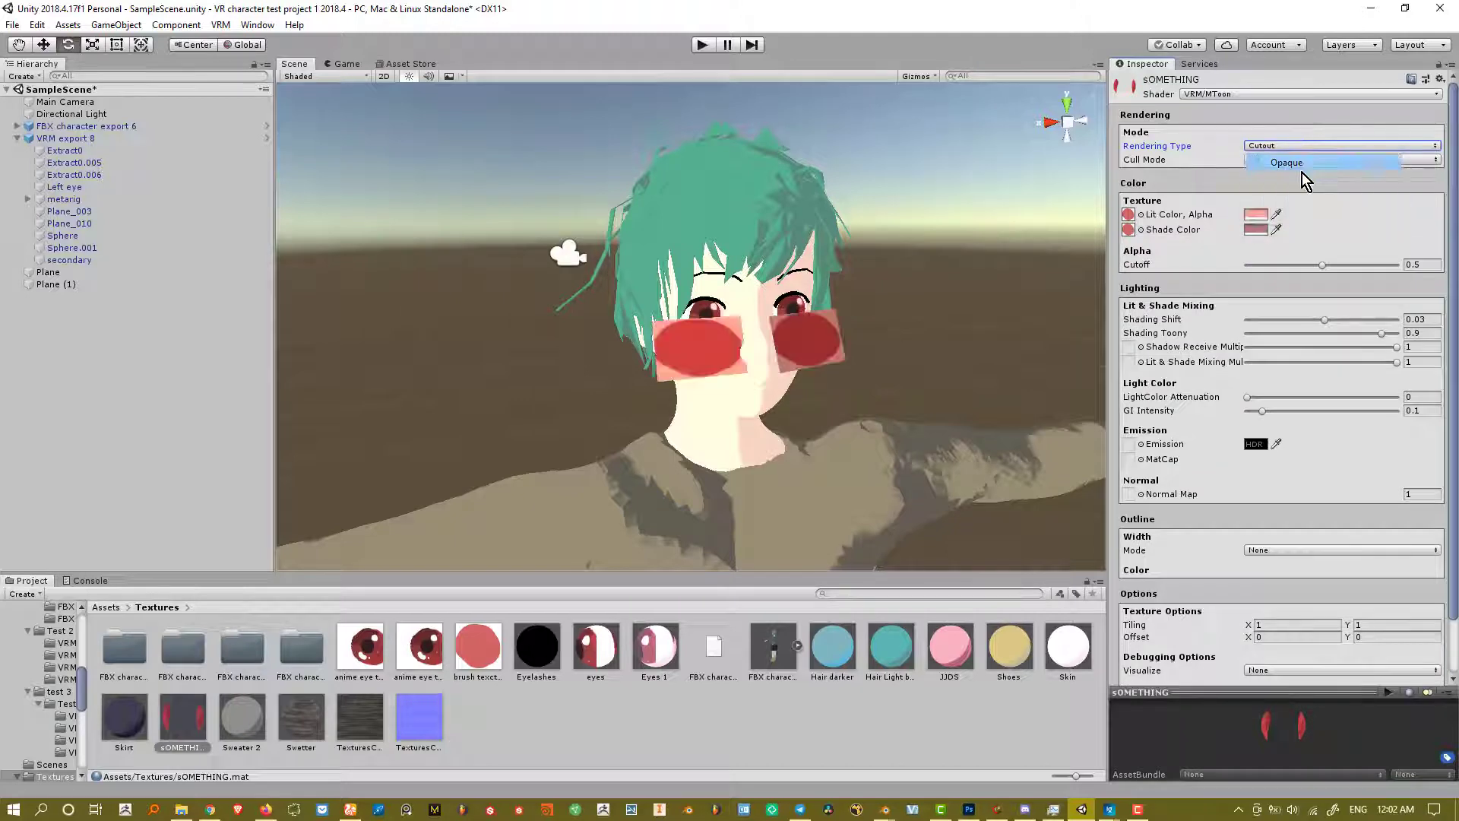
alt+drag(785, 377, 803, 381)
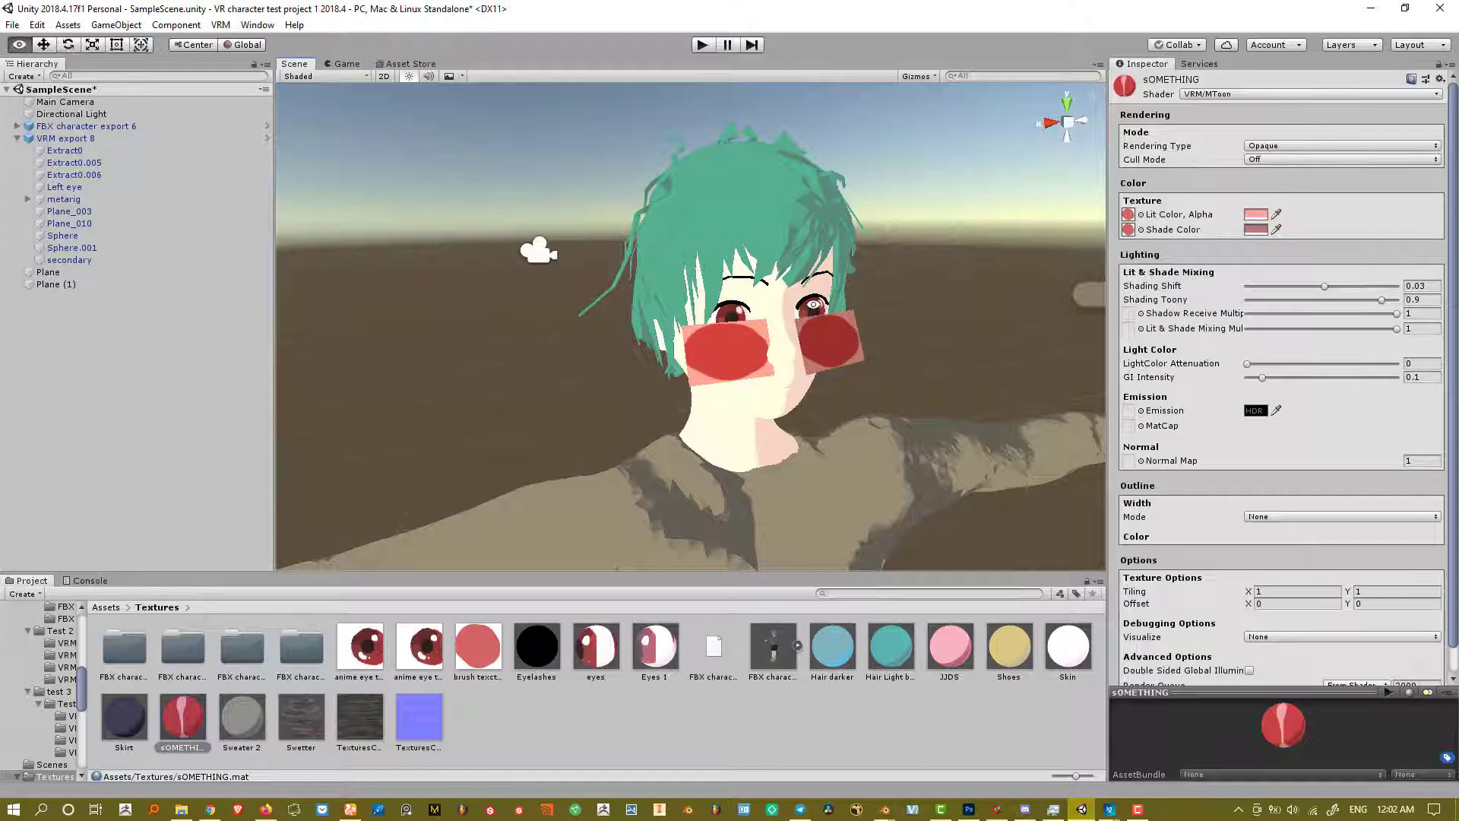
alt+drag(813, 304, 787, 339)
- Change the sOMETHING material's shader to VRM/UnlitCutout and look at the cheeks from the side
click(1210, 94)
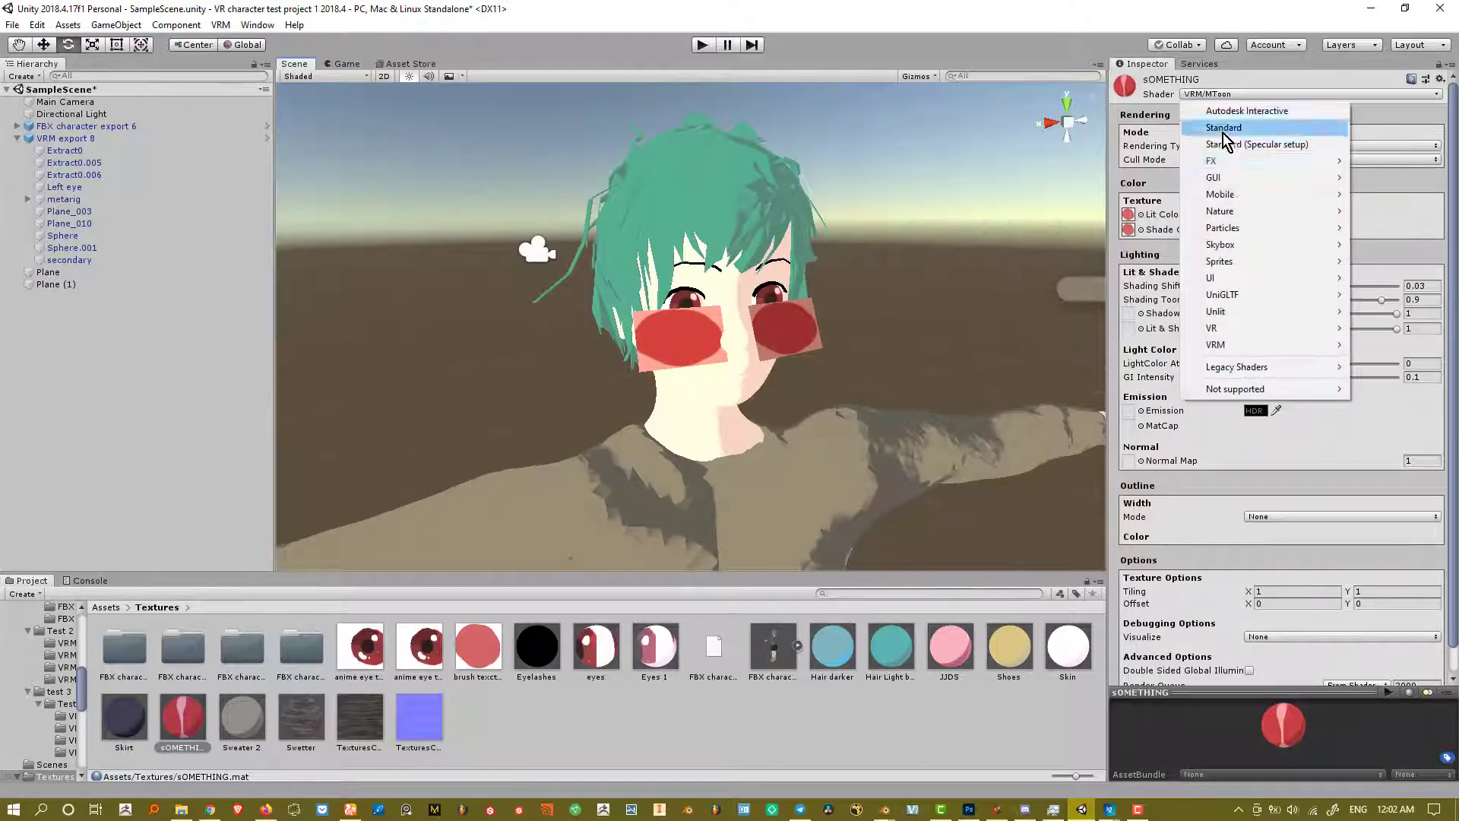
mouse_move(1220, 346)
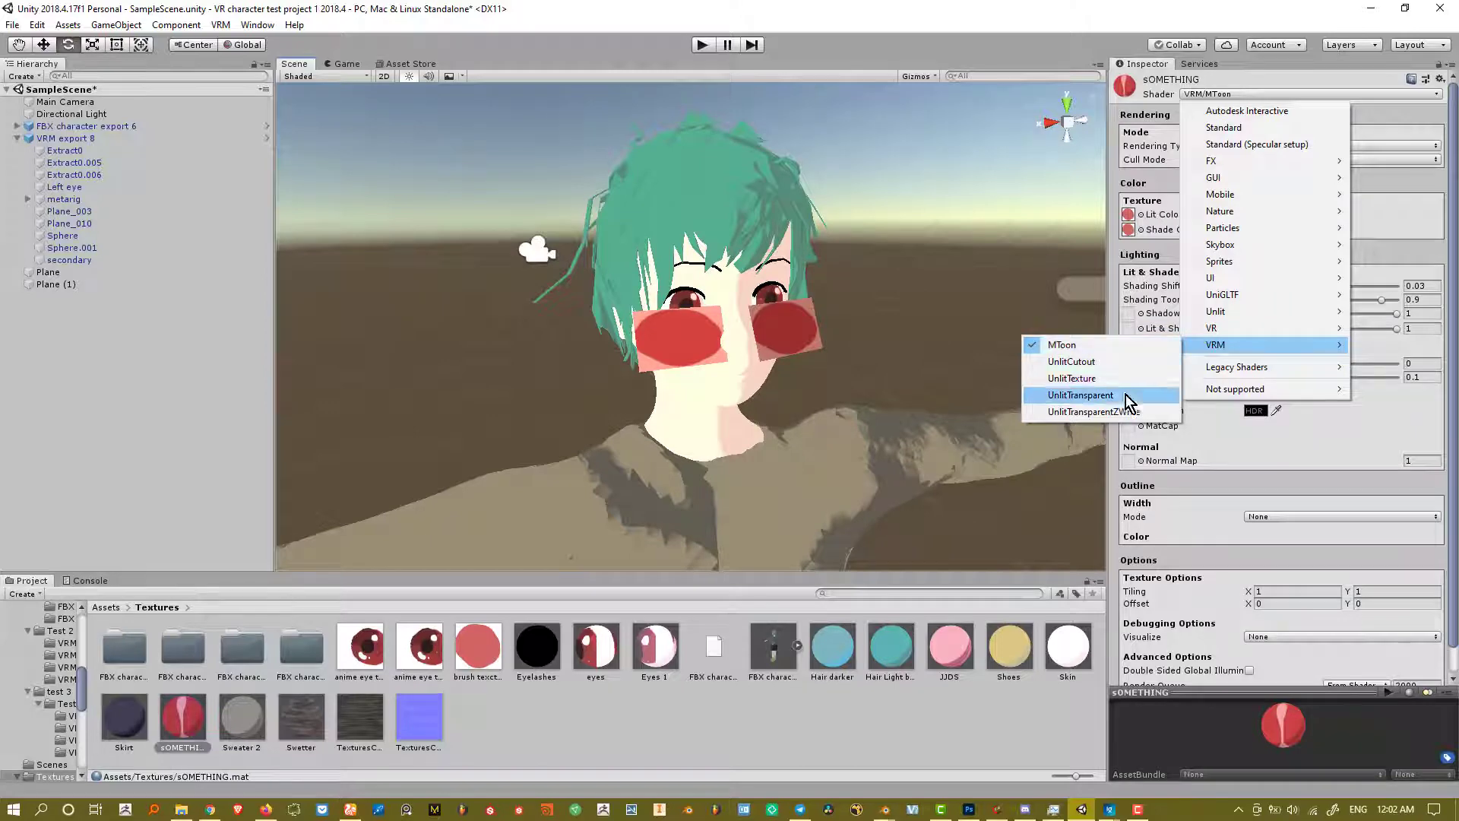
click(1107, 365)
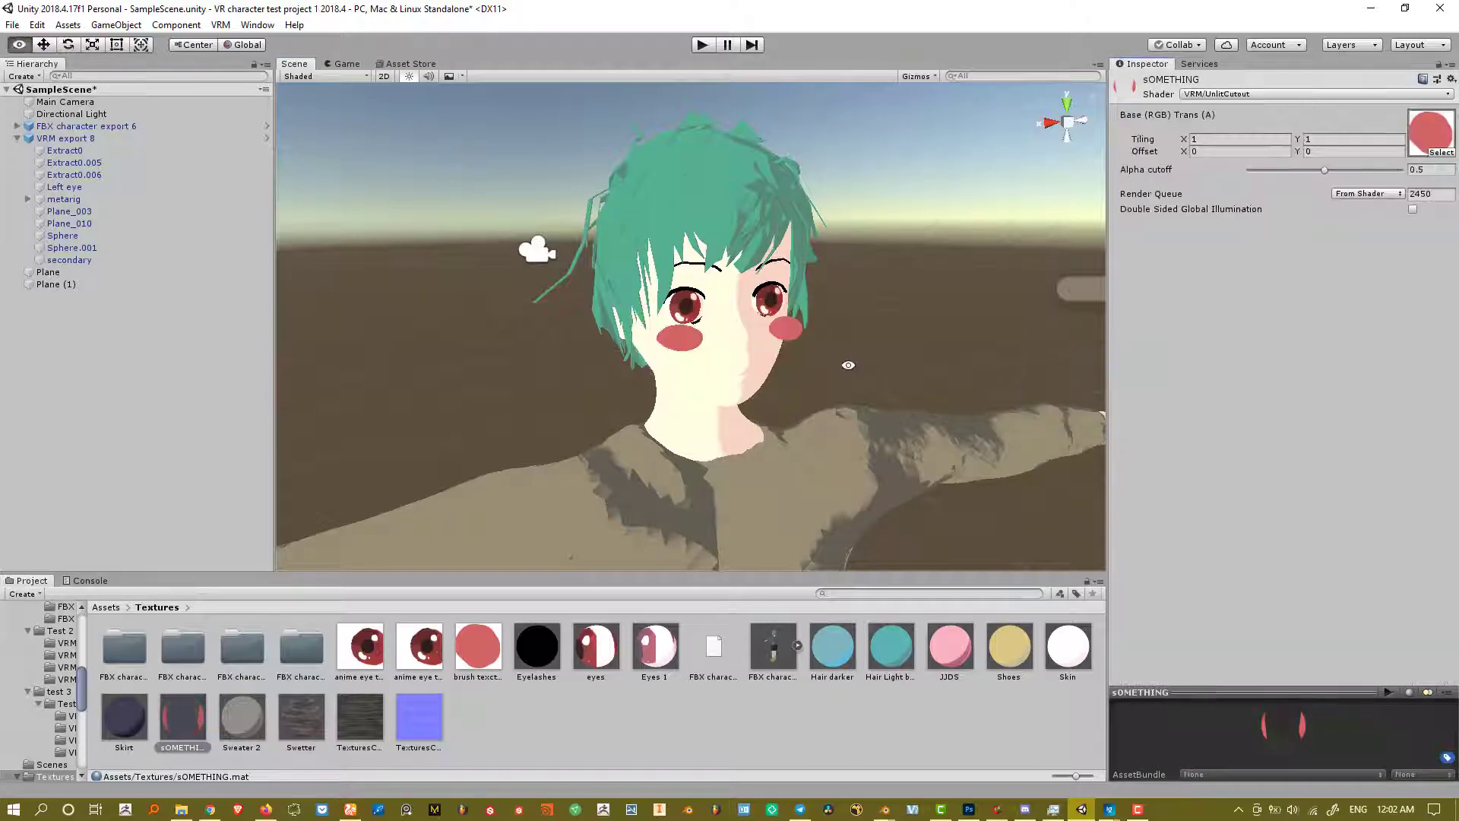
mouse_move(848, 365)
alt+mouse_down()
mouse_move(821, 381)
mouse_move(920, 345)
mouse_move(822, 359)
alt+mouse_up()
- Select the Directional Light and rotate it to about X -54.4, Y -108.2, Z -67.7
click(956, 306)
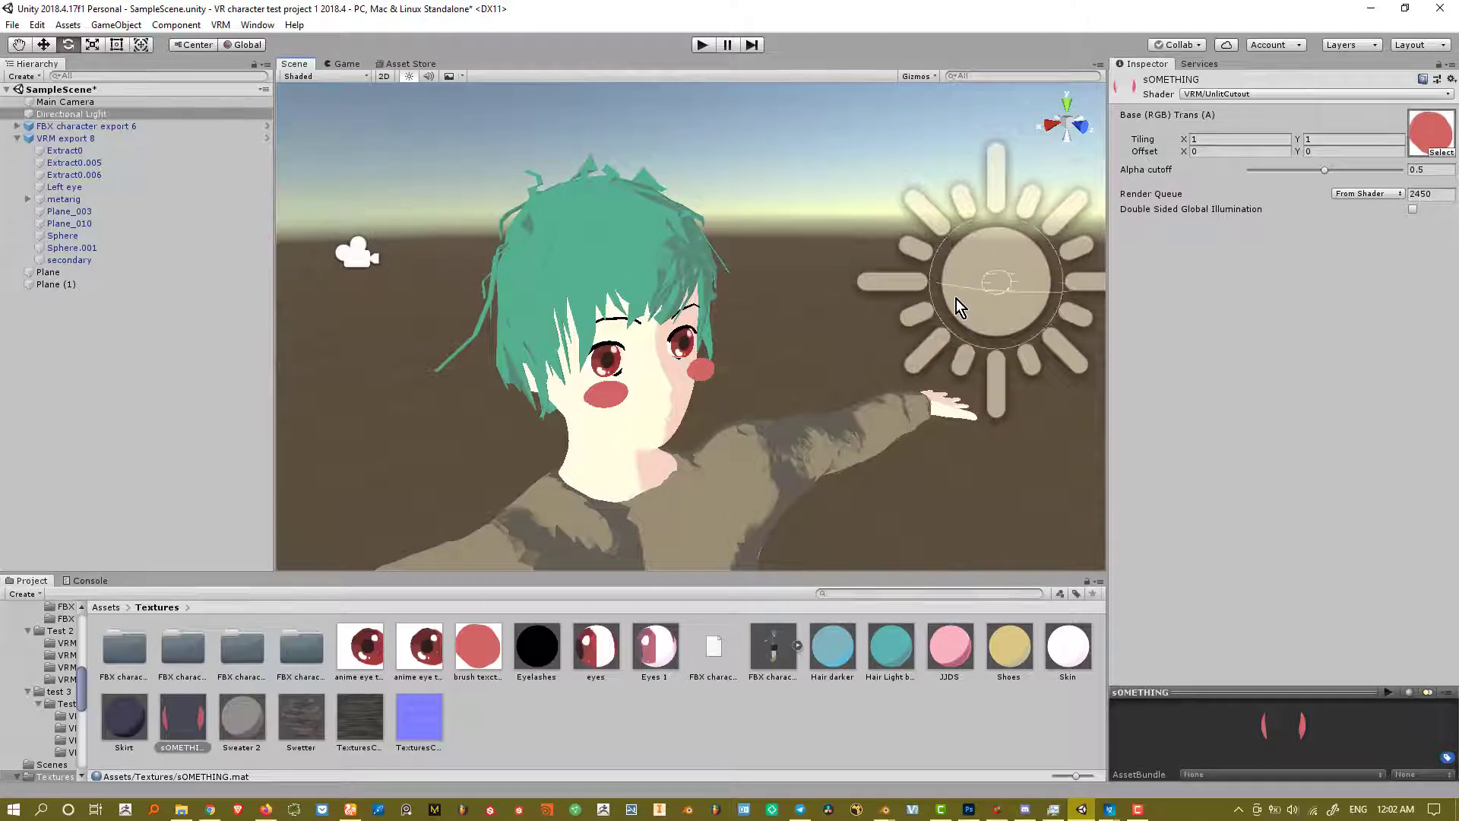
scroll(720, 409, up, 5)
scroll(673, 418, down, 5)
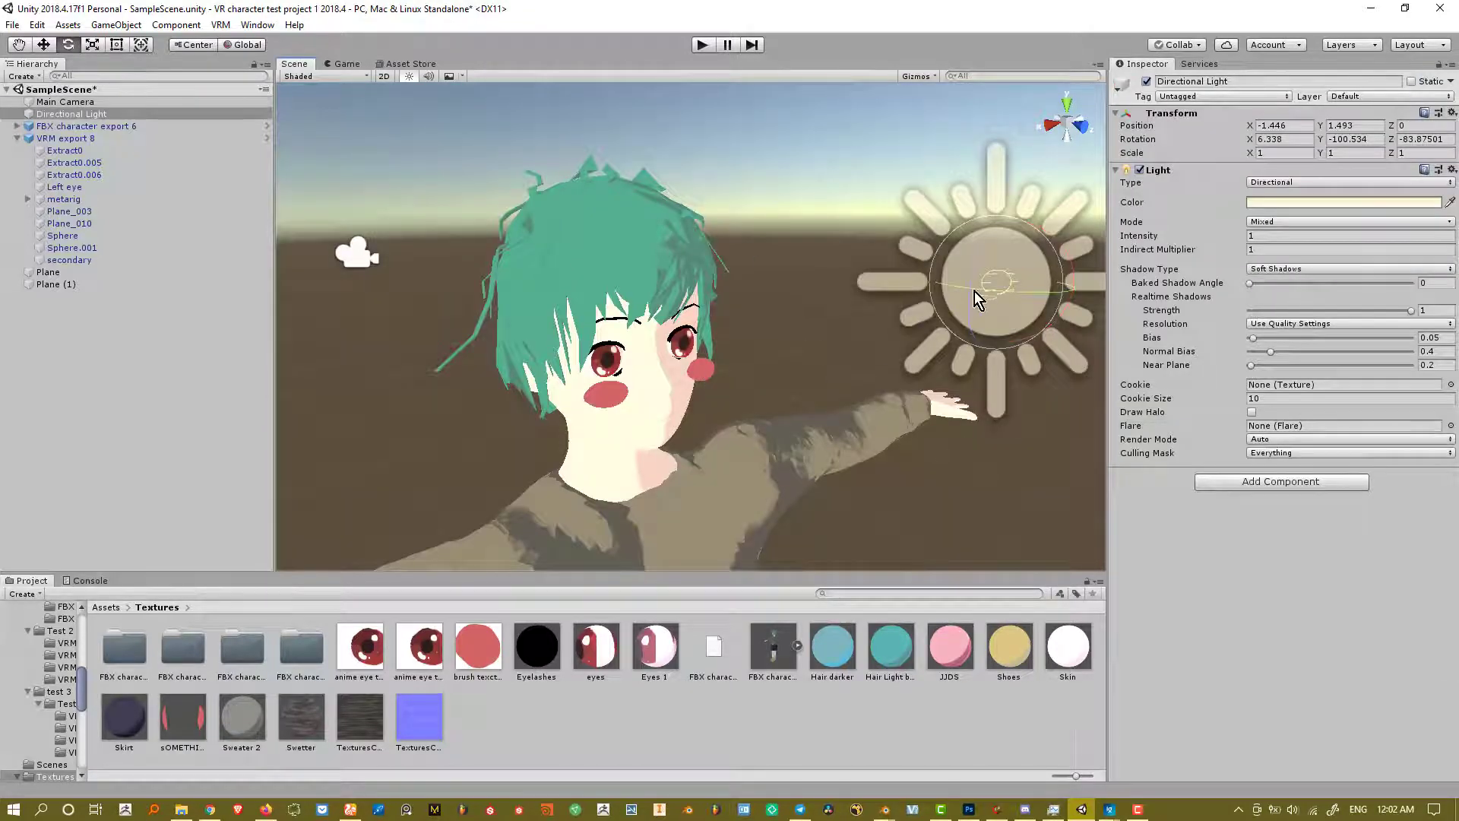
drag(983, 256, 886, 345)
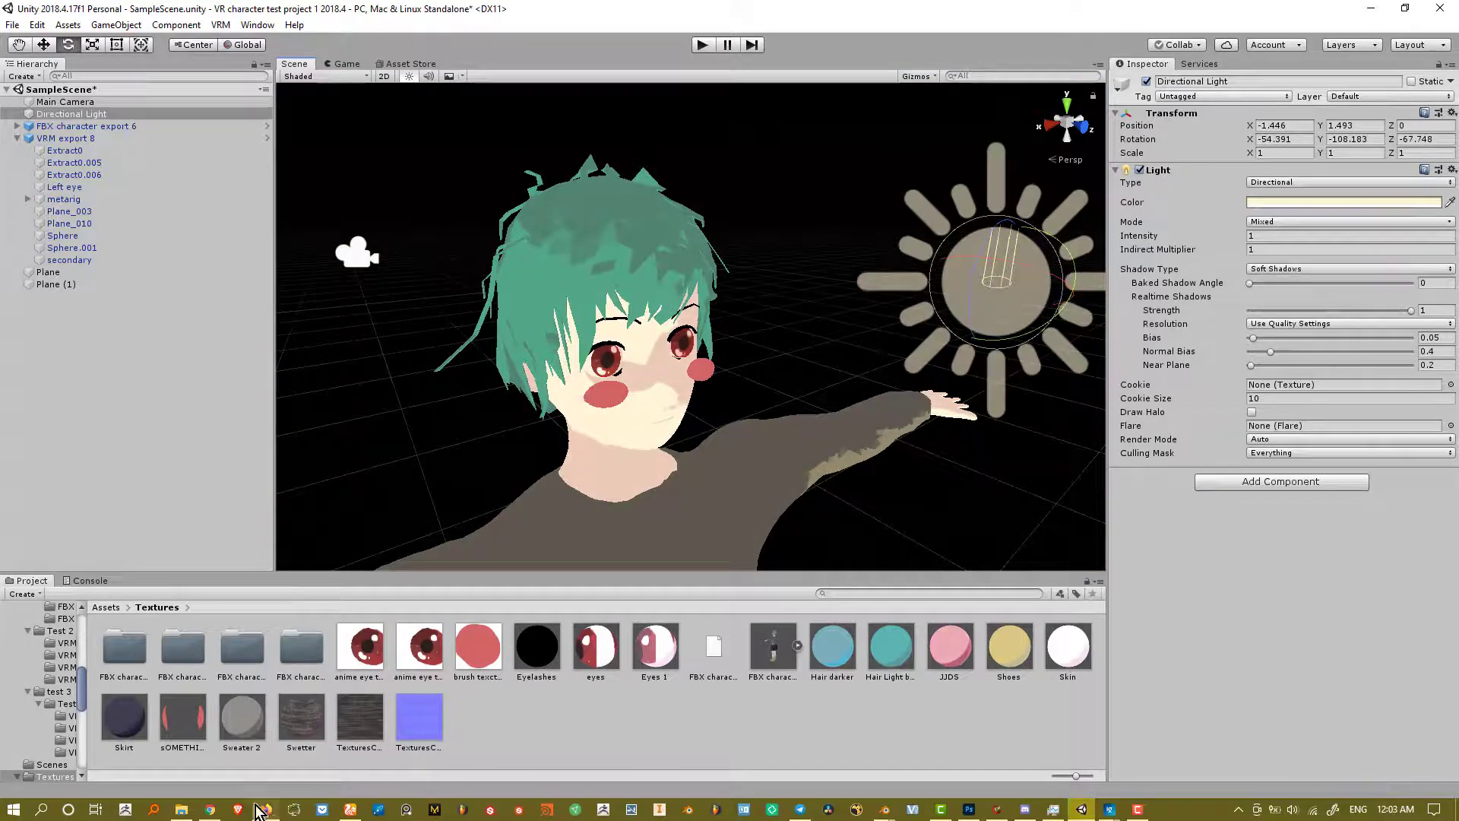
- Apply the sOMETHING material to the character's skin and look at the whole upper body
drag(199, 709, 628, 436)
scroll(699, 465, down, 8)
middle_drag(700, 480, 755, 360)
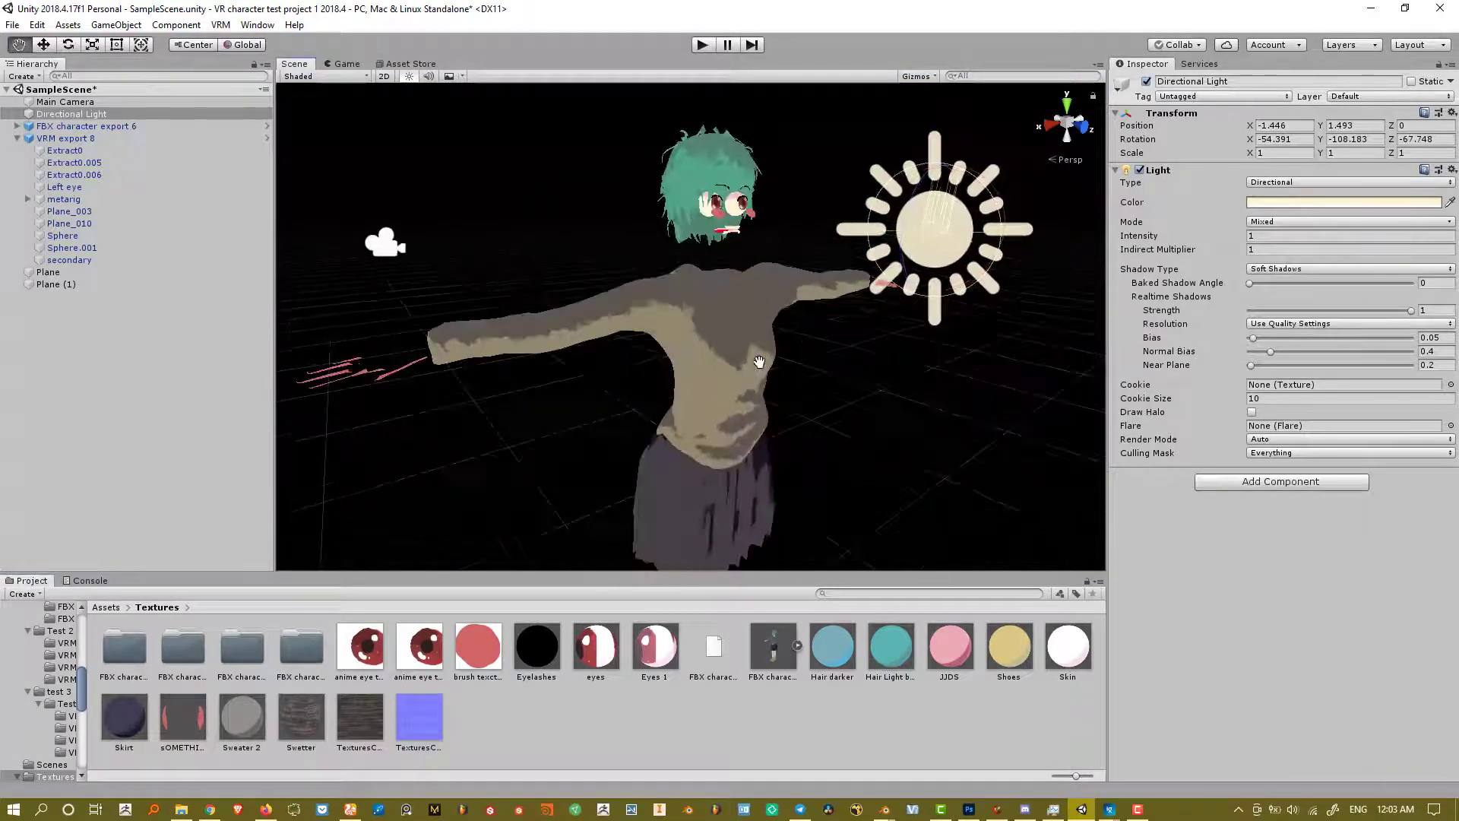
- Turn the Directional Light to about X -57.2, Y -168.6, Z -7 and look at the character's lighting
mouse_move(999, 221)
mouse_down()
mouse_move(801, 295)
mouse_move(956, 313)
mouse_move(900, 126)
mouse_move(668, 275)
mouse_move(869, 159)
mouse_move(900, 211)
mouse_move(832, 175)
mouse_move(856, 194)
mouse_up()
middle_drag(714, 267, 705, 341)
scroll(729, 357, up, 4)
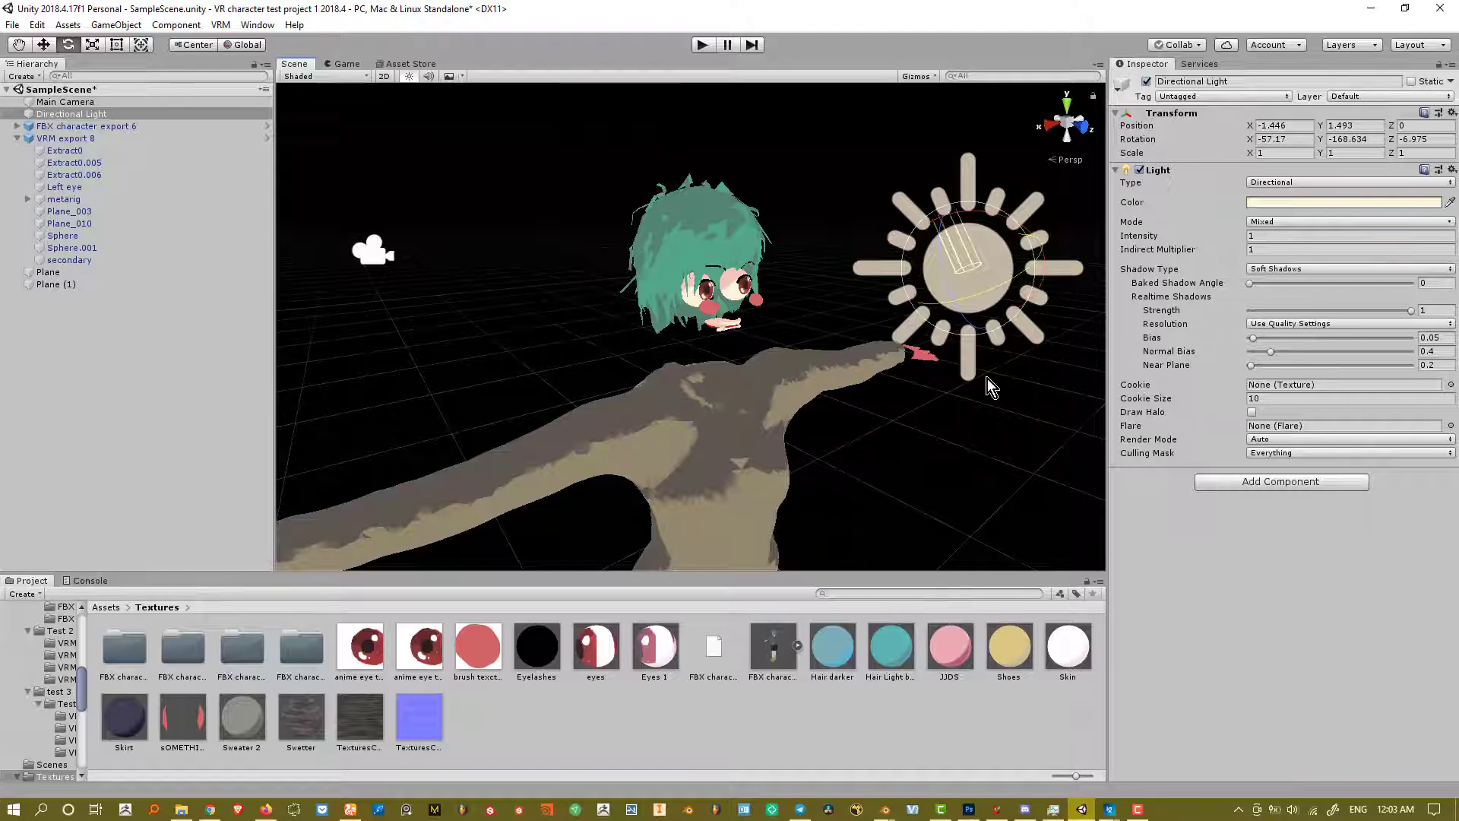
- Change the sOMETHING material's shader to VRM/UnlitTexture and look at the character's face and cheeks
click(204, 733)
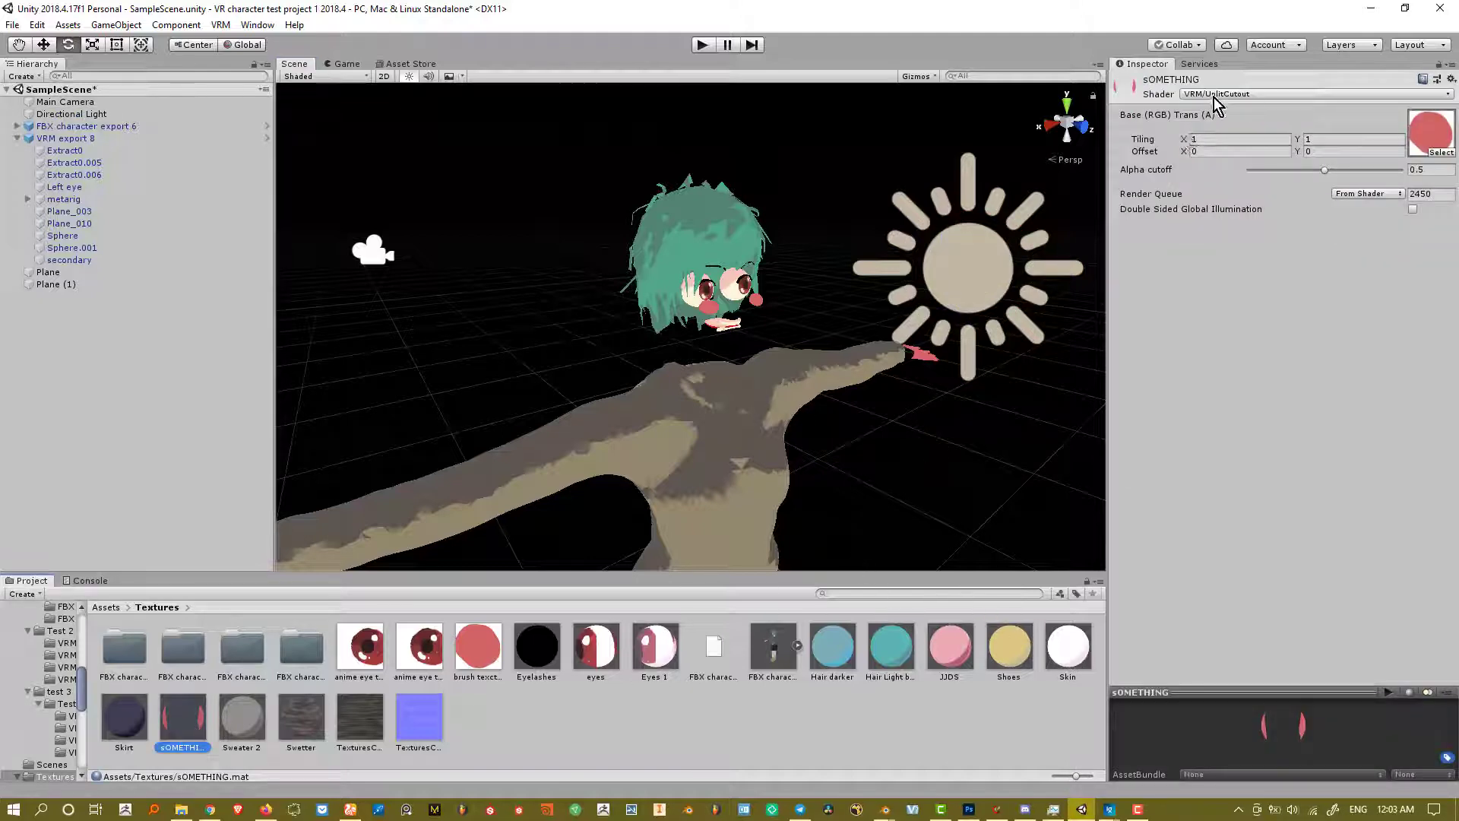
click(1214, 95)
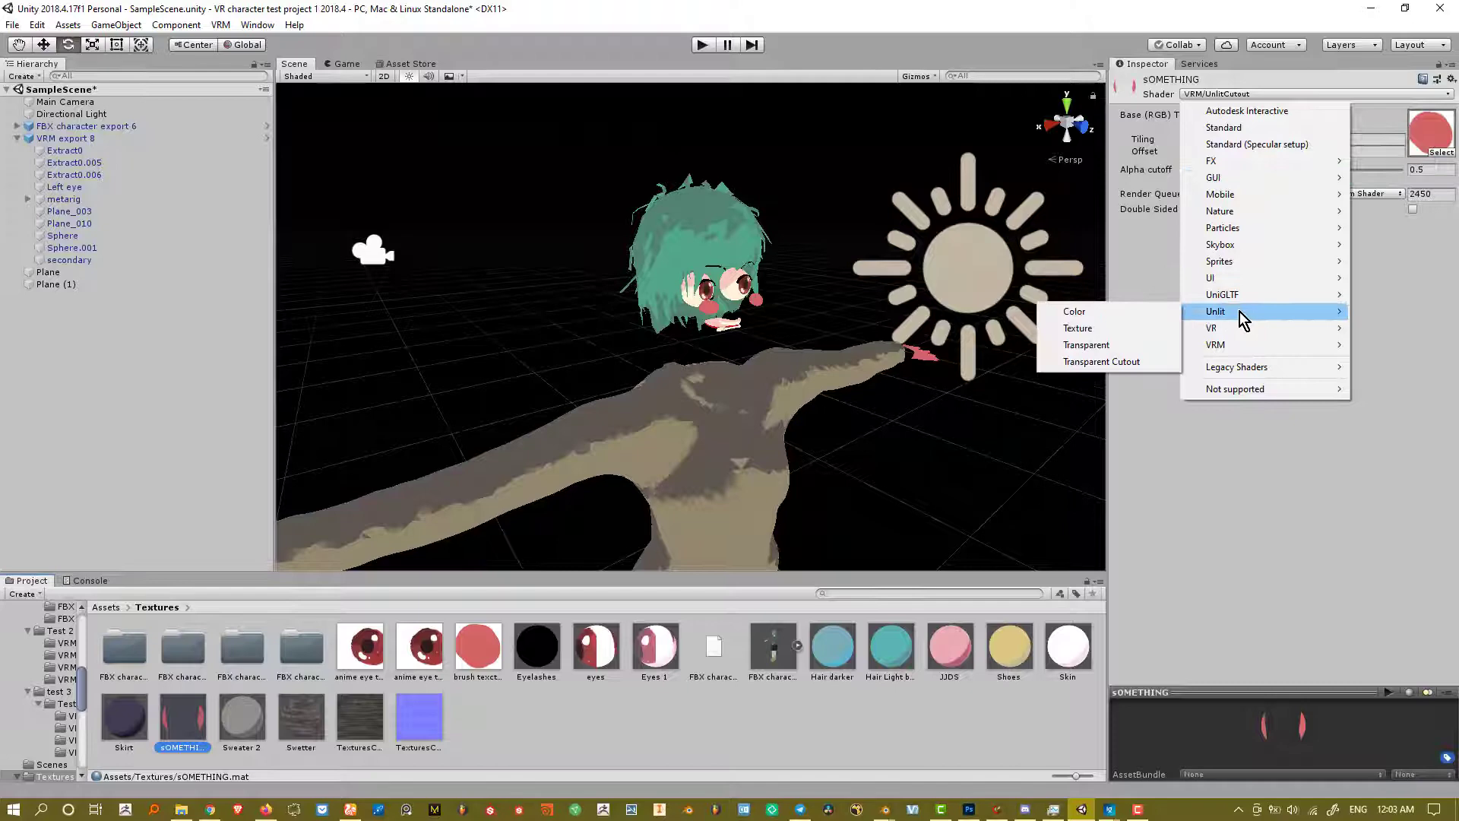
mouse_move(1237, 349)
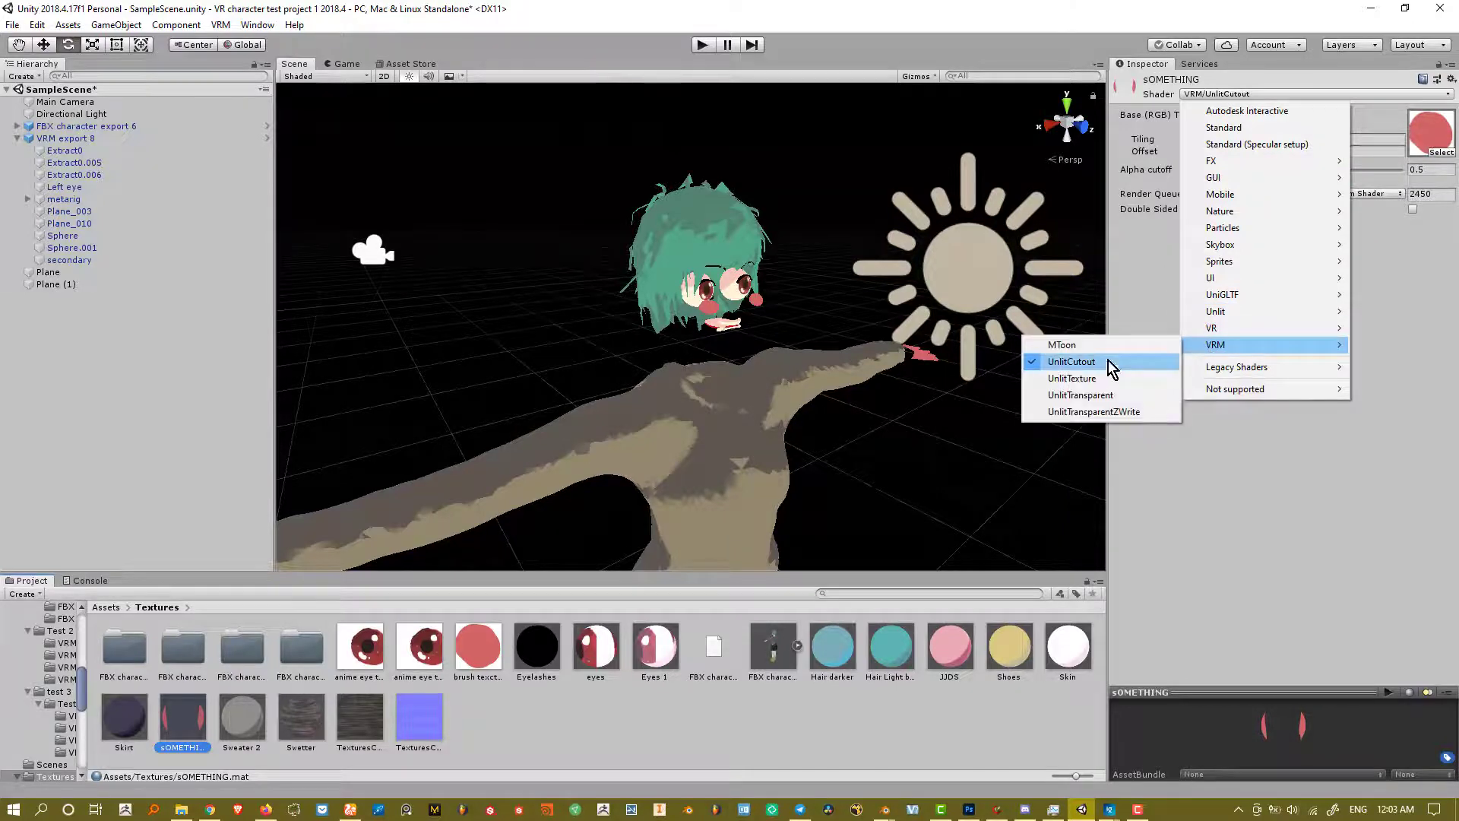
click(1095, 383)
mouse_move(915, 326)
alt+mouse_down()
mouse_move(798, 316)
mouse_move(900, 327)
mouse_move(915, 349)
alt+mouse_up()
middle_drag(915, 349, 883, 354)
scroll(883, 354, up, 3)
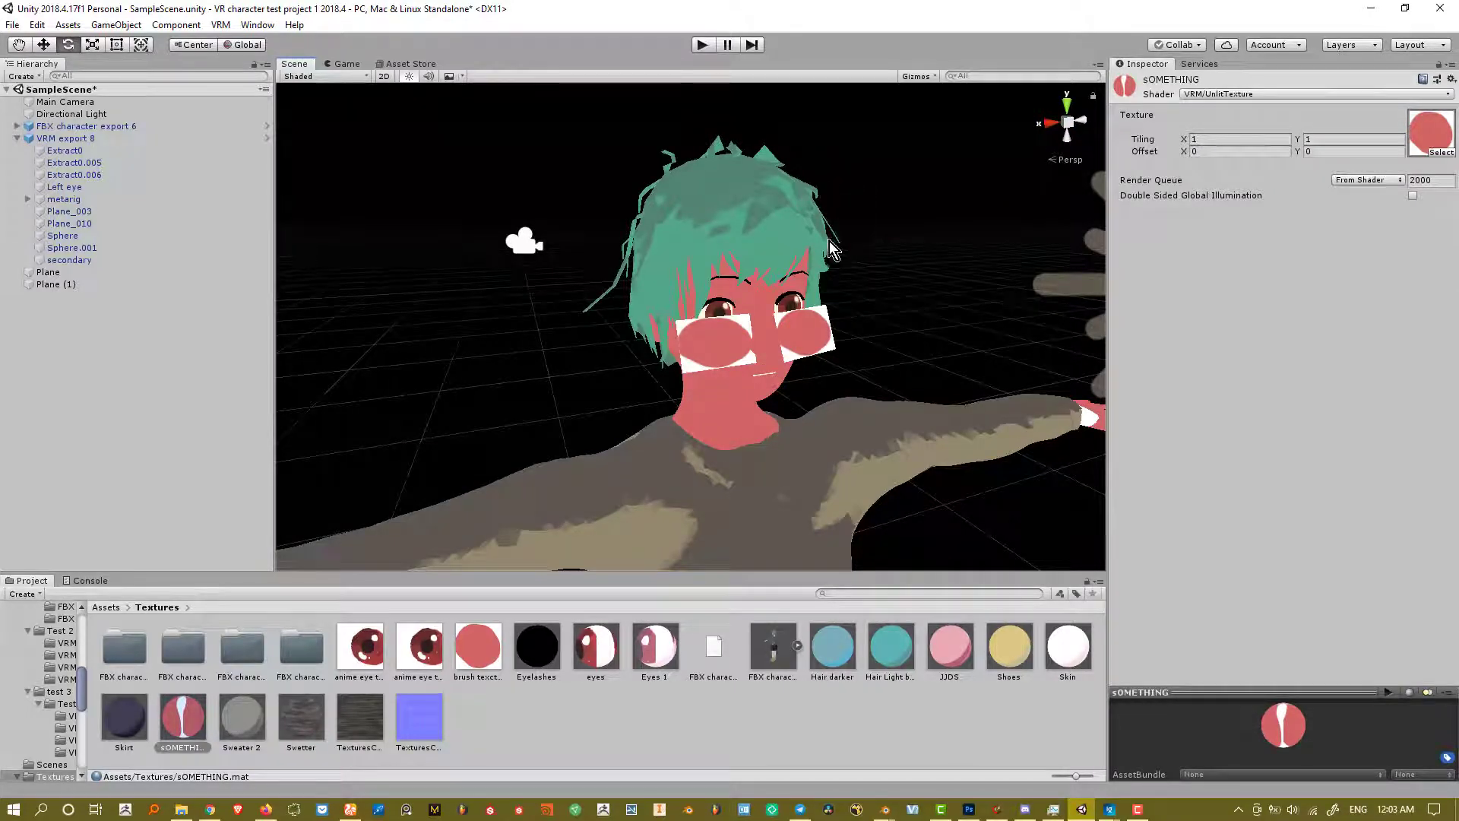
- Rotate the Directional Light to about X -36.6, Y -181.4, Z 8 and look at the character's lighting
scroll(892, 367, down, 5)
click(956, 327)
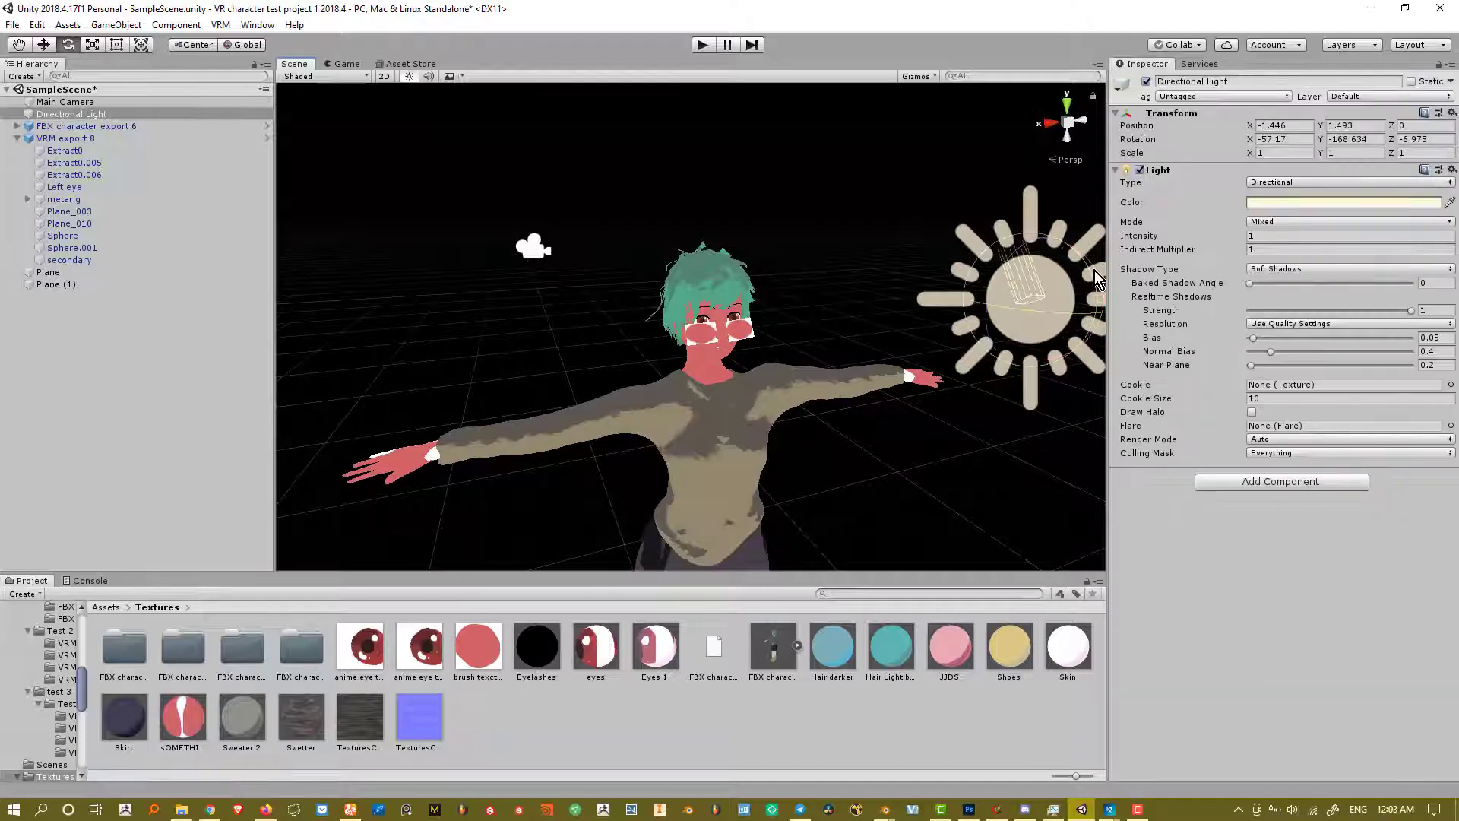
mouse_move(1095, 272)
mouse_down()
mouse_move(1046, 307)
mouse_move(1021, 272)
mouse_up()
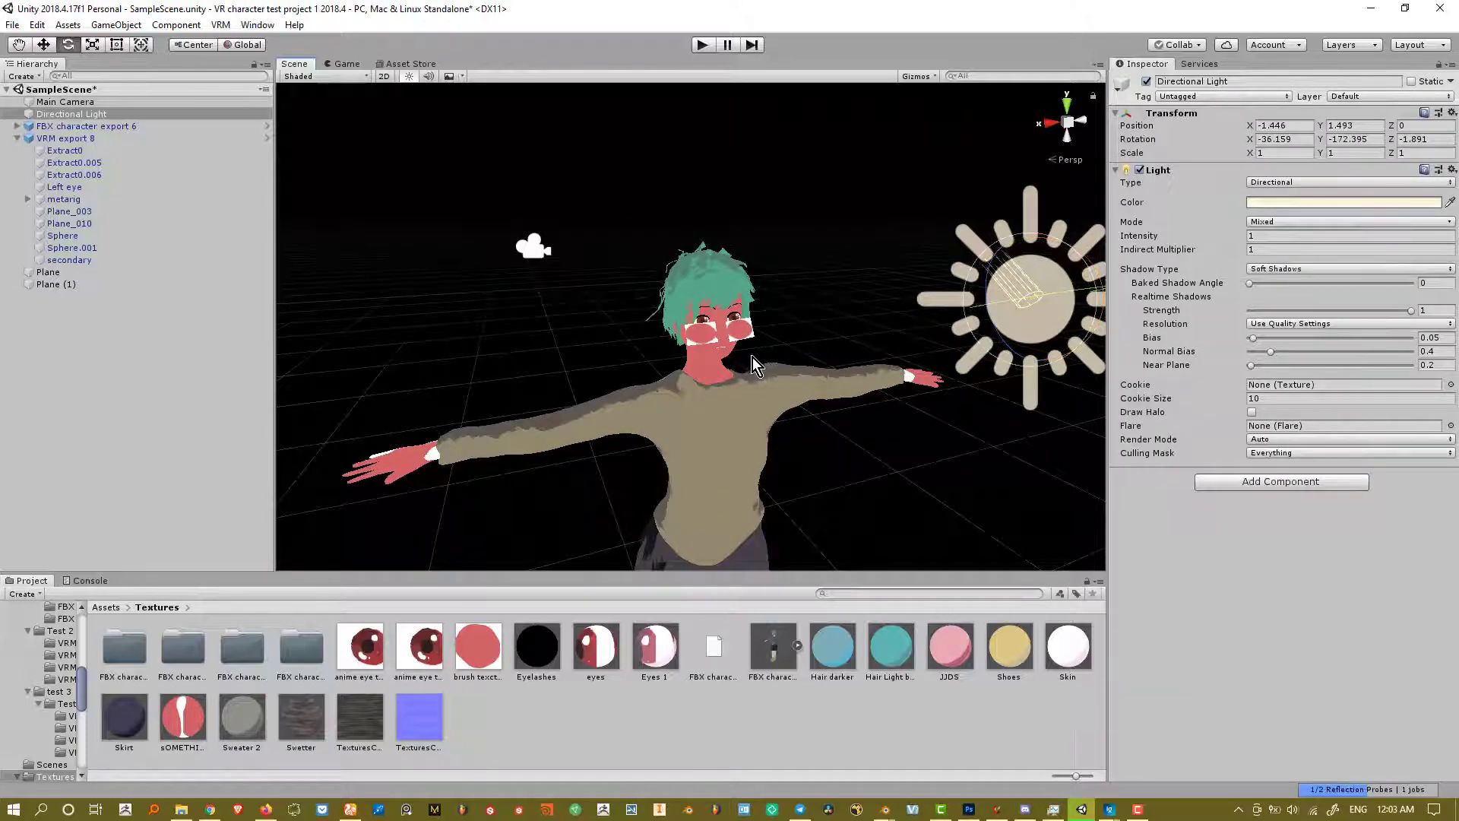
alt+drag(767, 354, 738, 361)
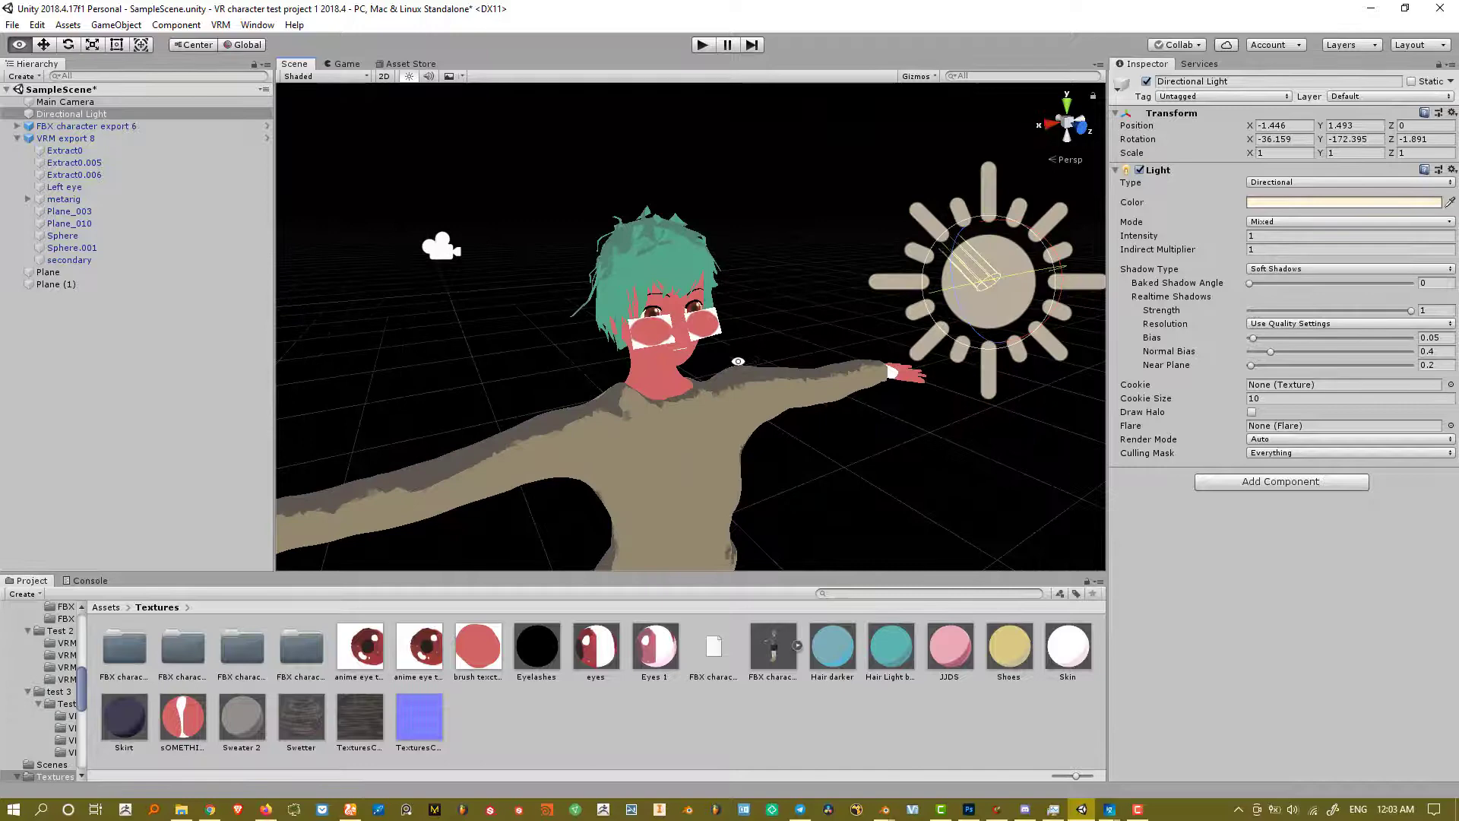
scroll(738, 361, up, 3)
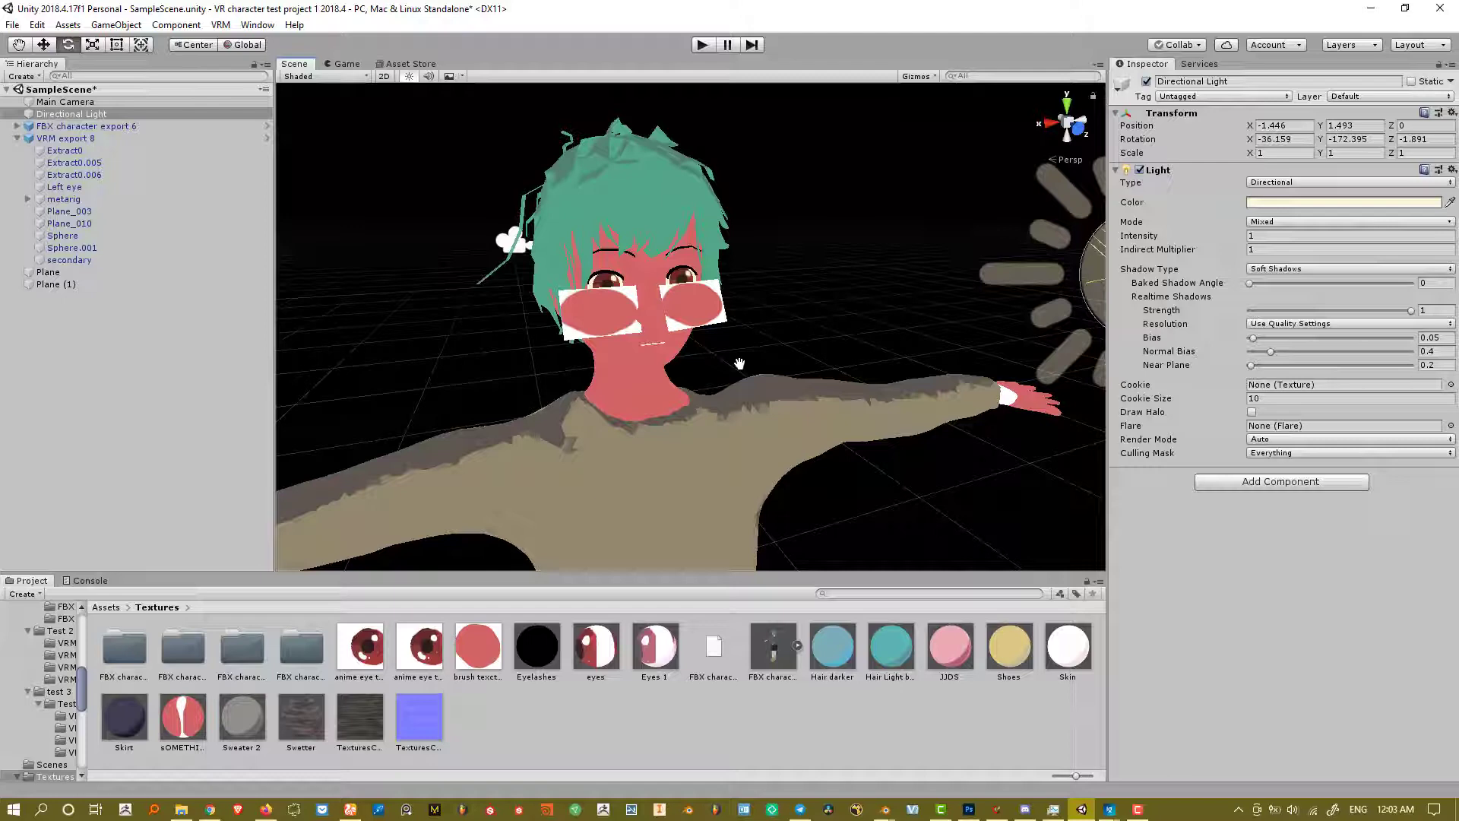
alt+drag(733, 291, 767, 292)
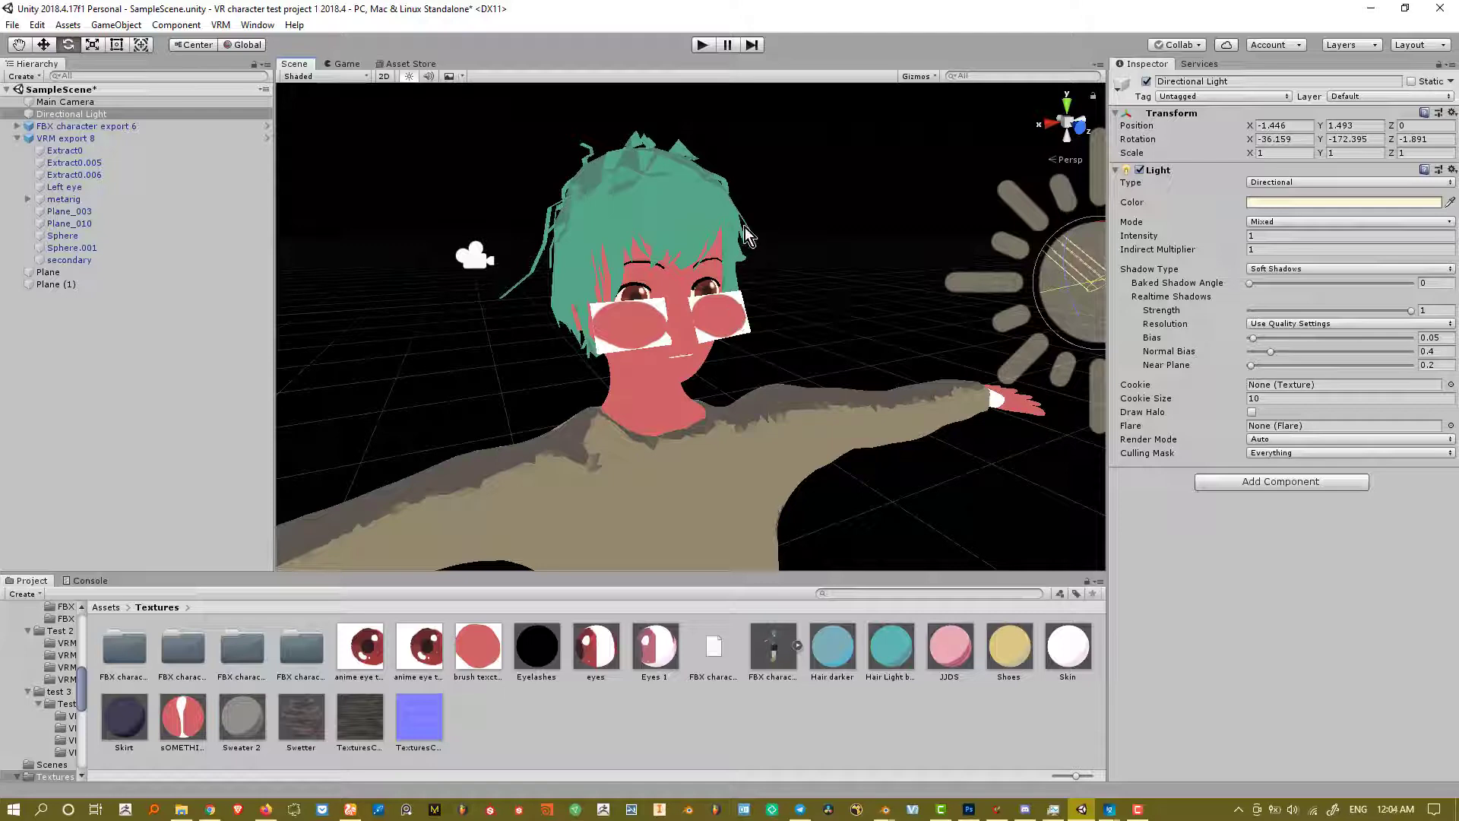
drag(1084, 261, 1071, 280)
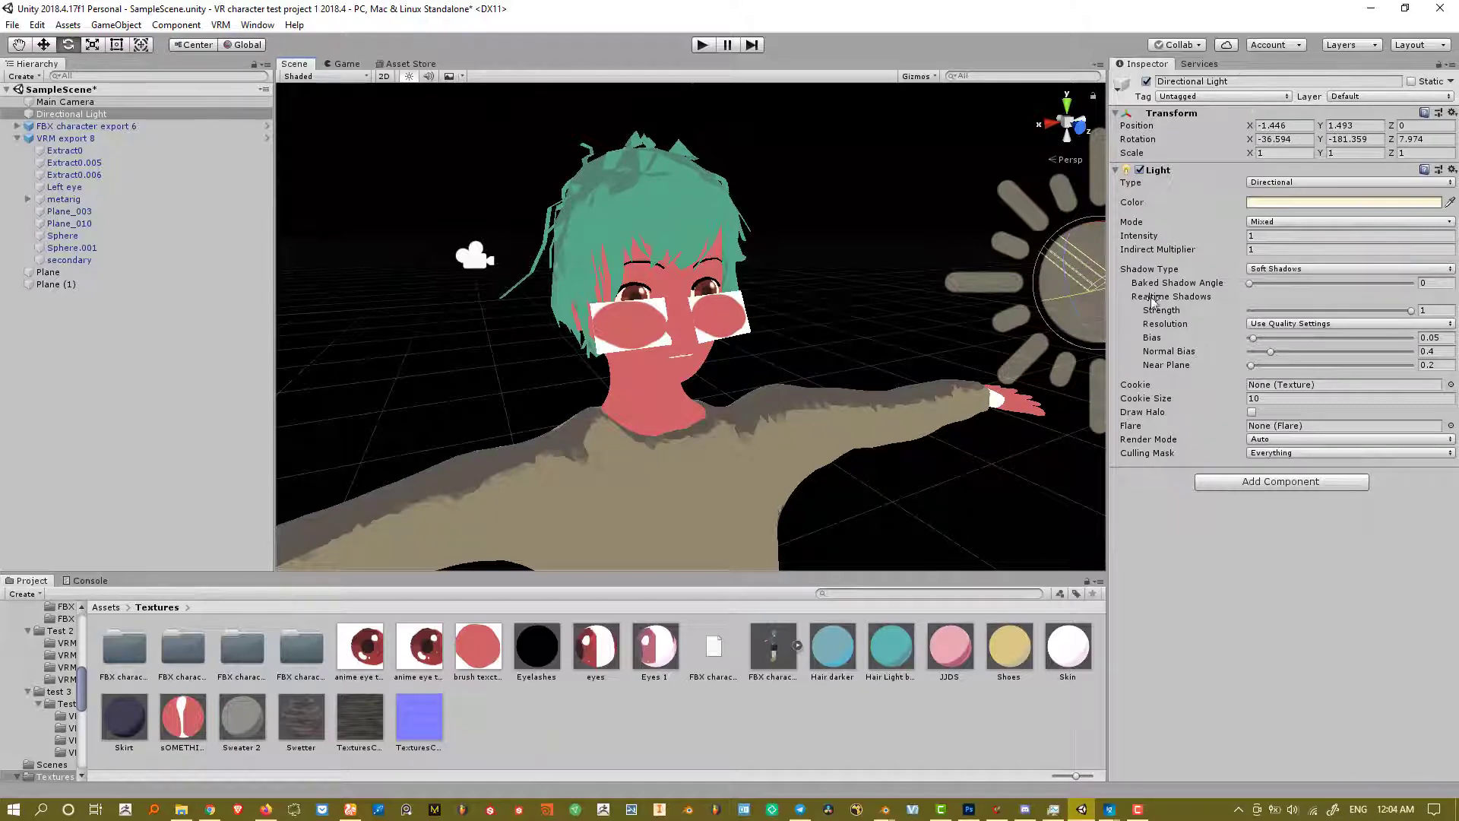
- Change the sOMETHING material's shader to VRM/UnlitTransparent and look at the face up close
click(173, 731)
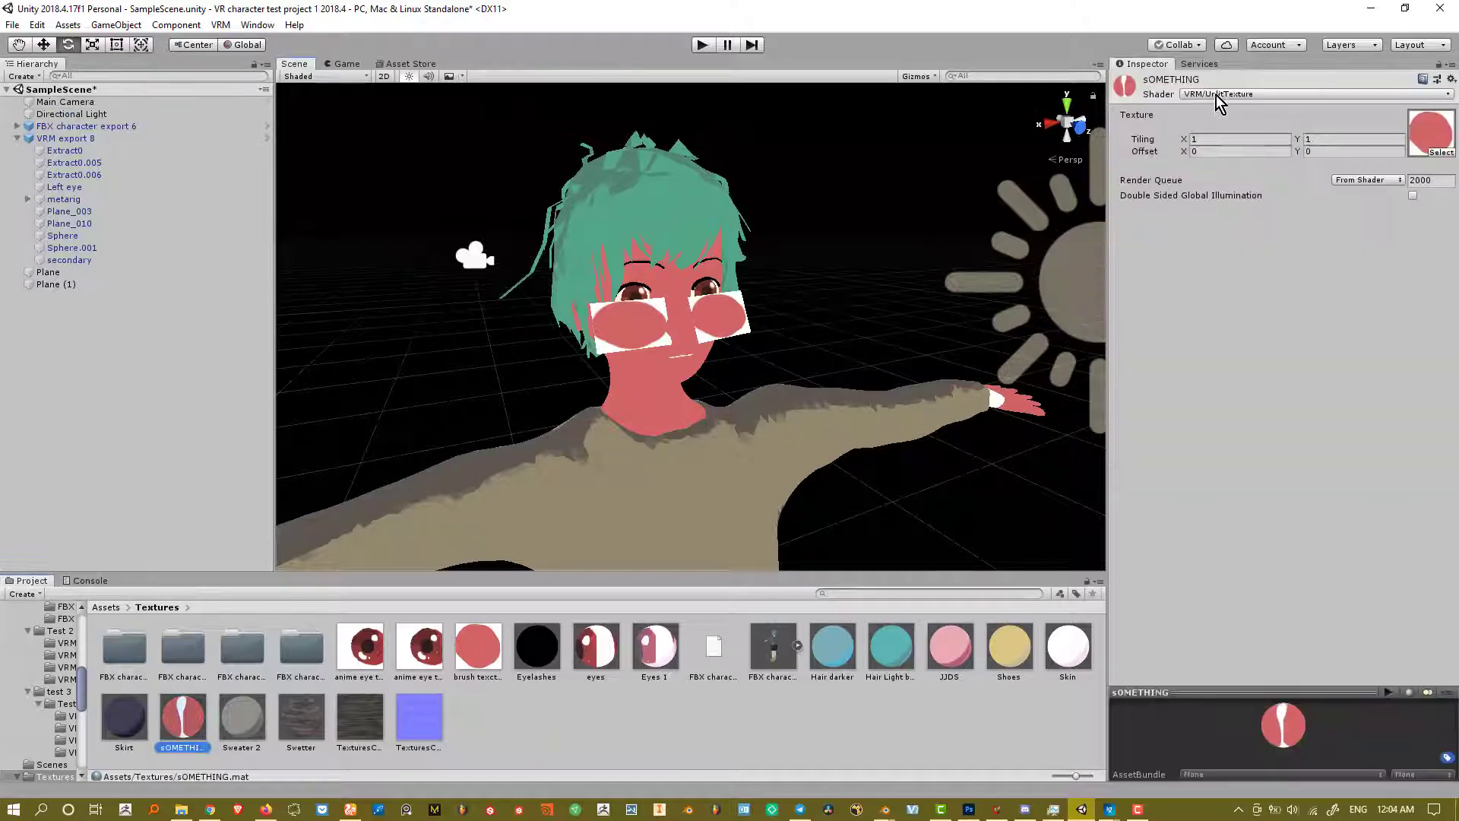
click(1296, 94)
mouse_move(1274, 321)
mouse_move(1246, 344)
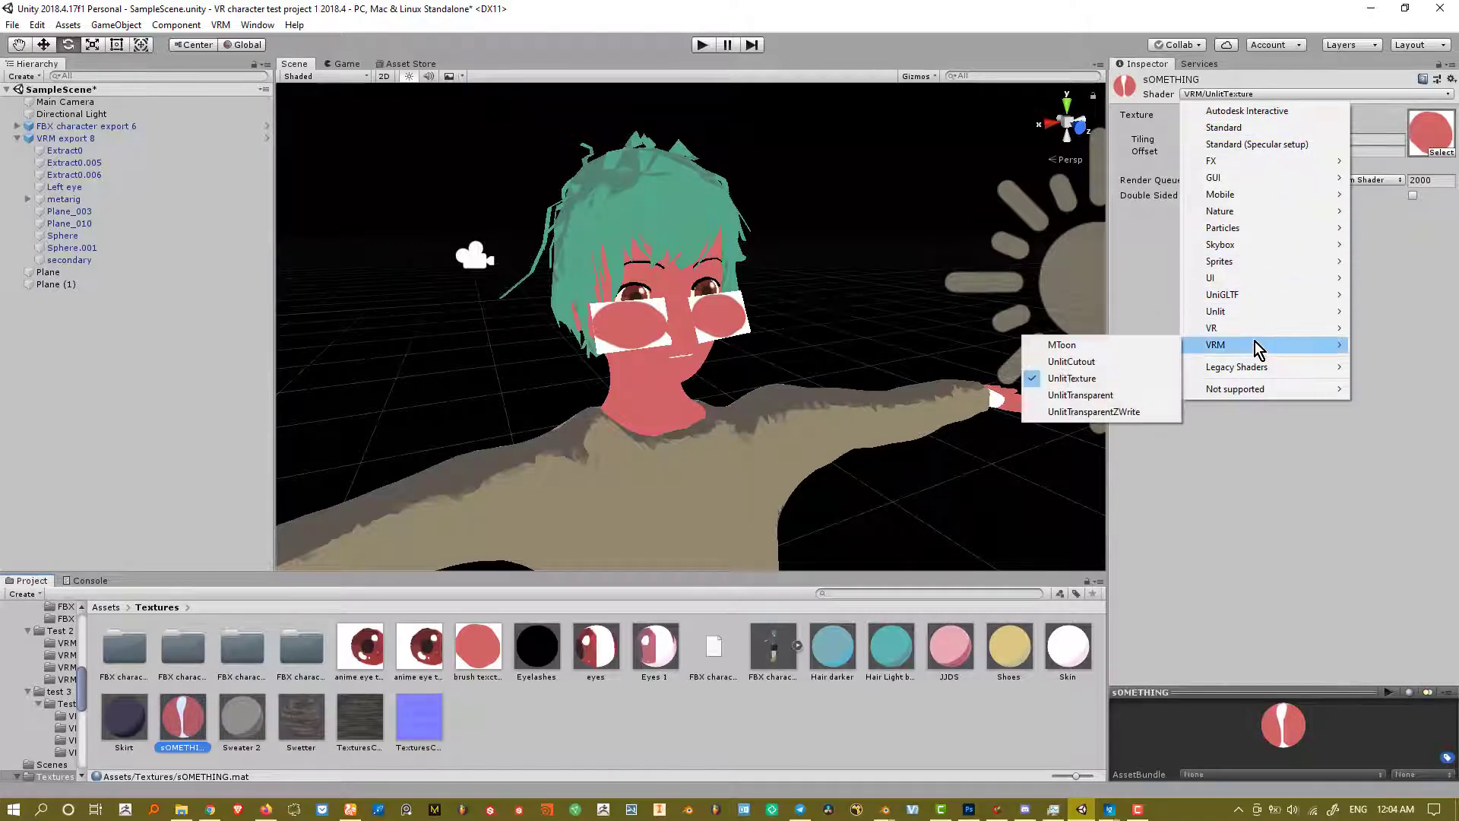
click(1101, 396)
mouse_move(700, 323)
alt+mouse_down()
mouse_move(783, 331)
mouse_move(718, 332)
alt+mouse_up()
scroll(716, 330, up, 5)
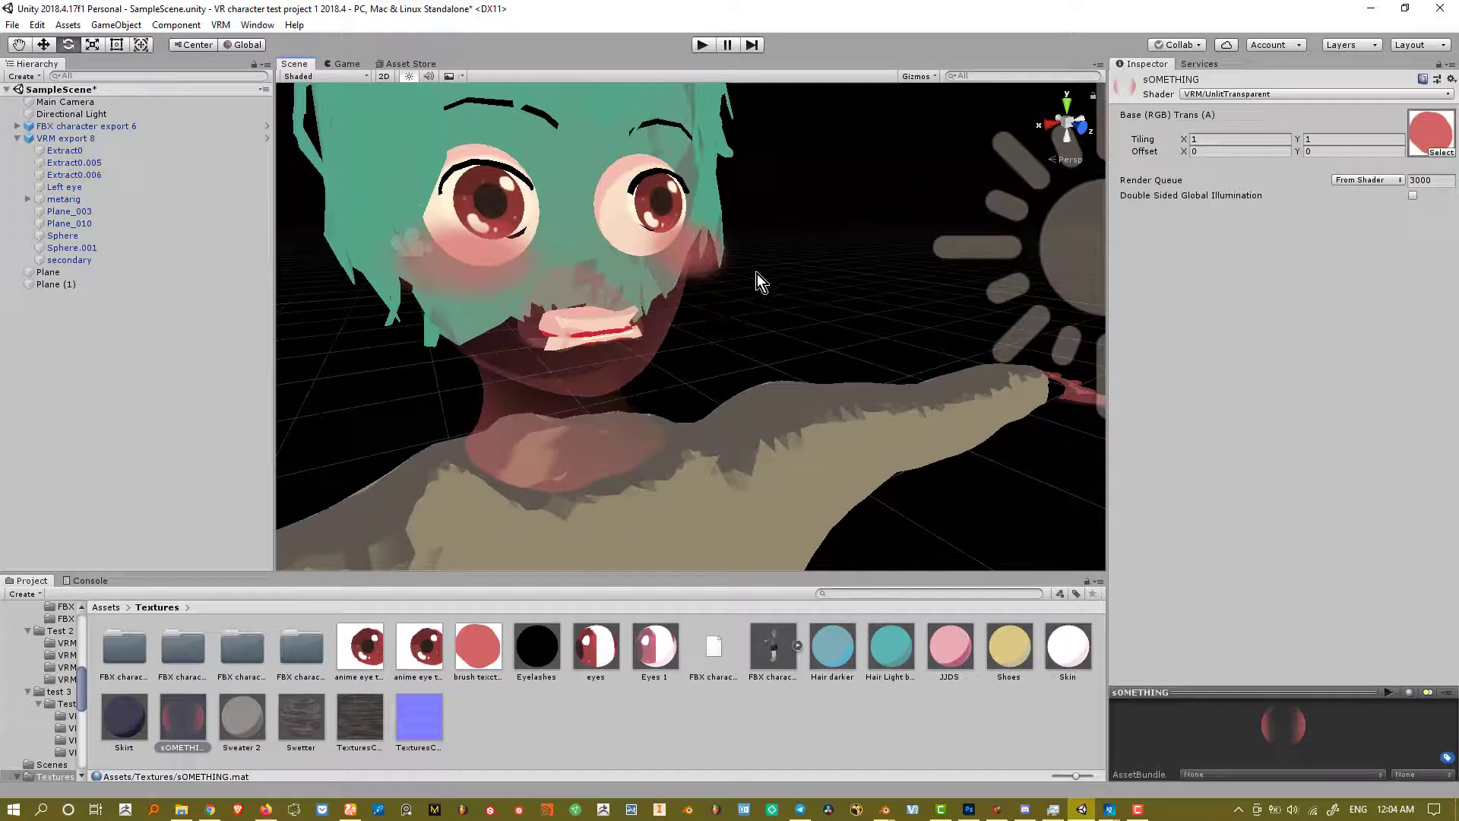
scroll(757, 274, down, 5)
scroll(686, 304, up, 5)
- Turn the Directional Light to about X -29.1, Y -203.3, Z 47.3
scroll(698, 263, down, 3)
click(987, 270)
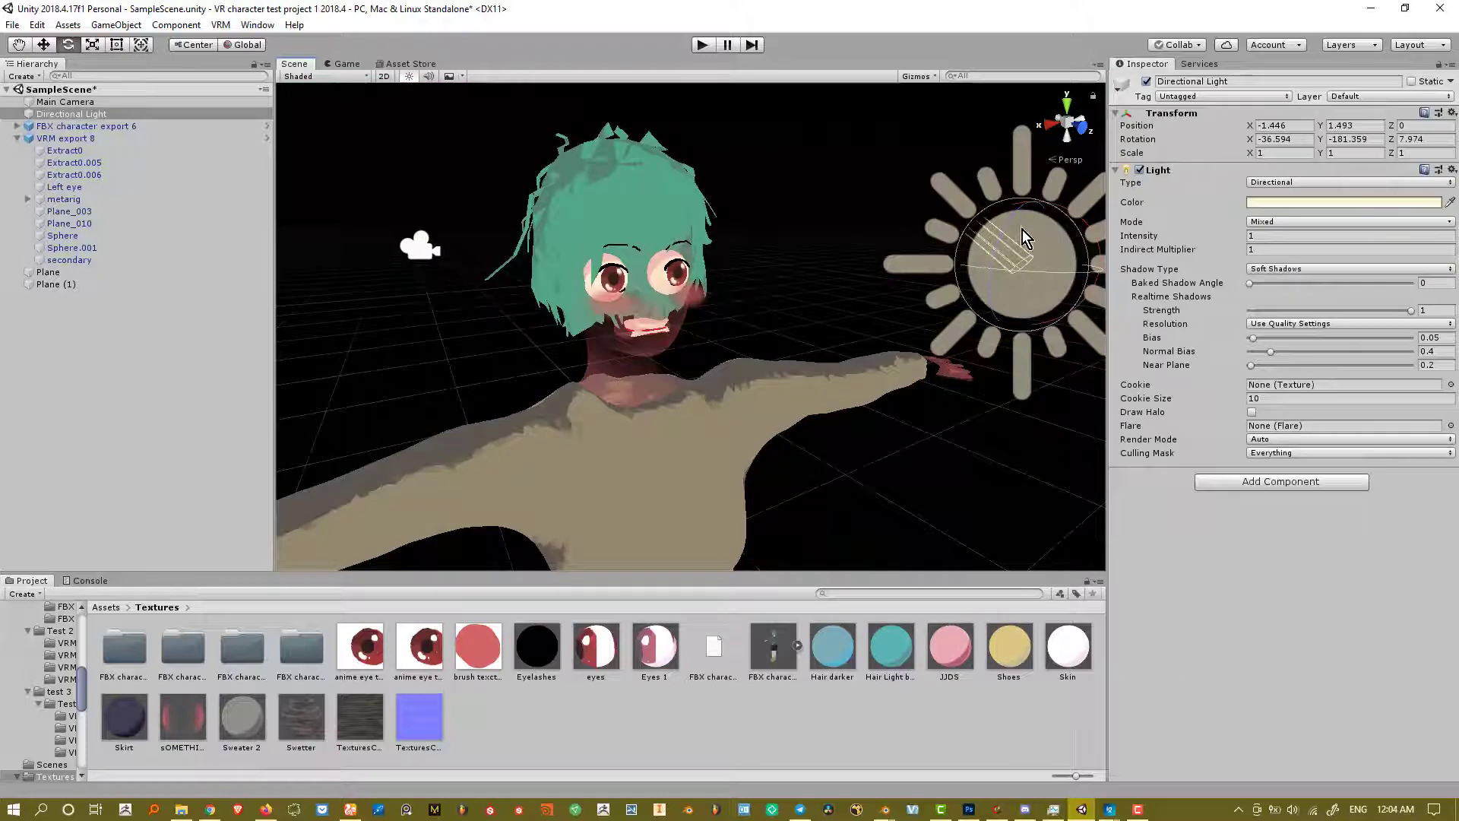
drag(1023, 229, 974, 290)
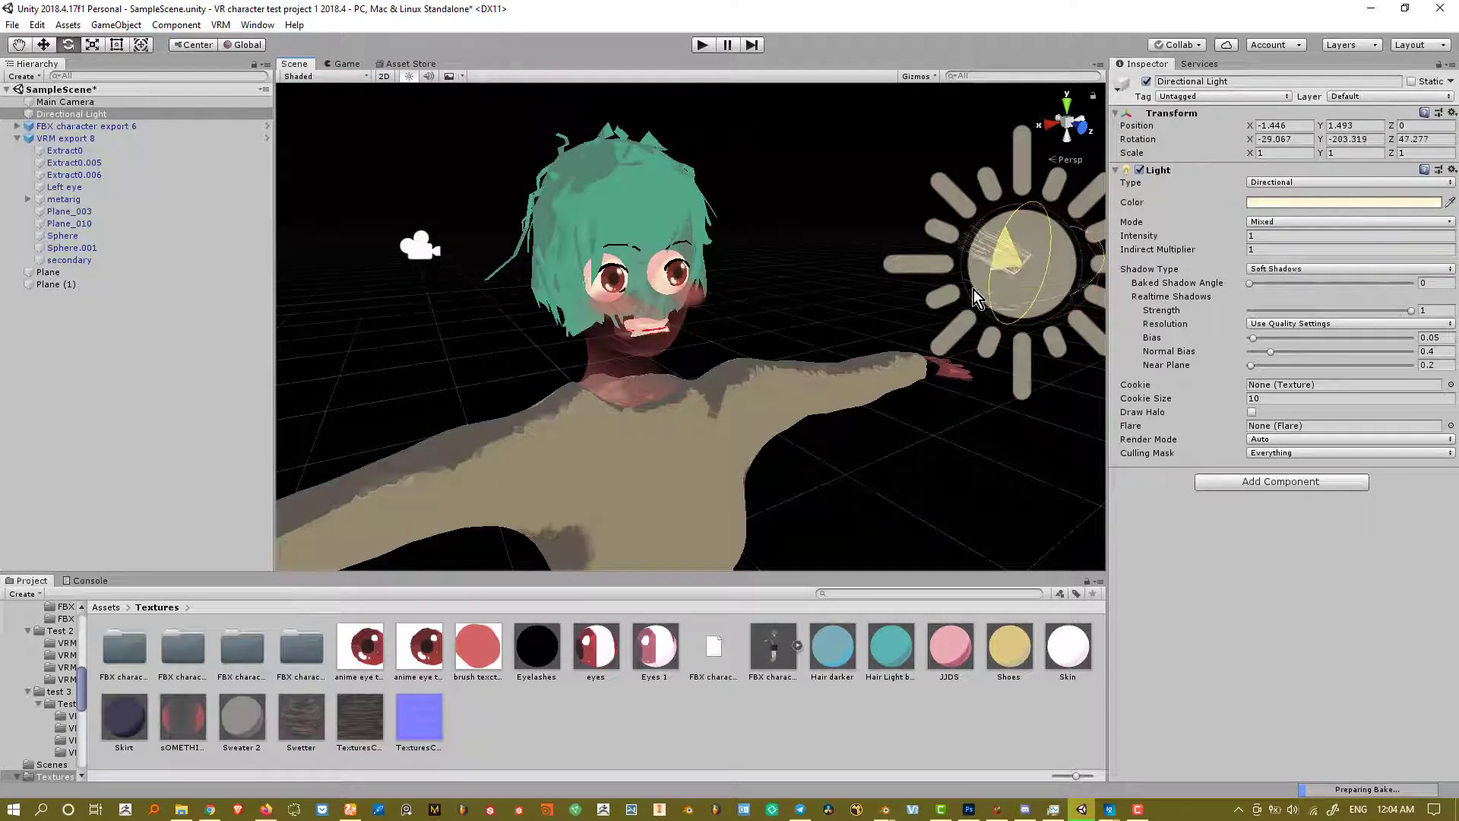
- Change the sOMETHING material's shader to VRM/UnlitTransparentZWrite and look at the face and neck from the side
click(175, 722)
click(1254, 94)
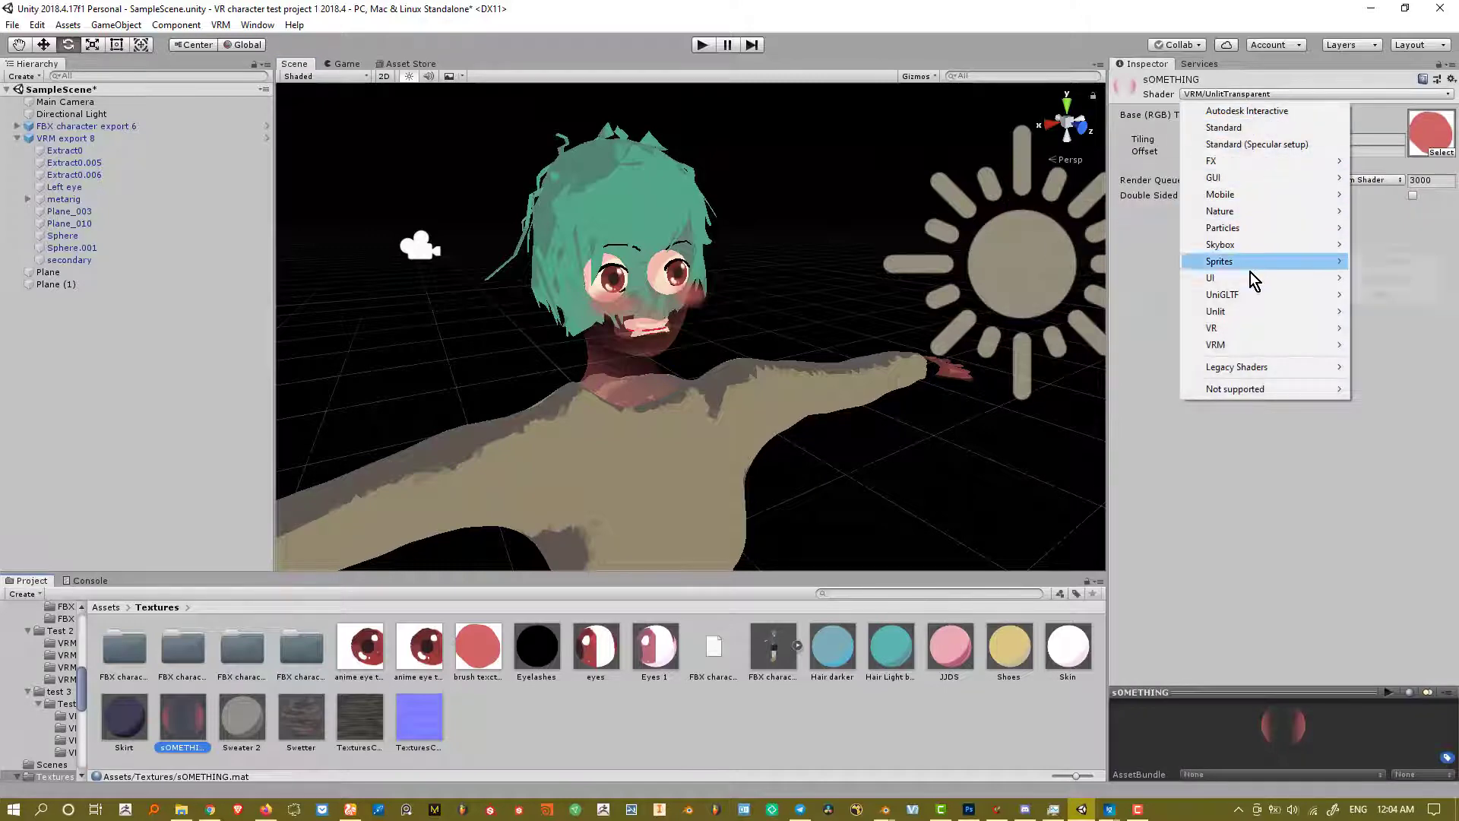
mouse_move(1224, 344)
click(1126, 412)
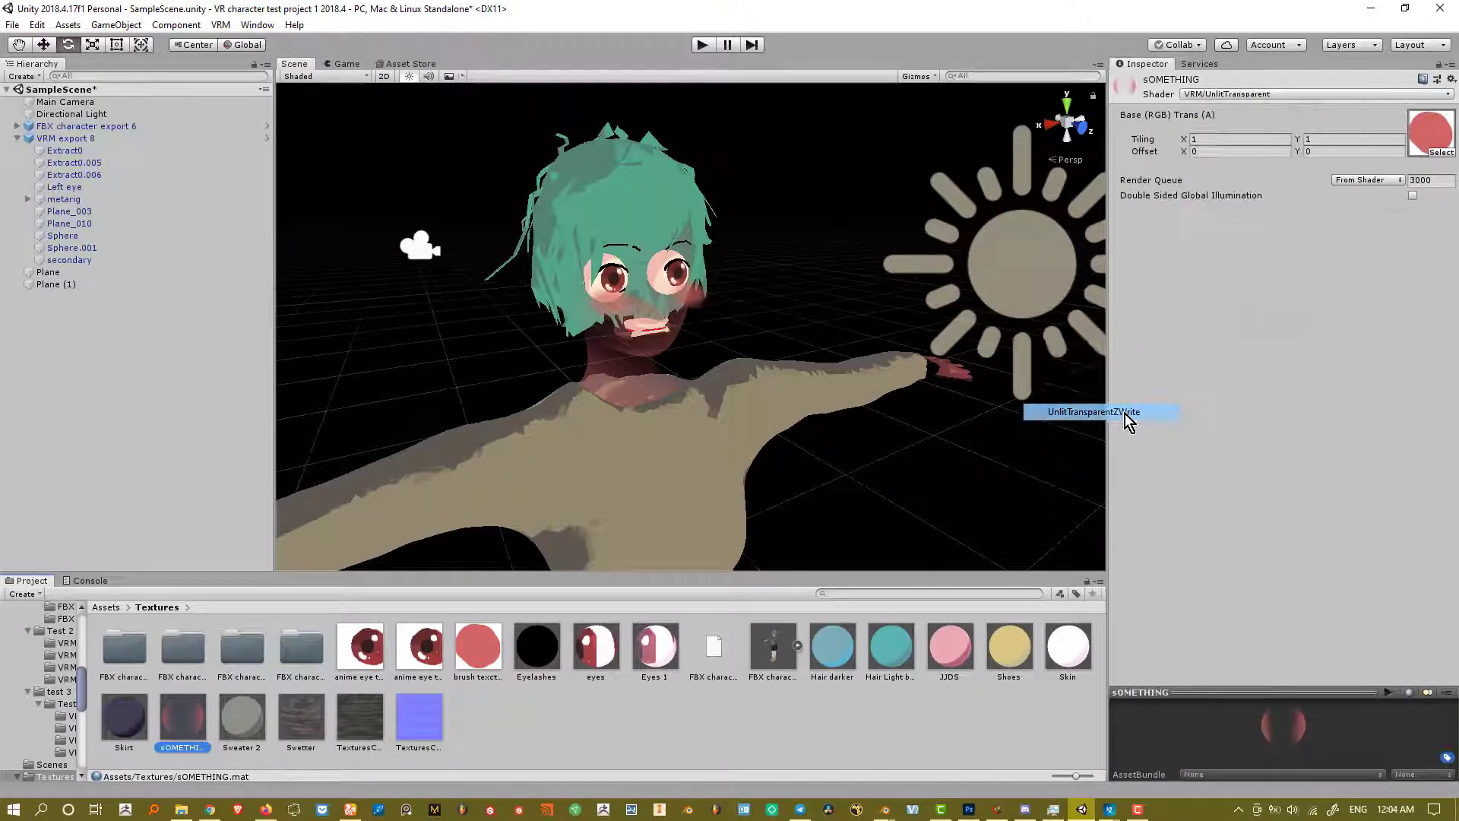
scroll(713, 351, up, 5)
alt+drag(713, 351, 801, 348)
middle_drag(759, 346, 663, 344)
alt+drag(918, 295, 702, 313)
scroll(697, 307, up, 3)
scroll(697, 307, down, 3)
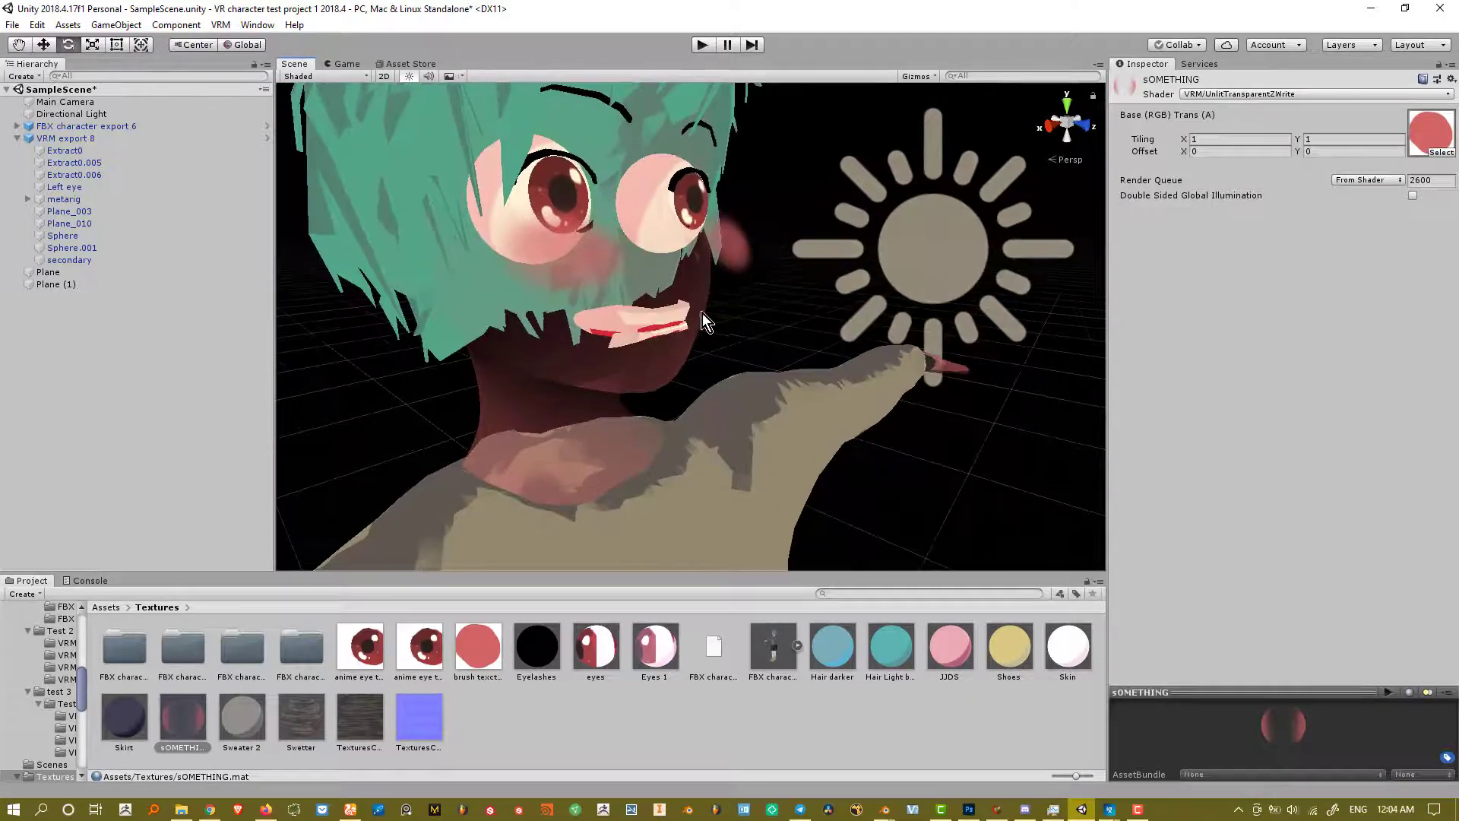
- Switch the sOMETHING material's shader back to VRM/UnlitTransparent and compare the head from several angles
click(1227, 93)
mouse_move(1239, 345)
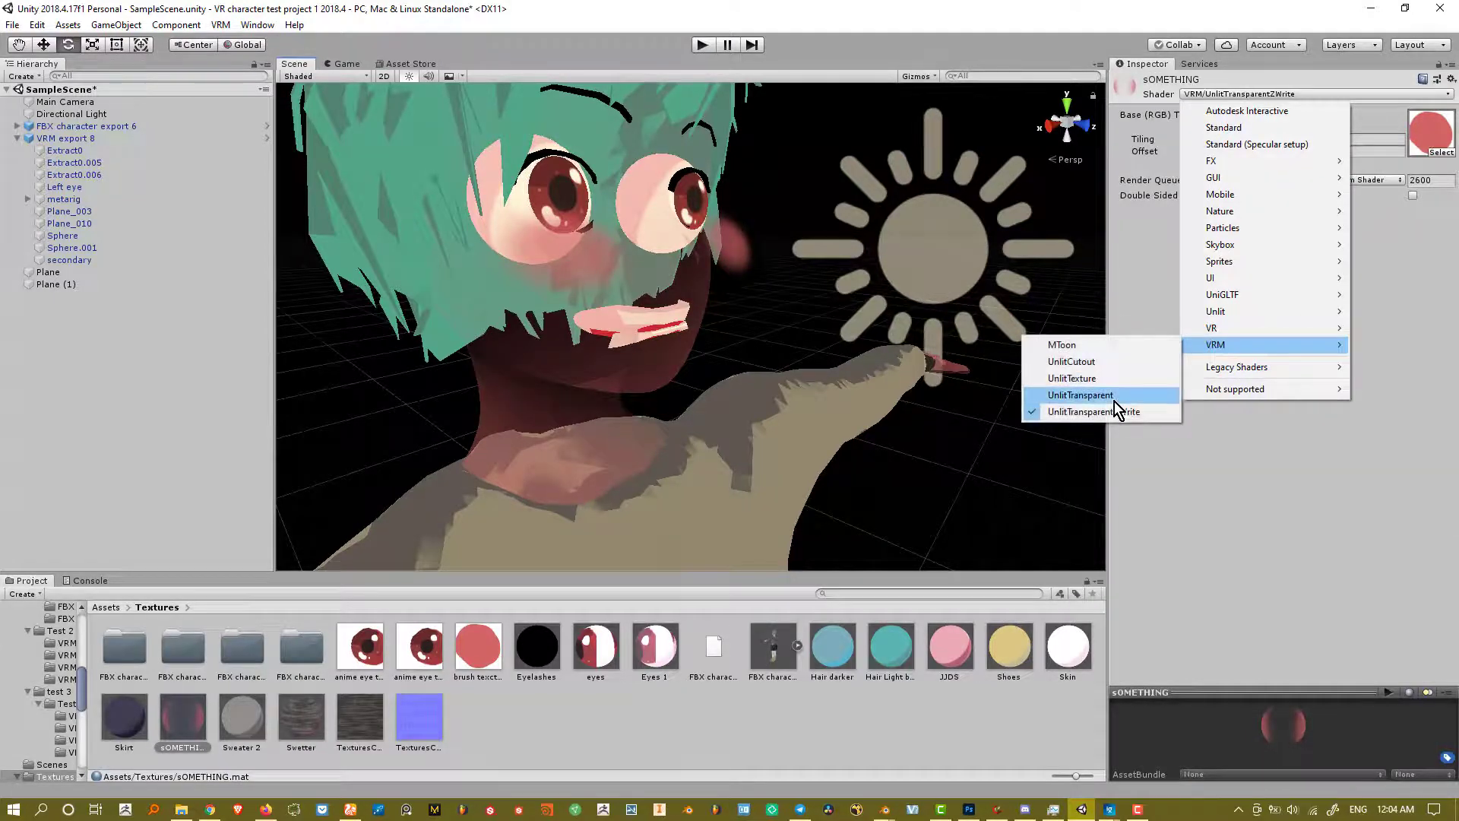
click(1114, 401)
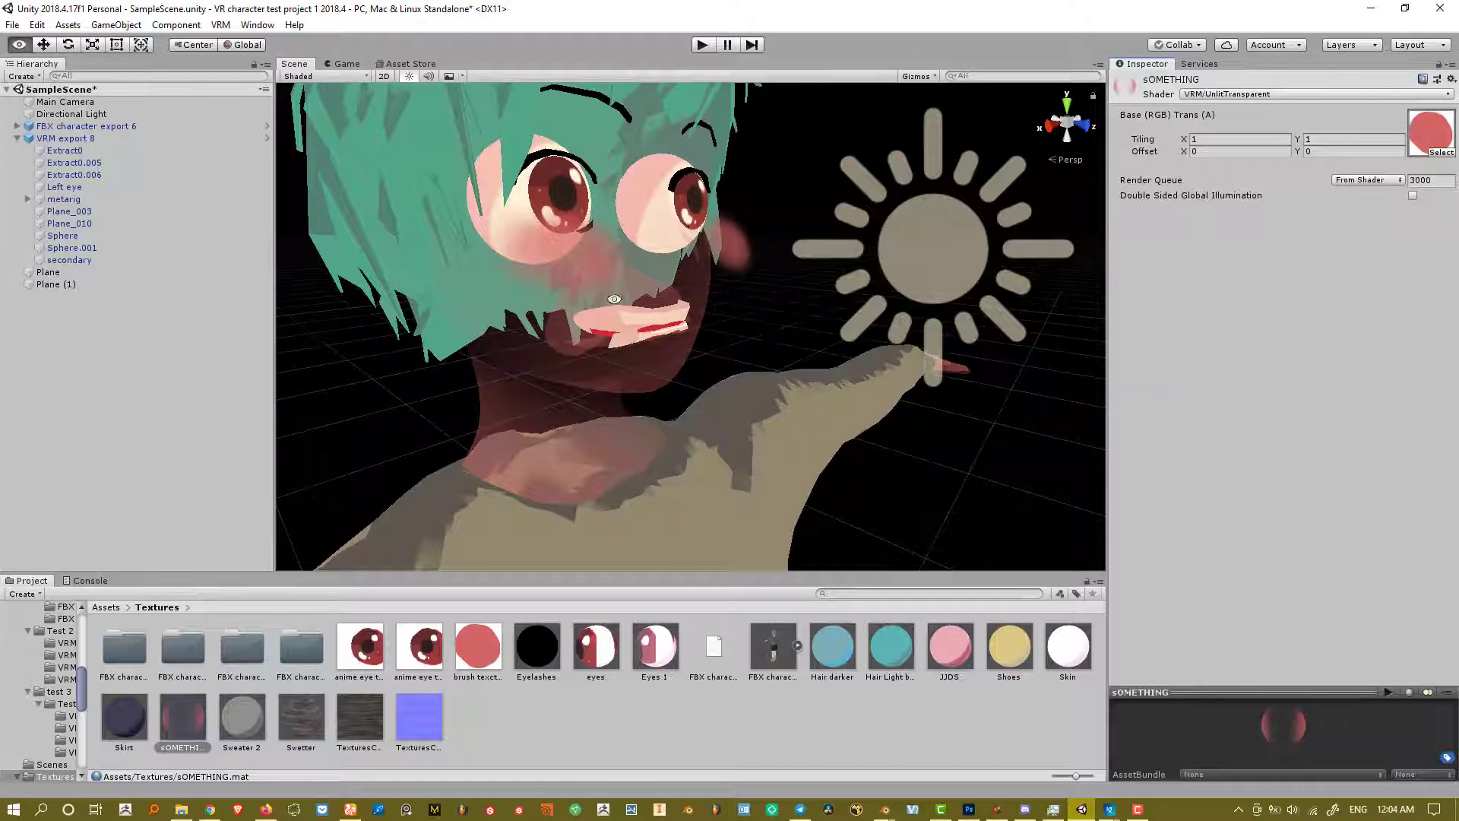
alt+drag(614, 298, 707, 288)
middle_drag(810, 267, 918, 253)
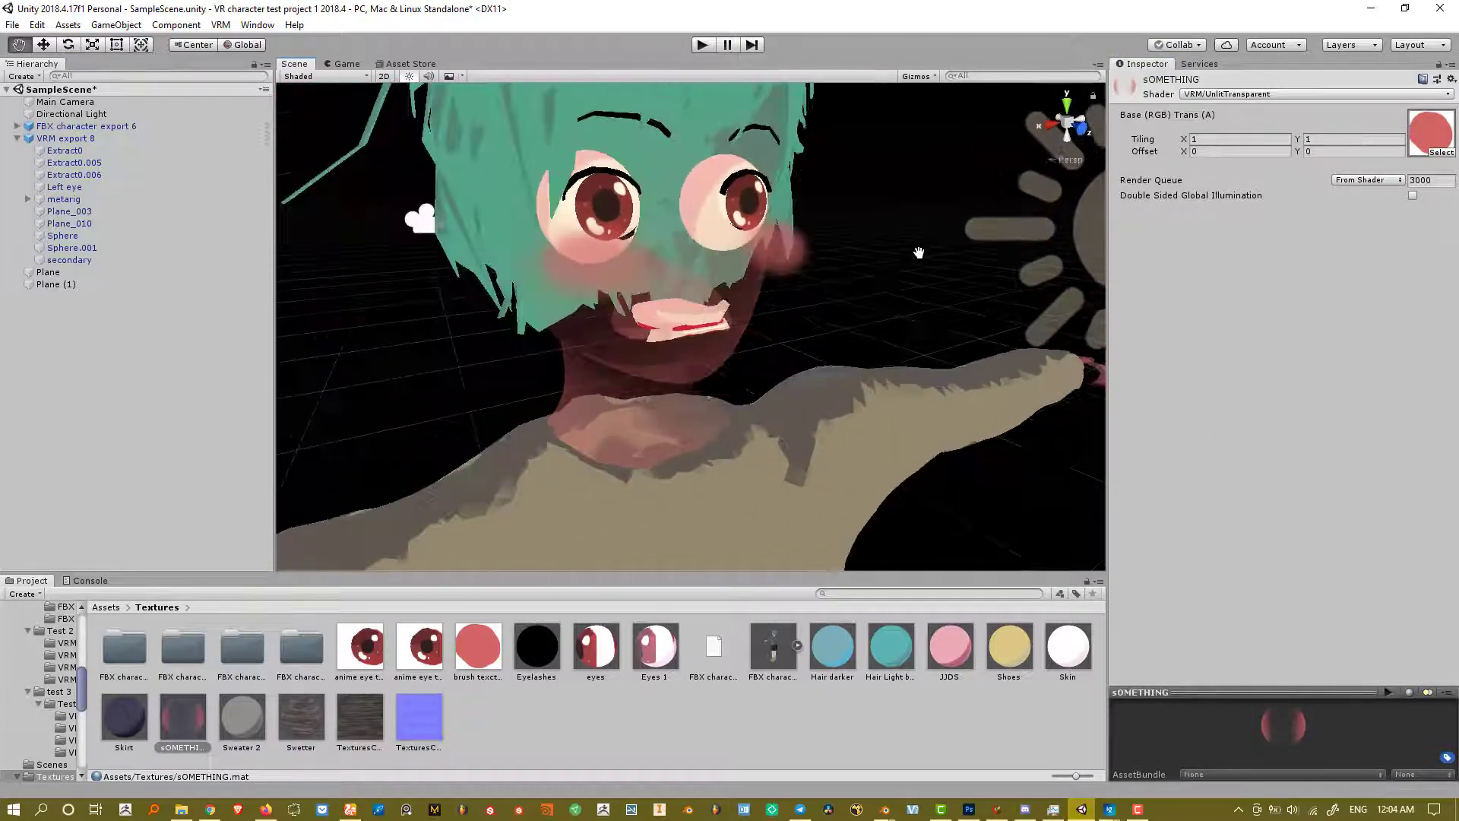
alt+drag(919, 253, 996, 254)
scroll(937, 268, up, 5)
scroll(937, 268, down, 5)
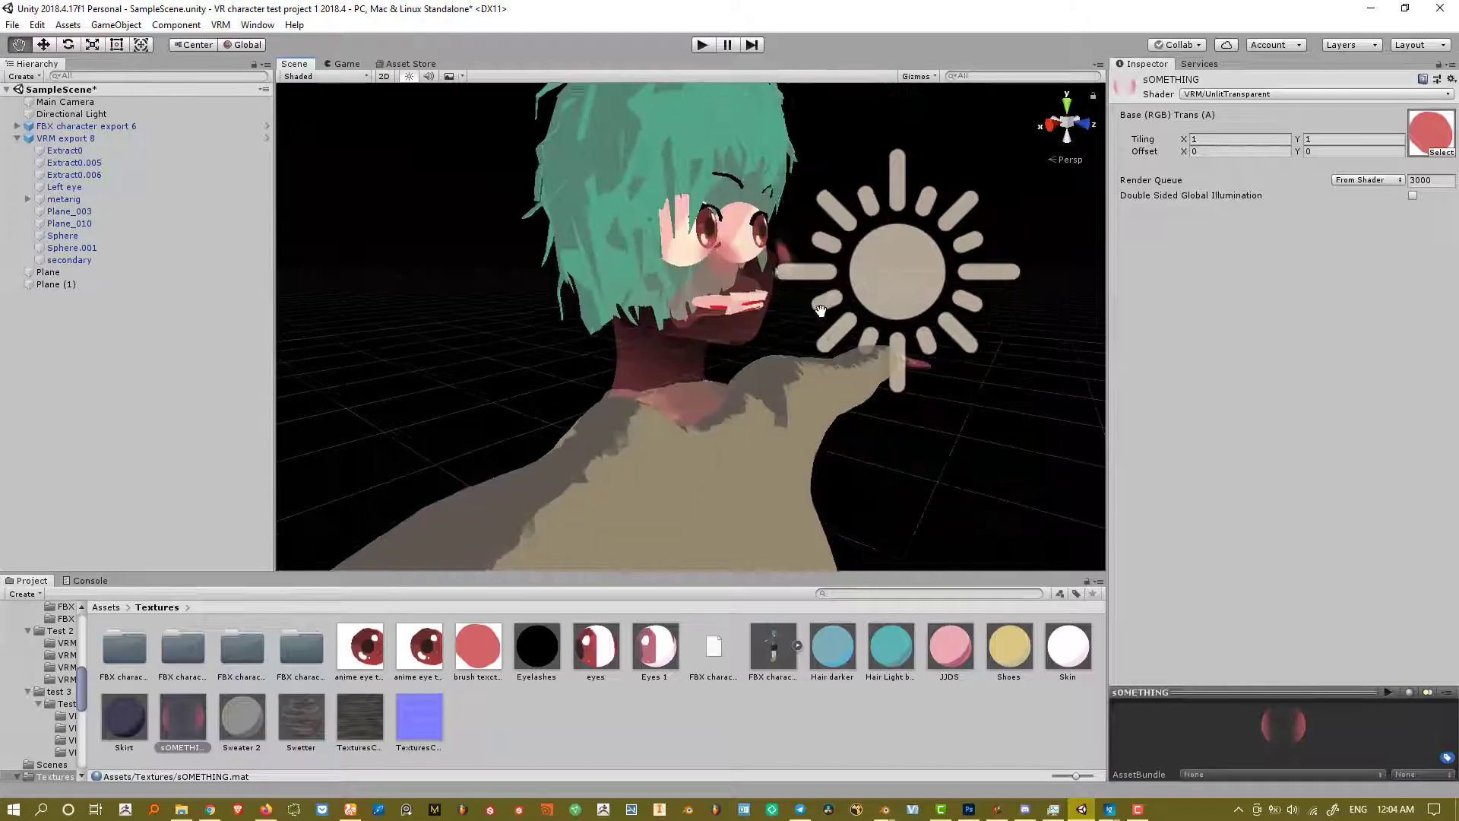
- Set the sOMETHING material's shader to VRM/UnlitTransparentZWrite again and examine the mouth, jaw and neck from both sides
click(1235, 93)
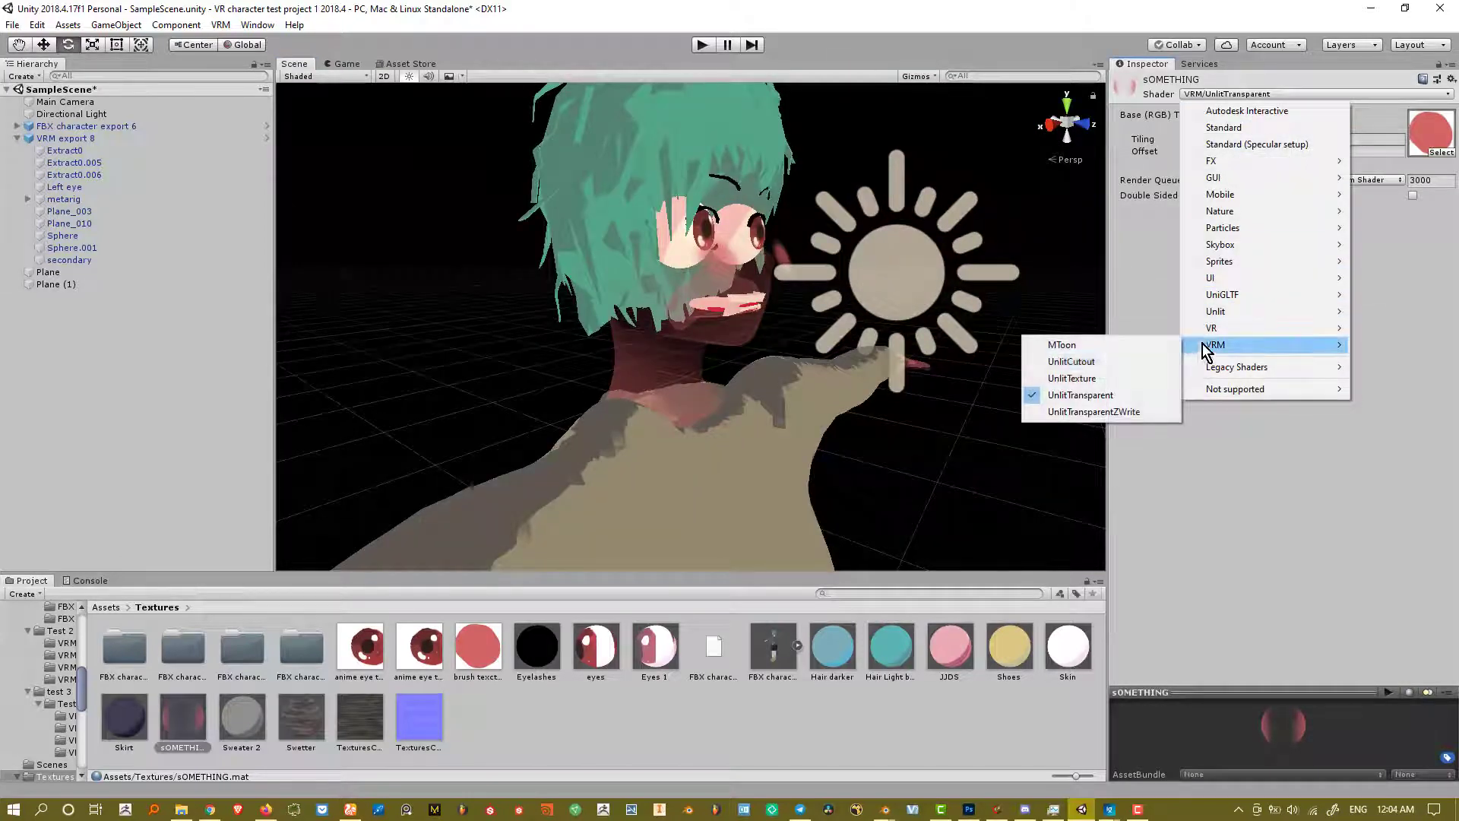
click(1094, 412)
alt+drag(1000, 409, 551, 392)
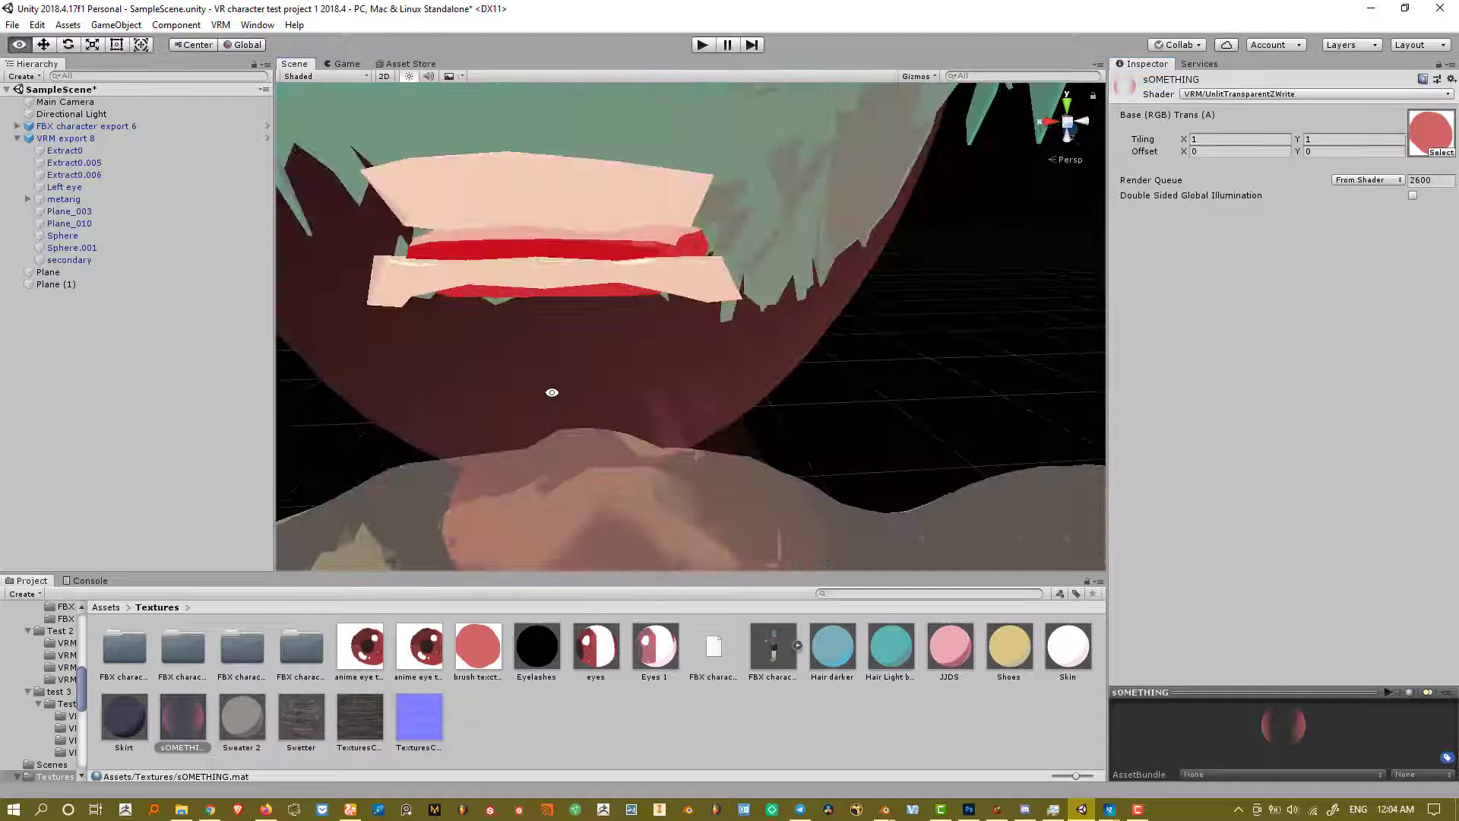
scroll(684, 342, down, 5)
alt+drag(708, 335, 591, 323)
scroll(722, 277, up, 2)
scroll(724, 277, down, 1)
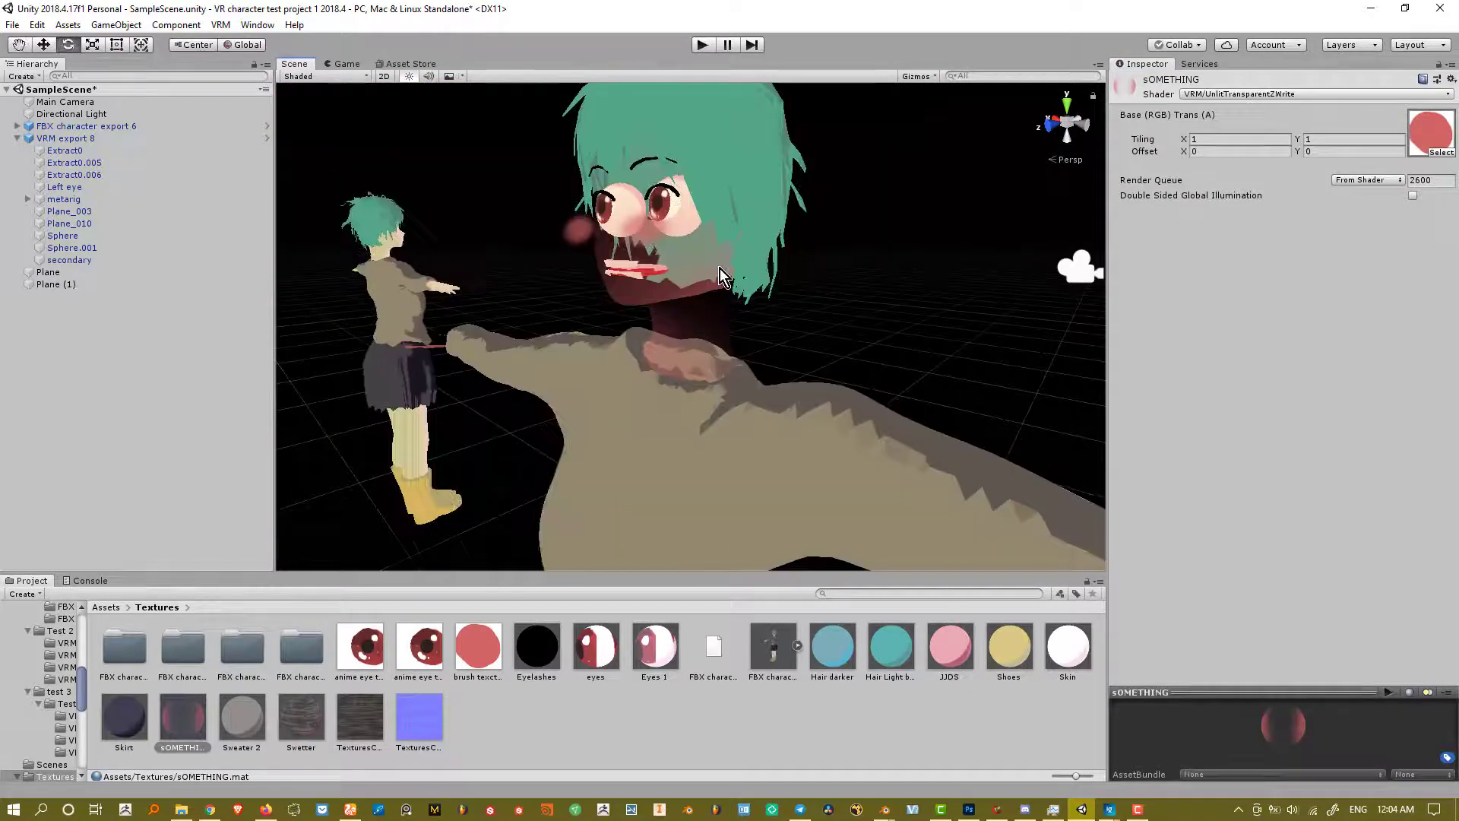
alt+drag(722, 275, 795, 300)
scroll(755, 298, up, 4)
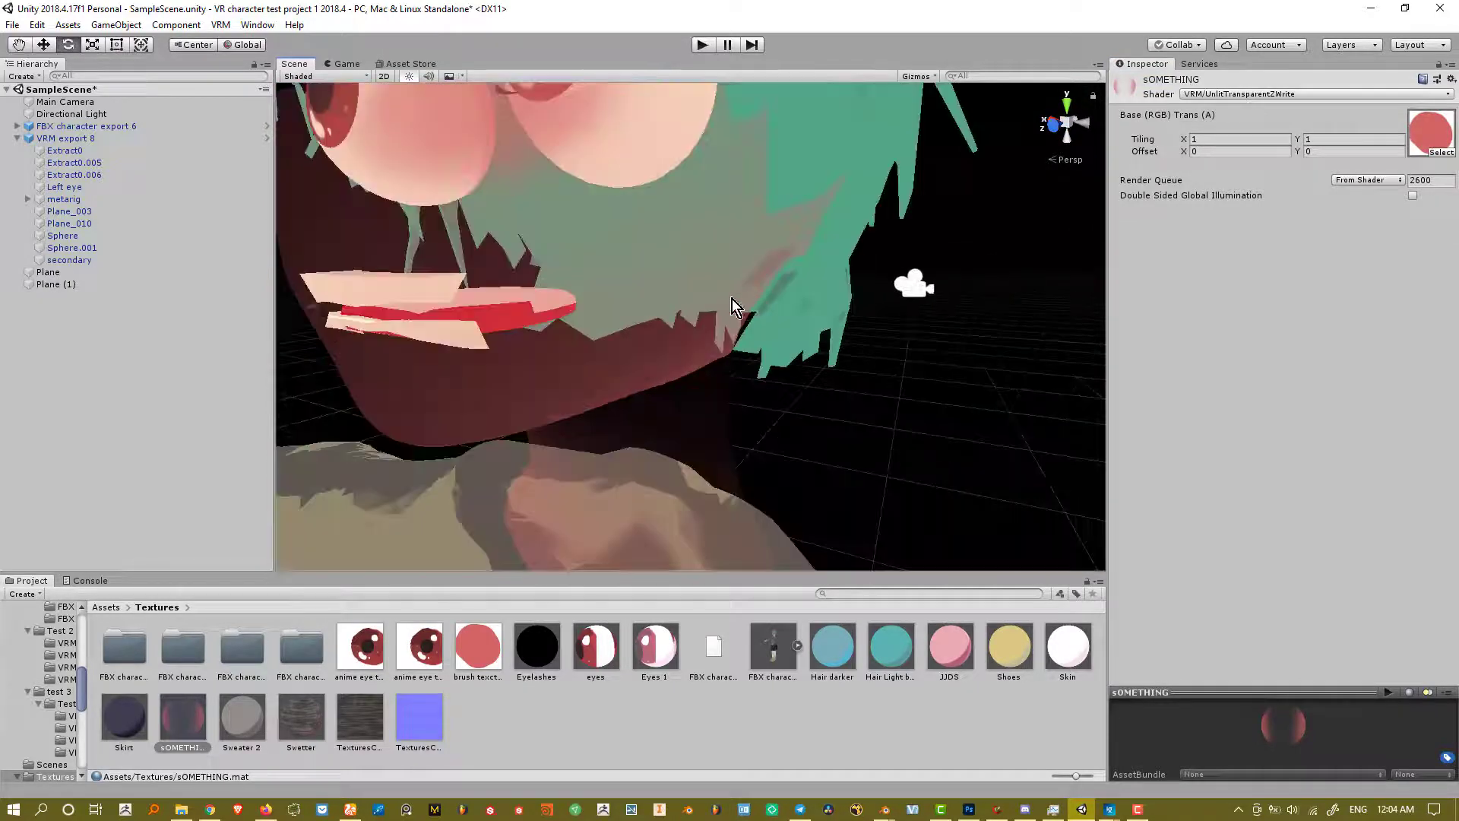
scroll(798, 277, down, 5)
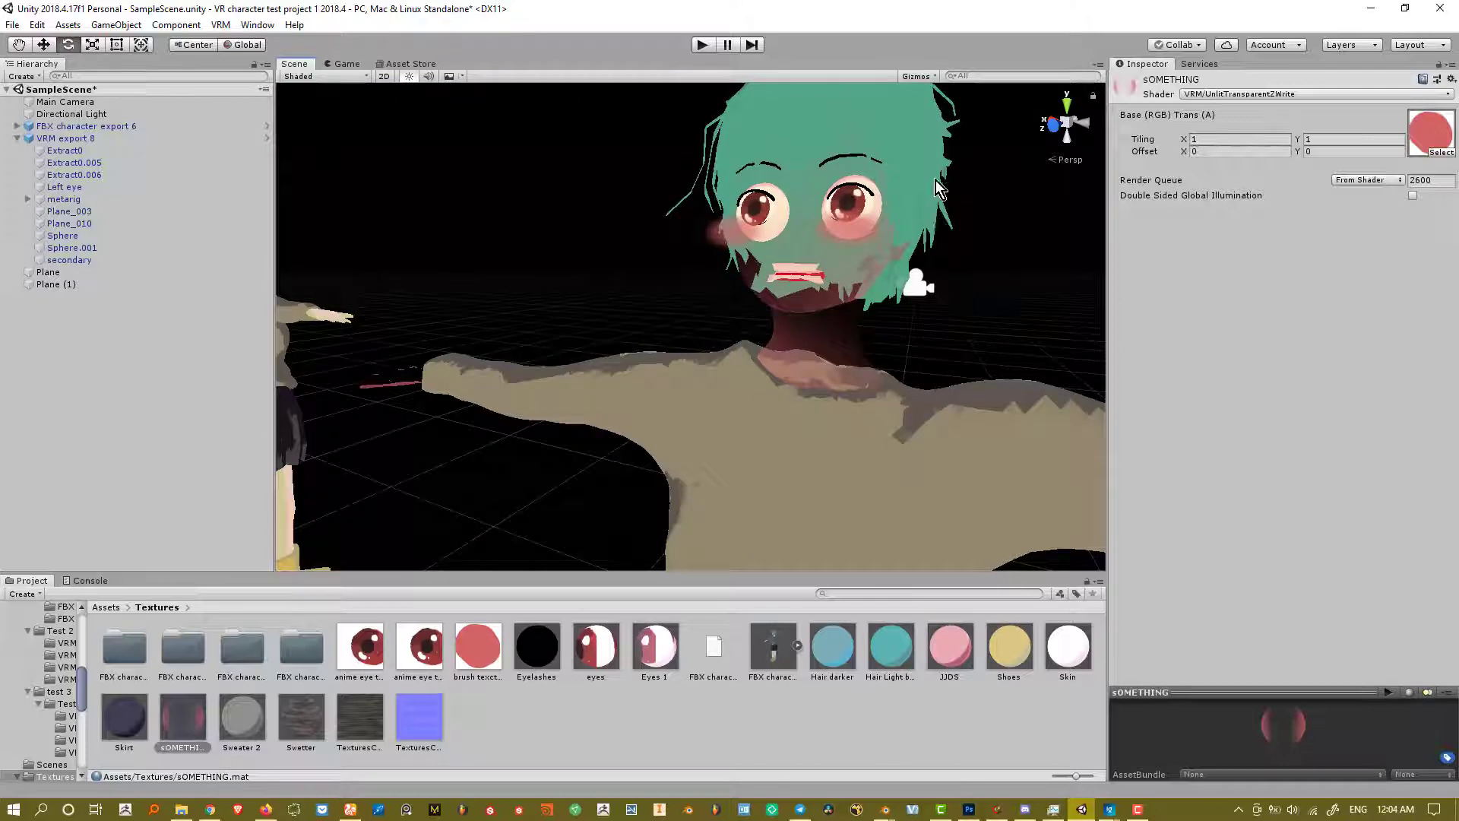
alt+drag(863, 259, 657, 399)
scroll(792, 334, up, 5)
scroll(775, 368, down, 5)
scroll(622, 345, up, 5)
scroll(657, 399, down, 5)
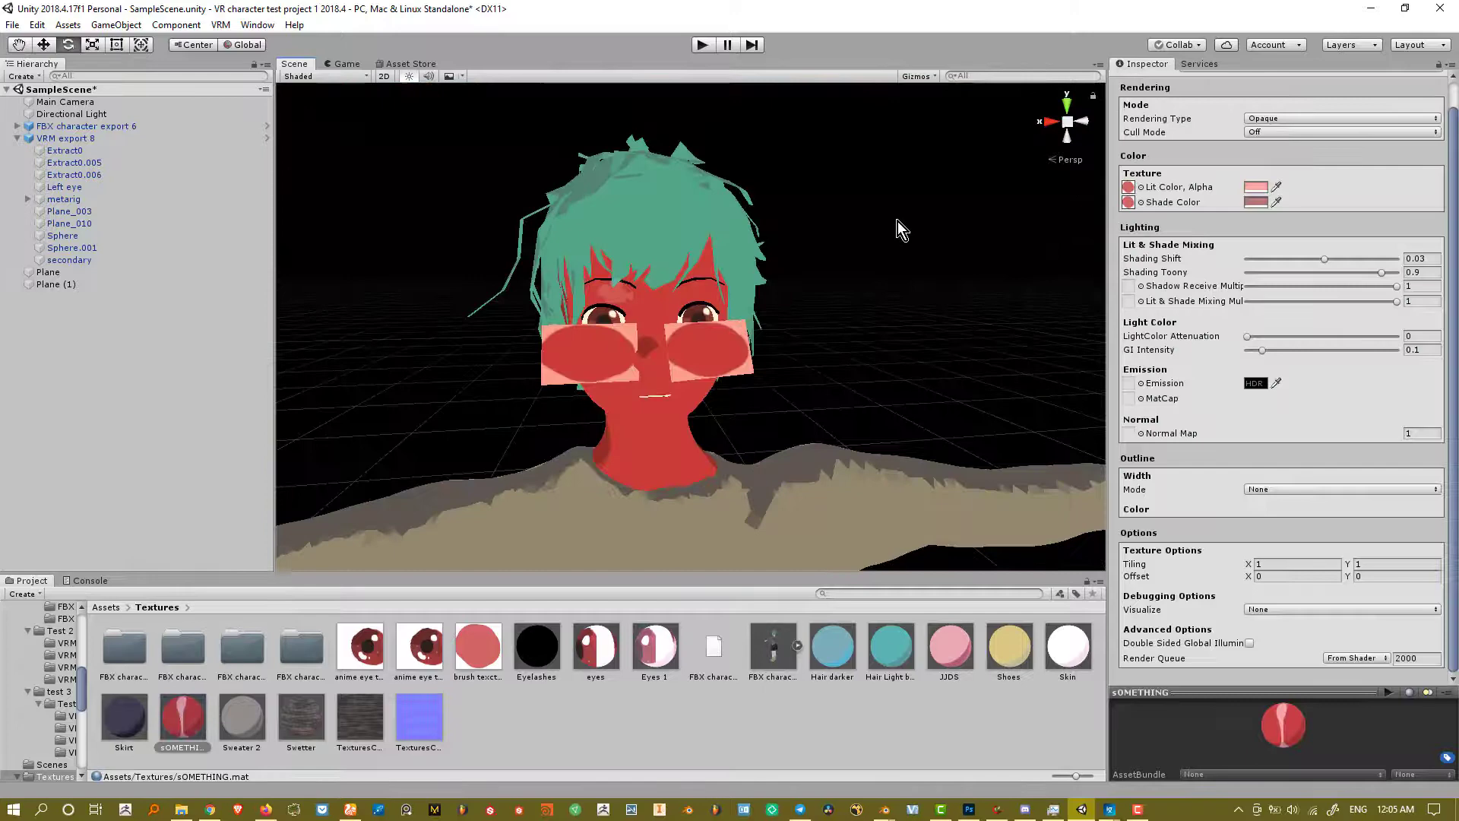
- Set the sOMETHING material's MToon LightColor Attenuation and GI Intensity to 0.228
scroll(1248, 166, up, 2)
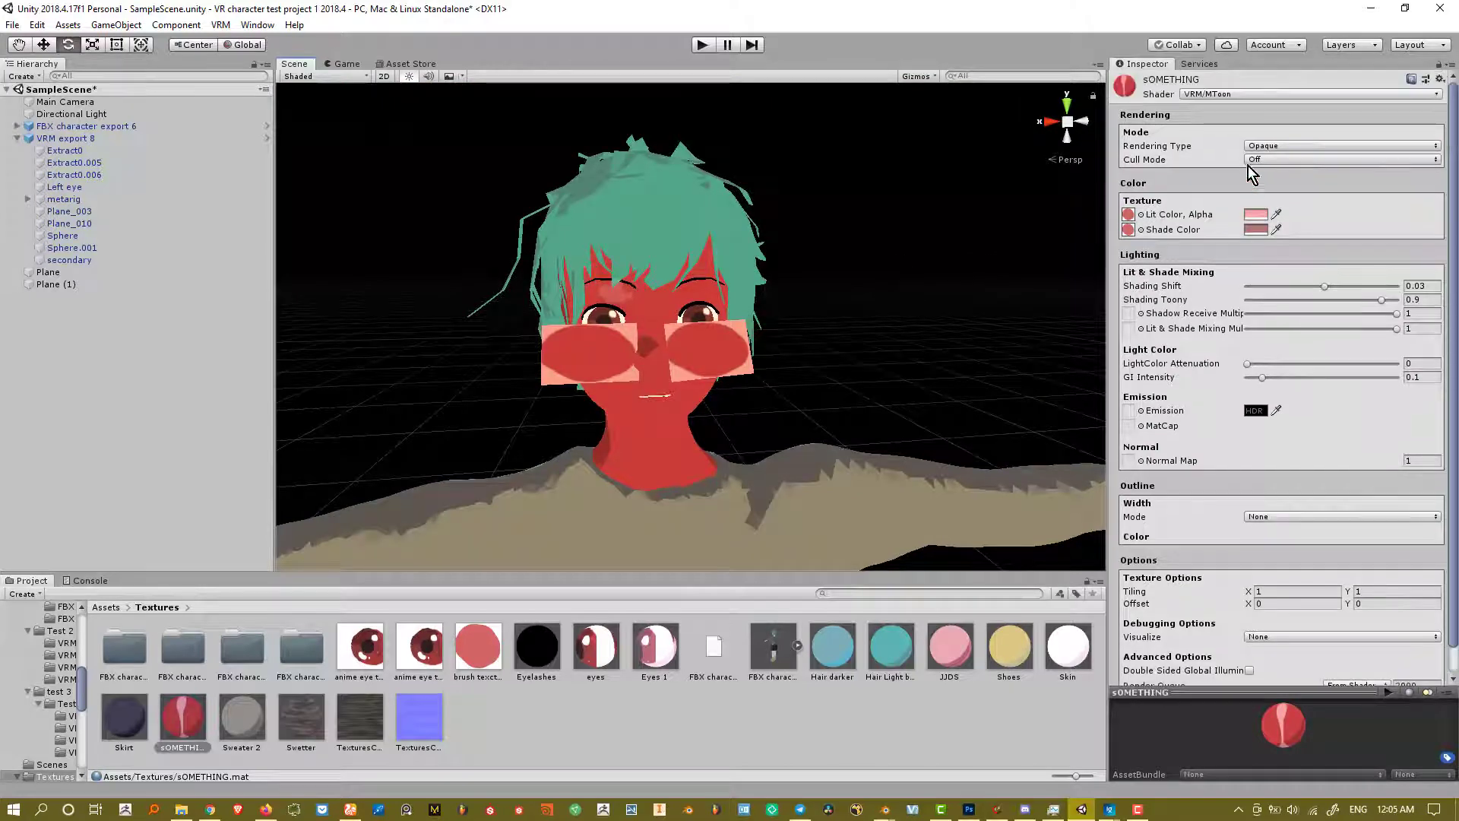
scroll(1258, 319, down, 2)
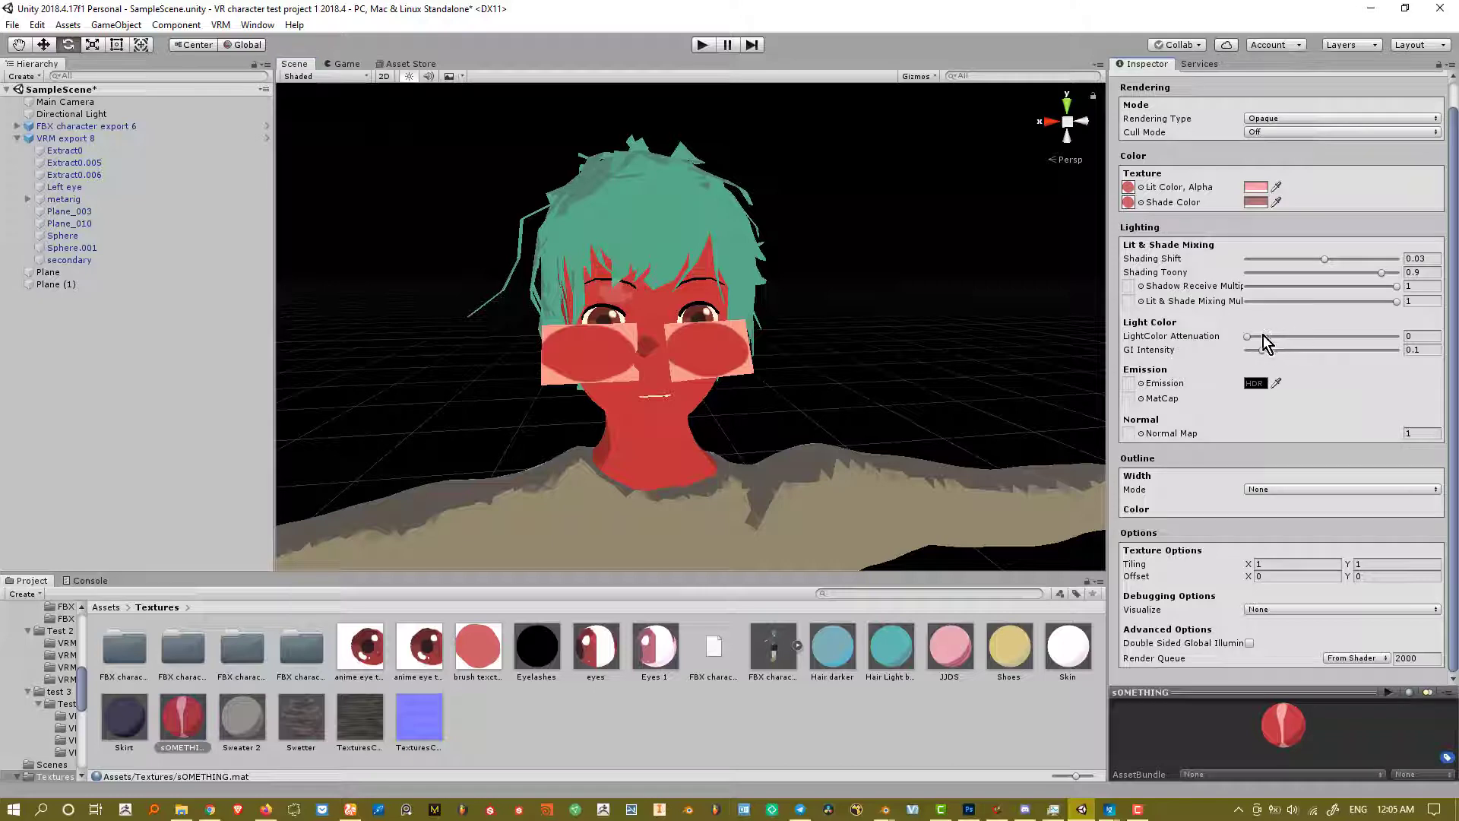
mouse_move(1261, 336)
mouse_down()
mouse_move(1293, 335)
mouse_move(1270, 340)
mouse_move(1283, 350)
mouse_up()
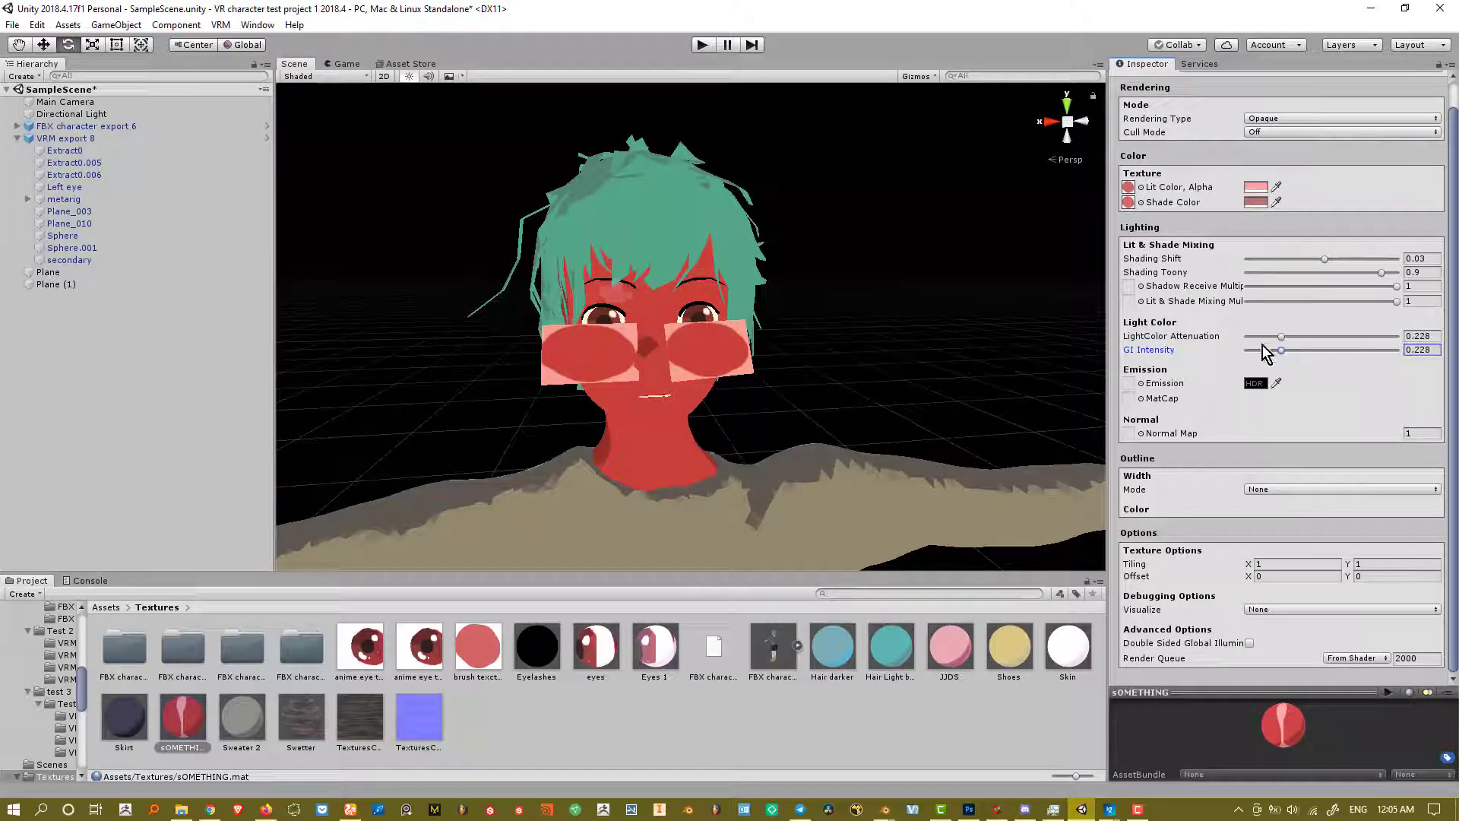
scroll(1300, 365, up, 1)
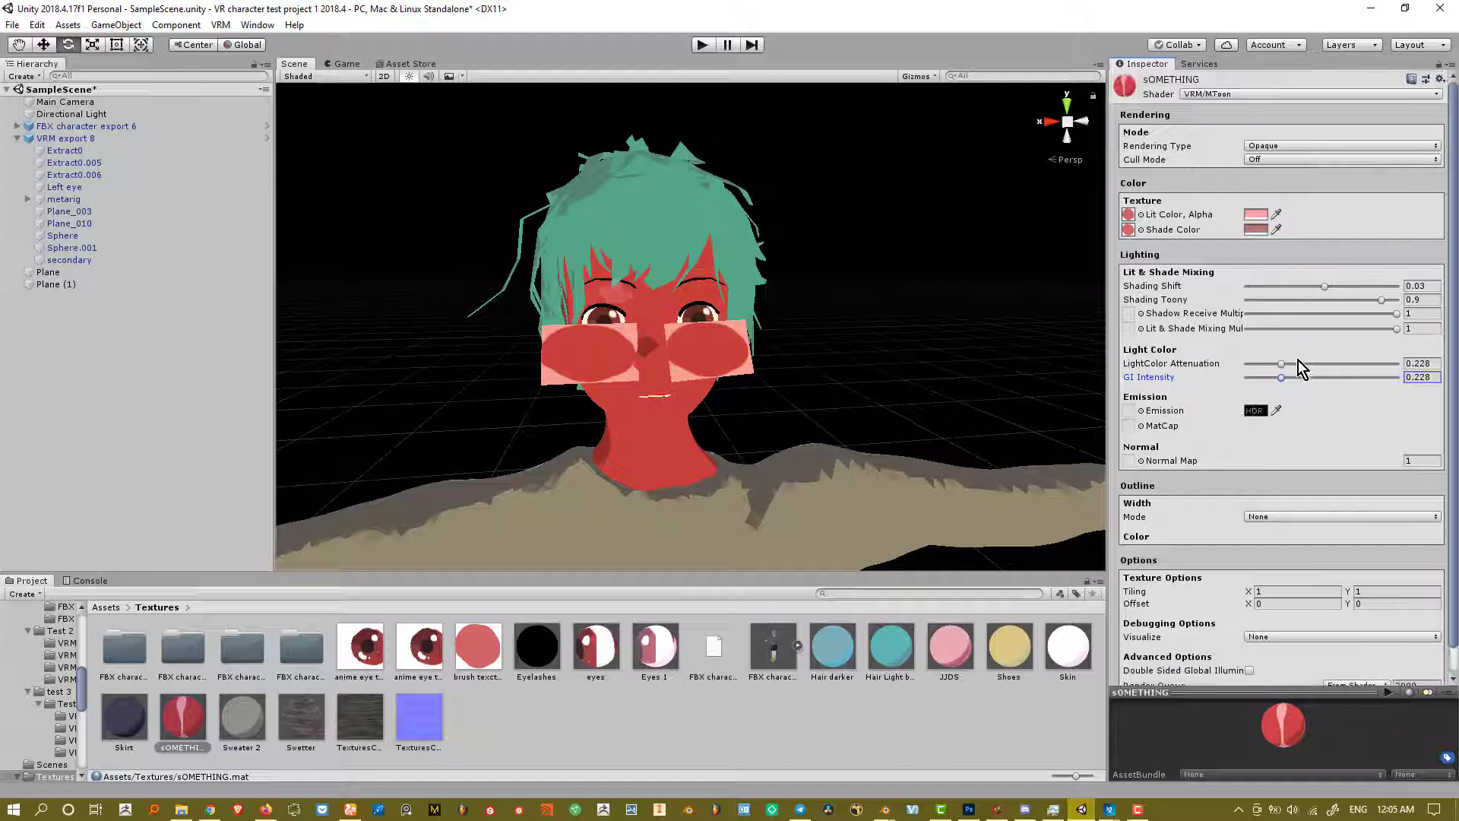